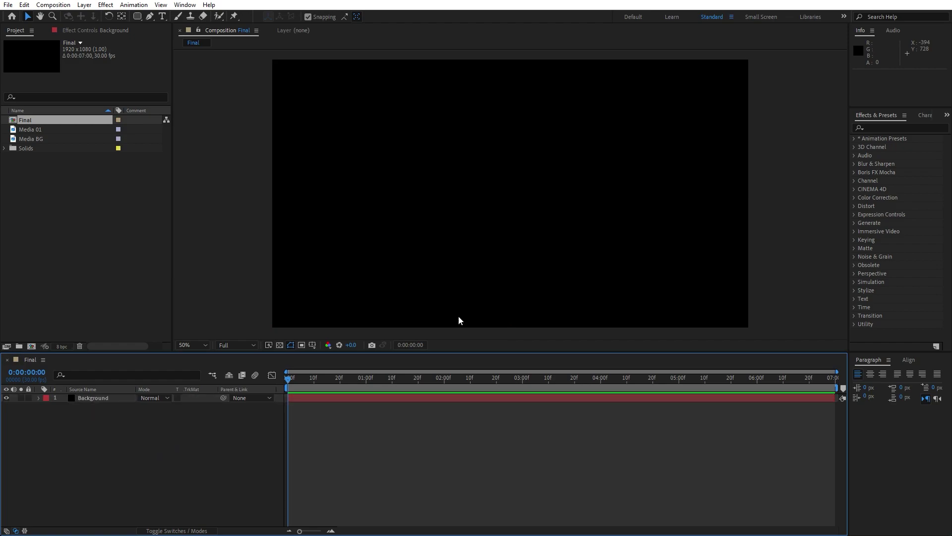
# Search Effects & Presets for Fill and apply it to the Background layer.
pyautogui.click(884, 128)
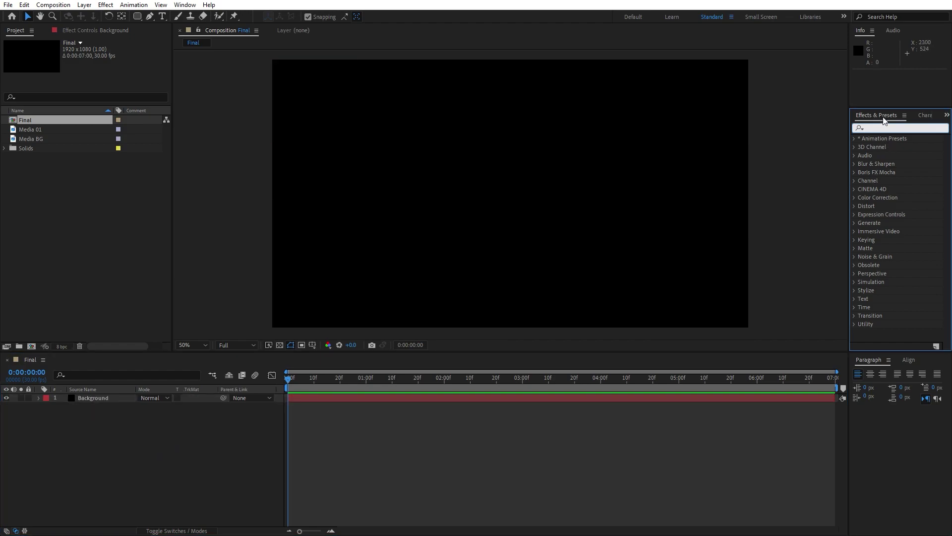
pyautogui.click(185, 4)
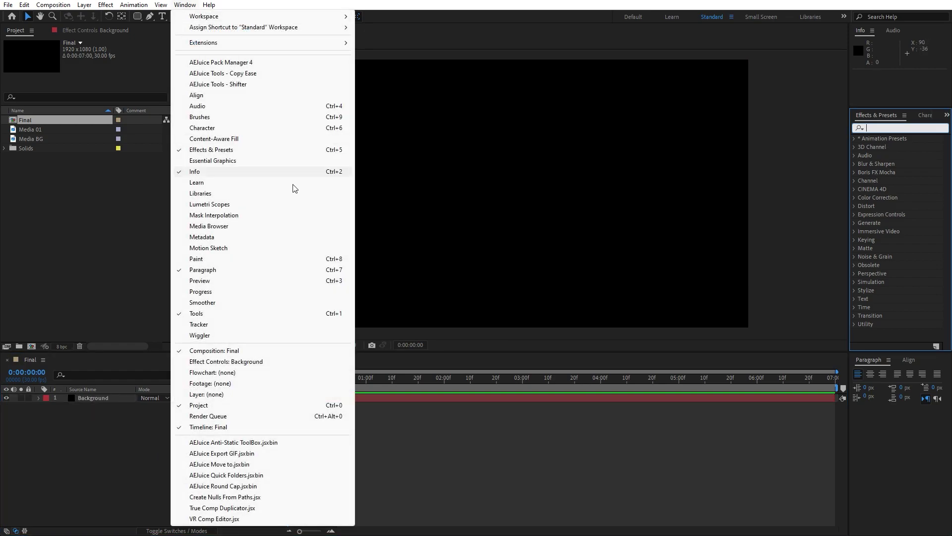
pyautogui.click(881, 127)
pyautogui.write('fill')
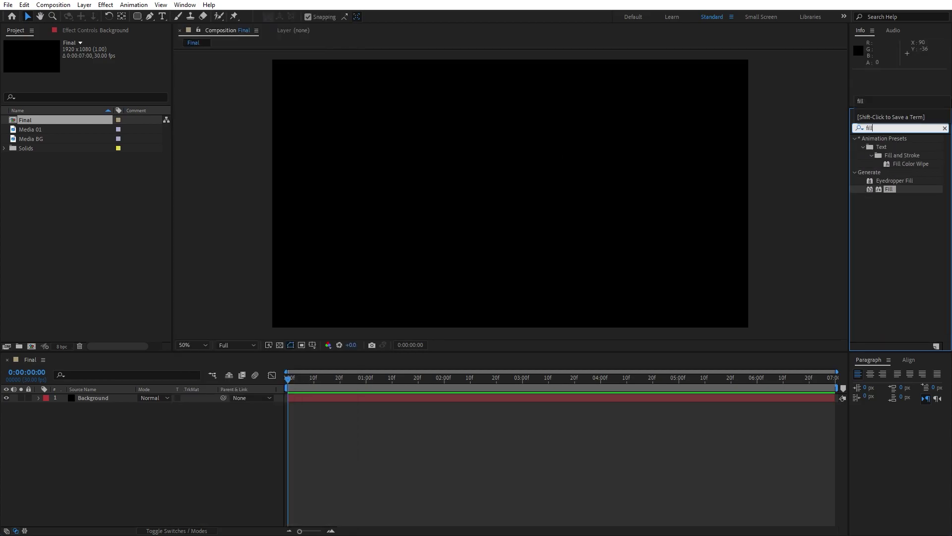
pyautogui.moveTo(889, 189); pyautogui.dragTo(105, 398)
# Set the Fill colour to dark navy blue (001A6F).
pyautogui.click(99, 76)
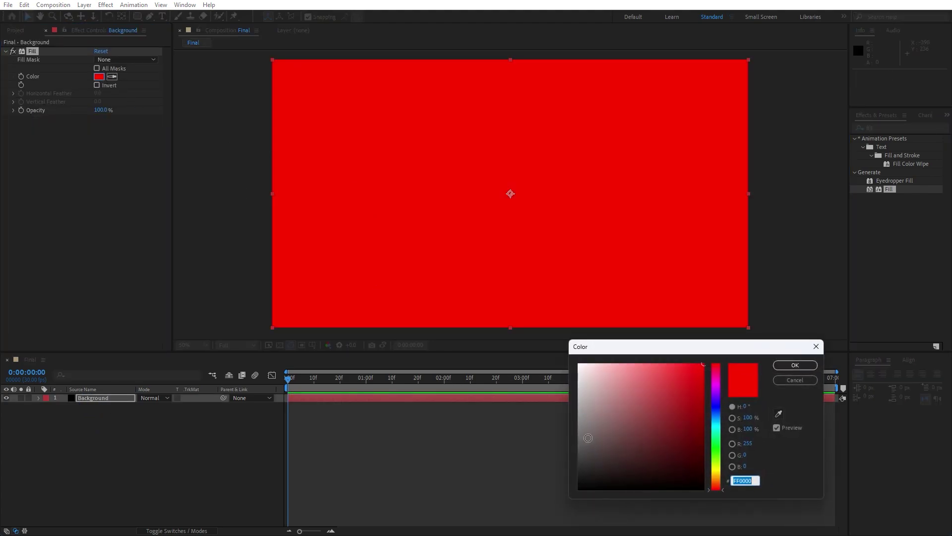
pyautogui.click(732, 407)
pyautogui.click(716, 414)
pyautogui.click(704, 438)
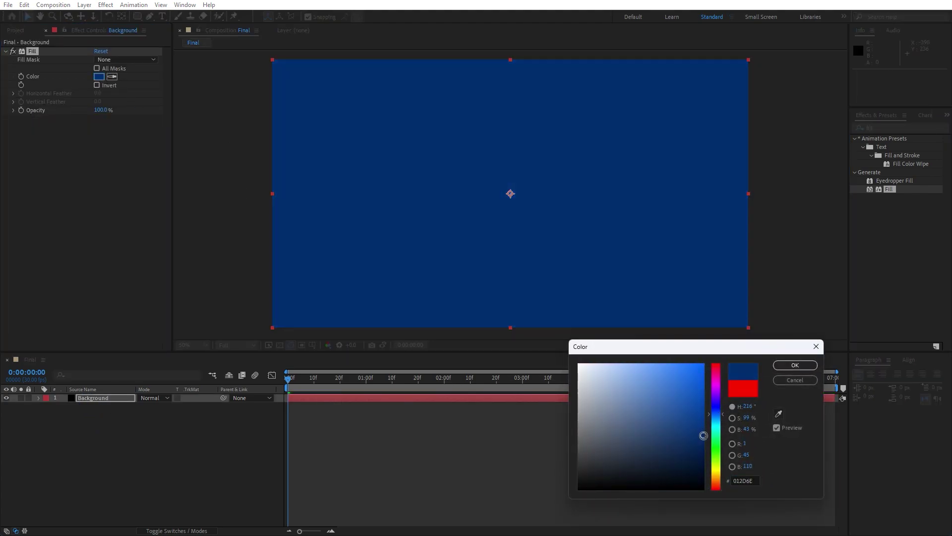
pyautogui.click(717, 410)
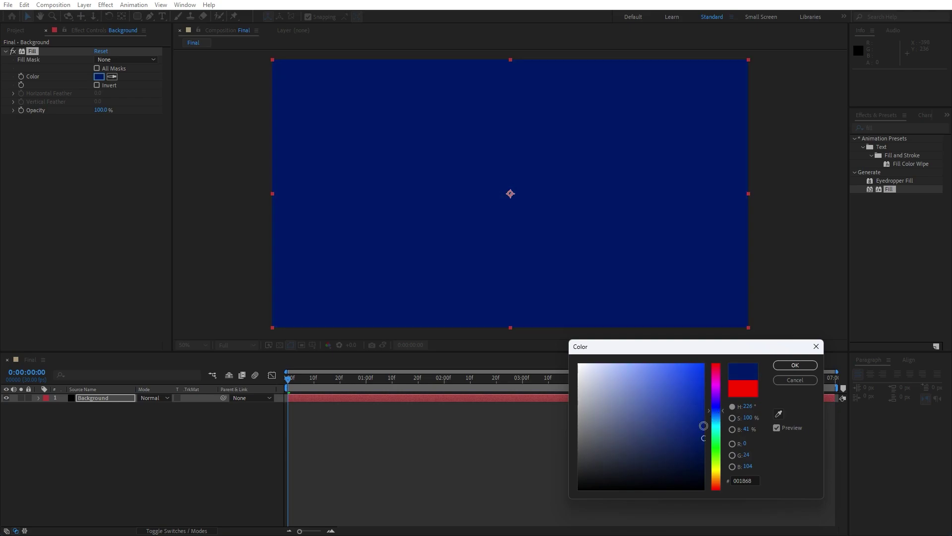
pyautogui.click(704, 434)
pyautogui.click(795, 365)
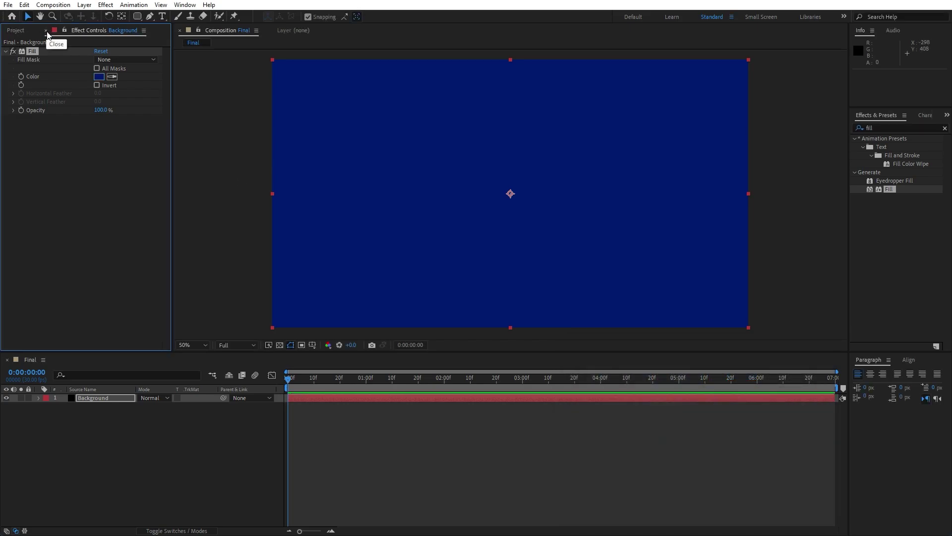
# Create a new composition named Media BG.
pyautogui.click(47, 32)
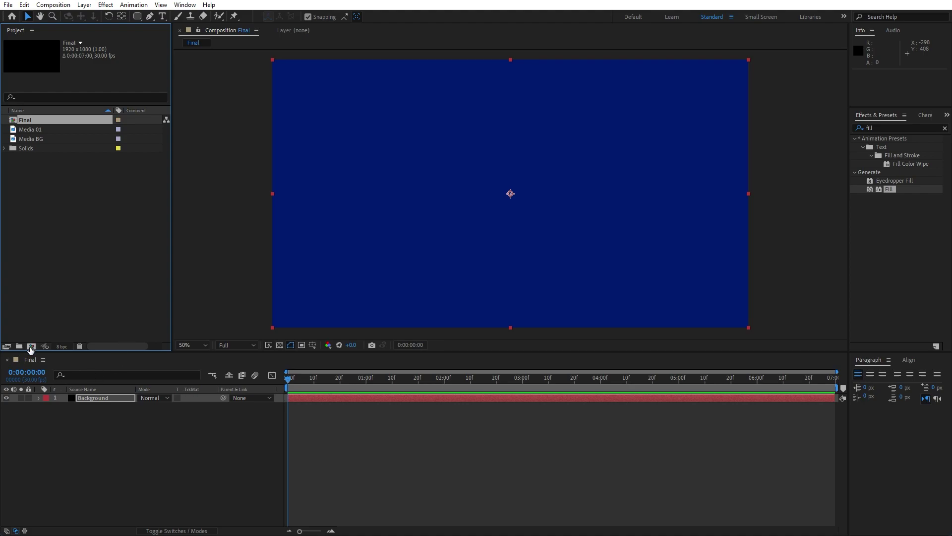
pyautogui.click(31, 346)
pyautogui.write('Media BG')
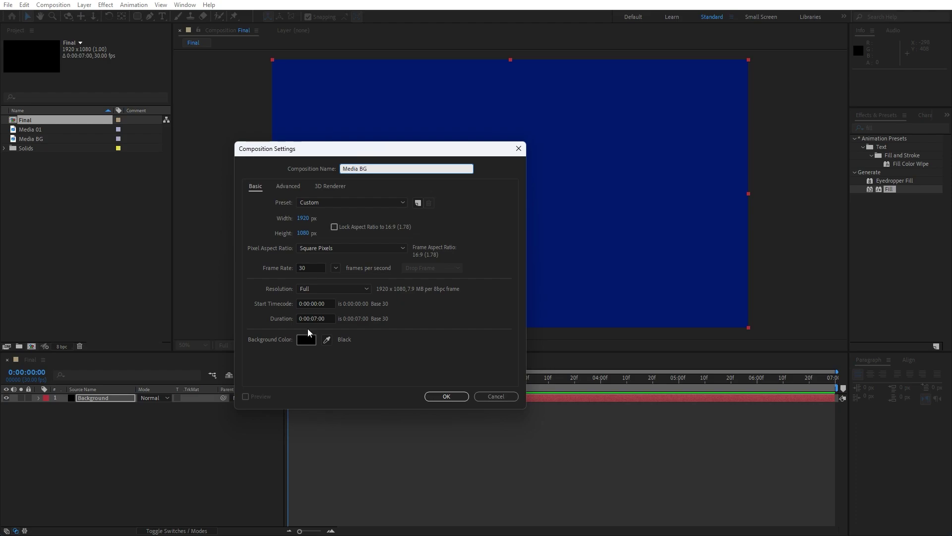
pyautogui.click(447, 396)
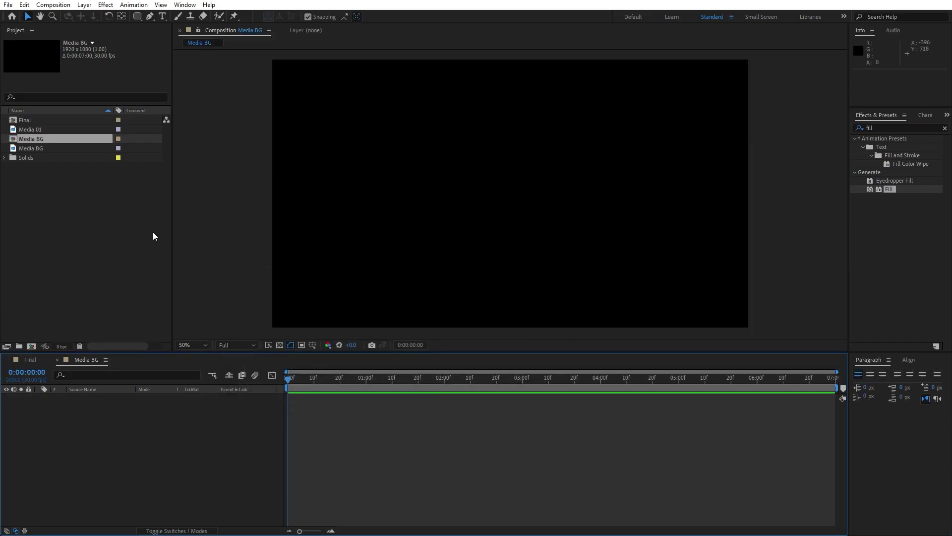
# Add the night-city photo to Media BG at 33% scale, nudged slightly down, then return to Final.
pyautogui.click(44, 149)
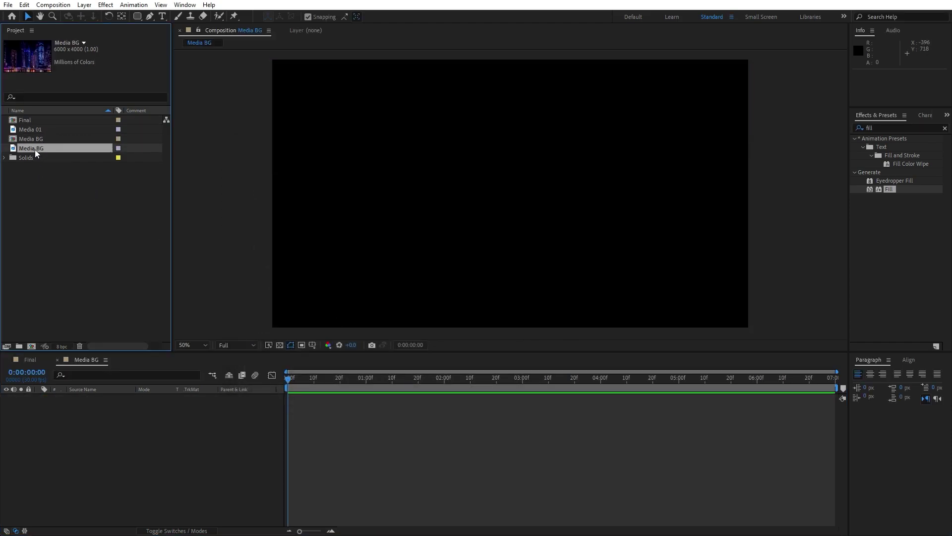
pyautogui.moveTo(33, 149); pyautogui.dragTo(96, 444)
pyautogui.press(',')
pyautogui.press(',')
pyautogui.press(',')
pyautogui.press(',')
pyautogui.press('s')
pyautogui.moveTo(151, 406); pyautogui.dragTo(121, 408)
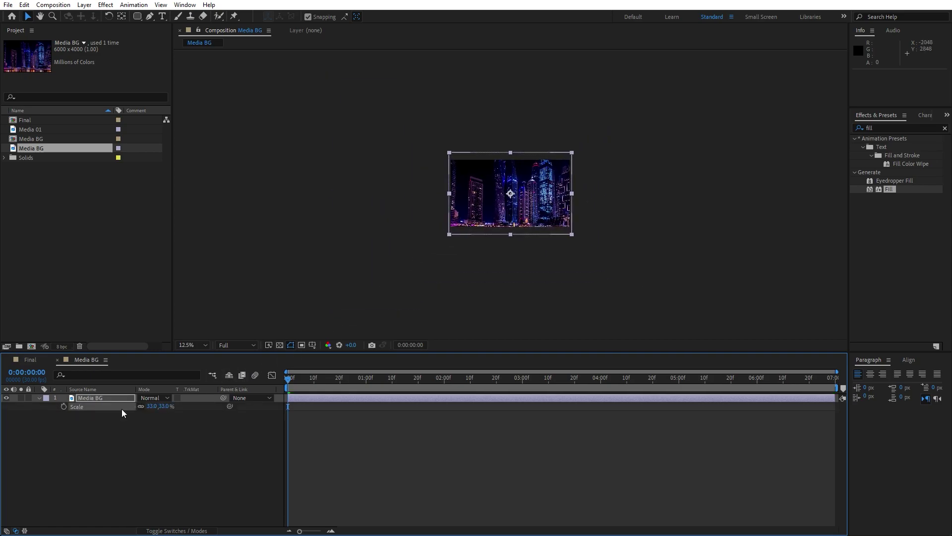
pyautogui.press('.')
pyautogui.click(104, 398)
pyautogui.press('Down')
pyautogui.press('Down')
pyautogui.press('Down')
pyautogui.press('Down')
pyautogui.press('Down')
pyautogui.press('Down')
pyautogui.press('Down')
pyautogui.press('Down')
pyautogui.press('Down')
pyautogui.press('Down')
pyautogui.press('Down')
pyautogui.press('Down')
pyautogui.click(32, 361)
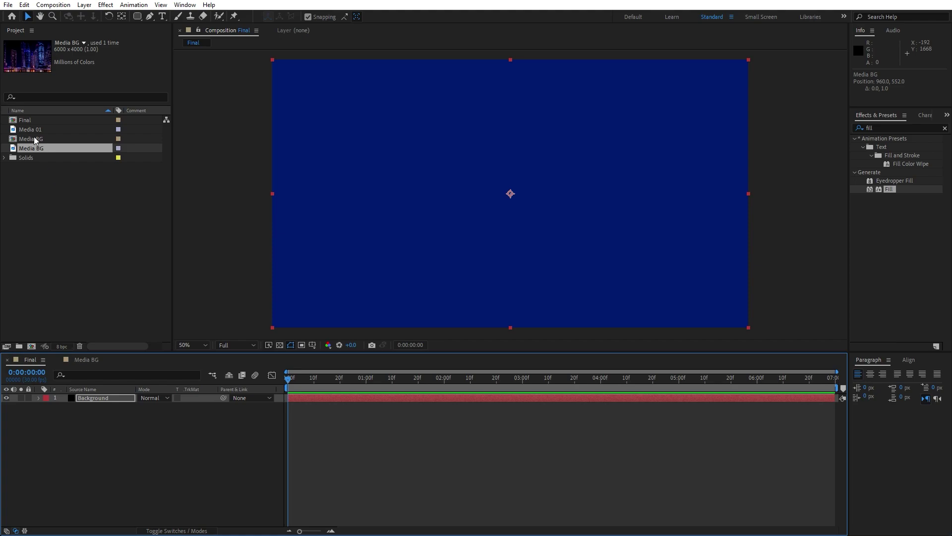
# Add the Media BG comp to Final and keyframe its Scale at 115% on the first frame.
pyautogui.moveTo(31, 138); pyautogui.dragTo(149, 400)
pyautogui.scroll(-2, 495, 221)
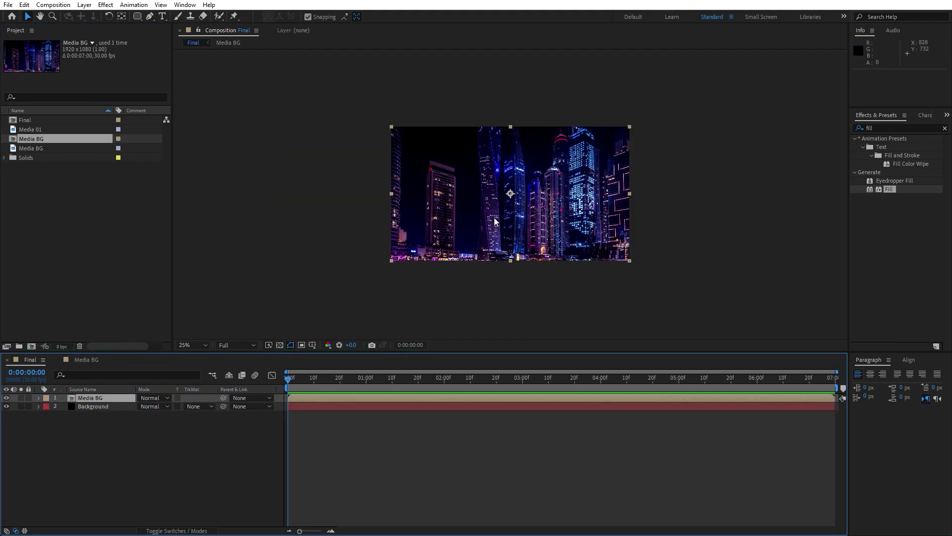
pyautogui.scroll(2, 495, 222)
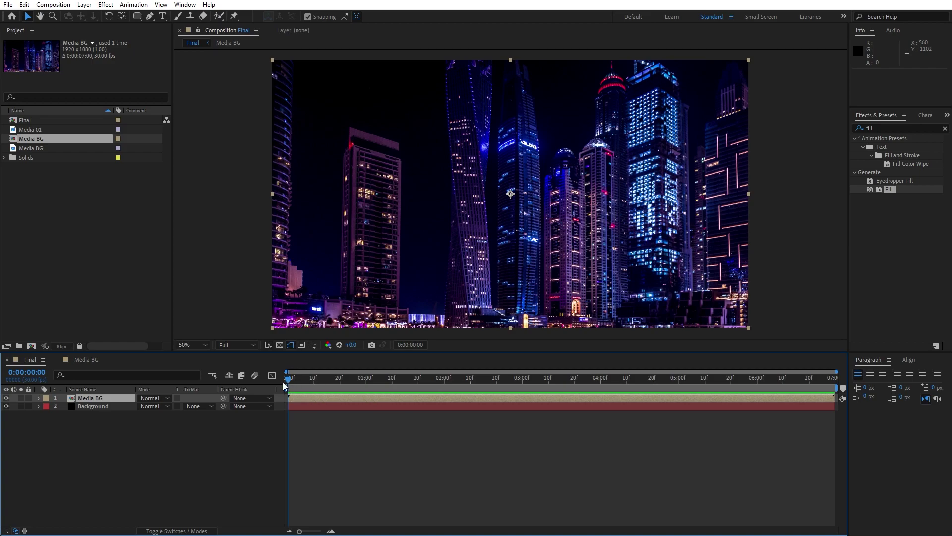
pyautogui.press('s')
pyautogui.click(152, 407)
pyautogui.write('115')
pyautogui.press('Return')
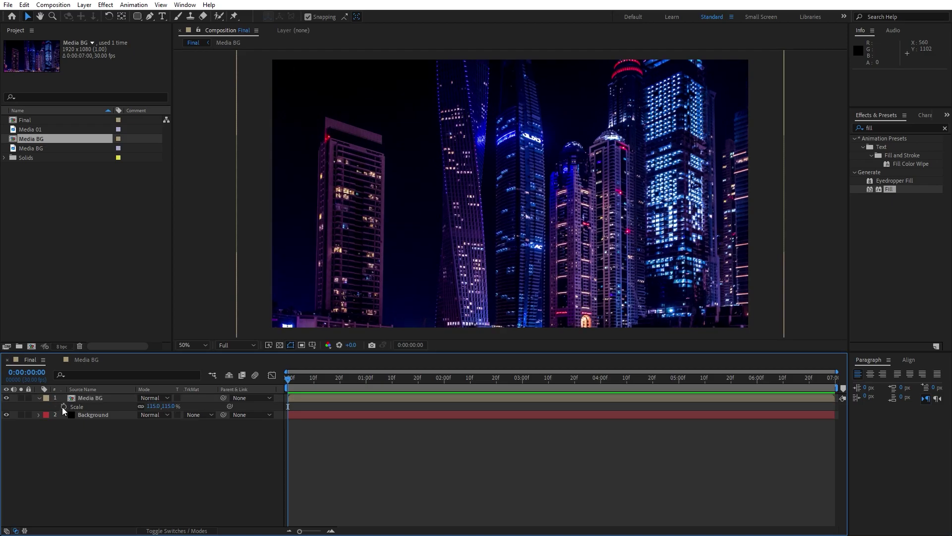
pyautogui.click(64, 406)
# Set a 100% Scale keyframe at the last frame and check the zoom mid-clip.
pyautogui.moveTo(288, 387); pyautogui.dragTo(837, 389)
pyautogui.click(153, 406)
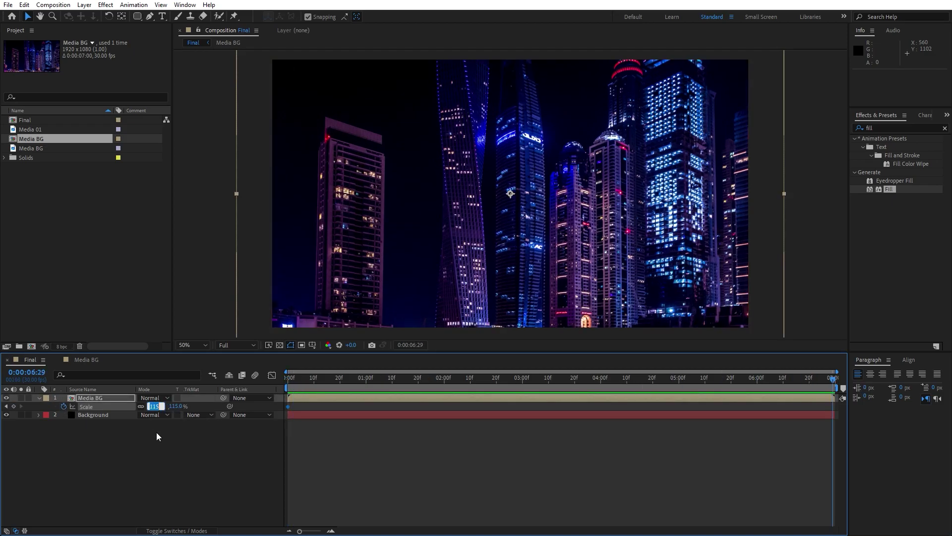
pyautogui.write('100')
pyautogui.press('Return')
pyautogui.moveTo(299, 382); pyautogui.dragTo(642, 384)
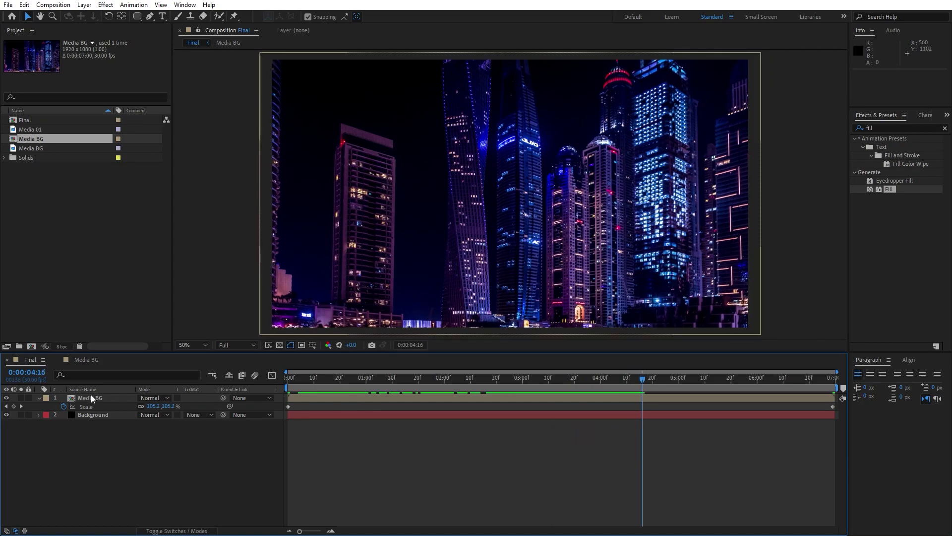
pyautogui.click(39, 399)
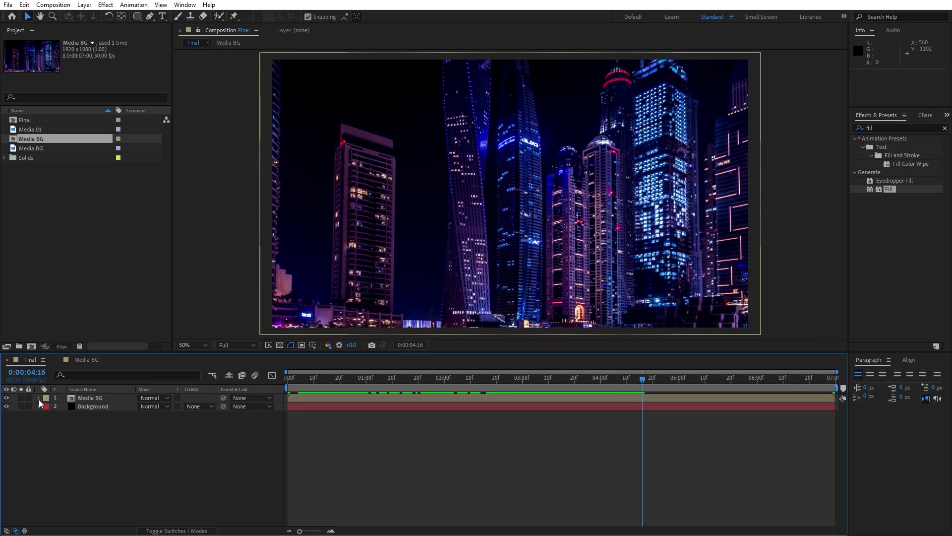
# Create a new black solid named Matte, 3840 × 2160 px, from the timeline's New > Solid.
pyautogui.rightClick(129, 460)
pyautogui.moveTo(247, 342)
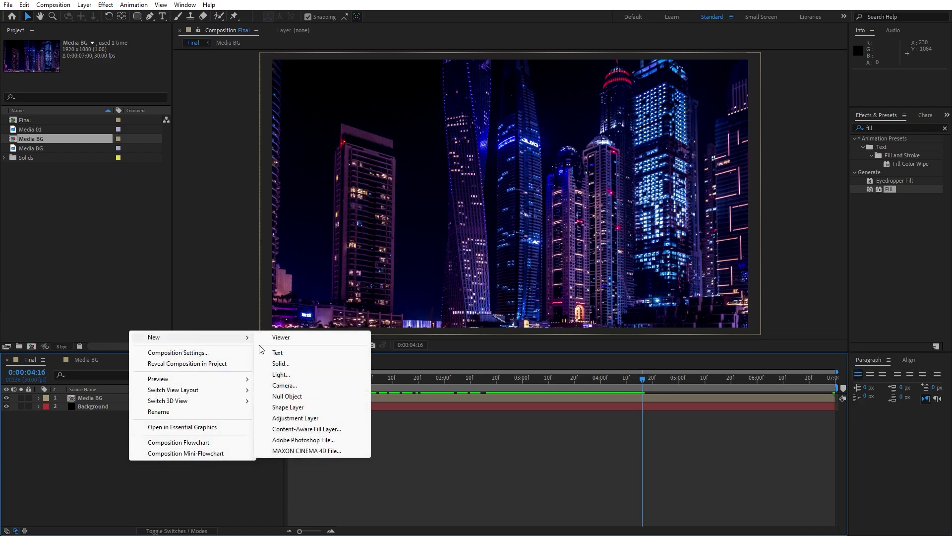
pyautogui.click(281, 363)
pyautogui.write('Matte')
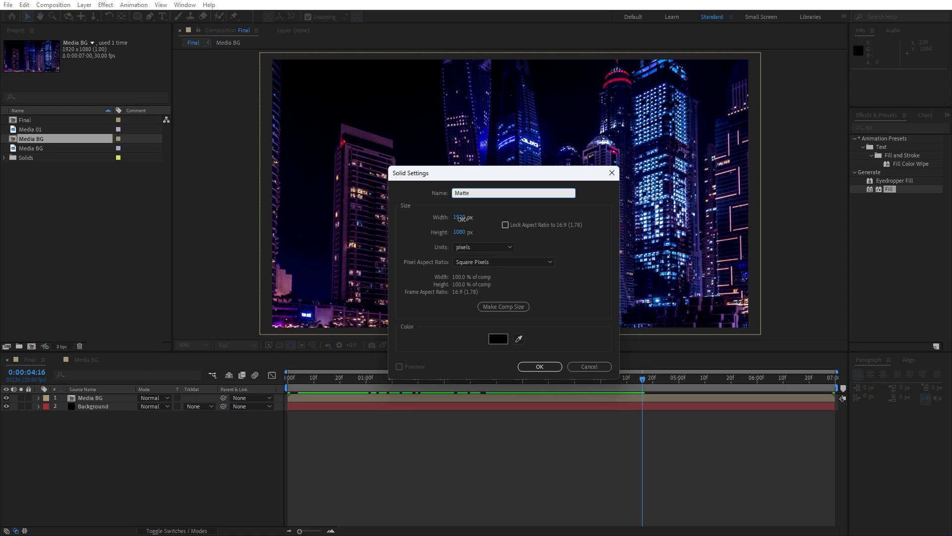
pyautogui.press('Tab')
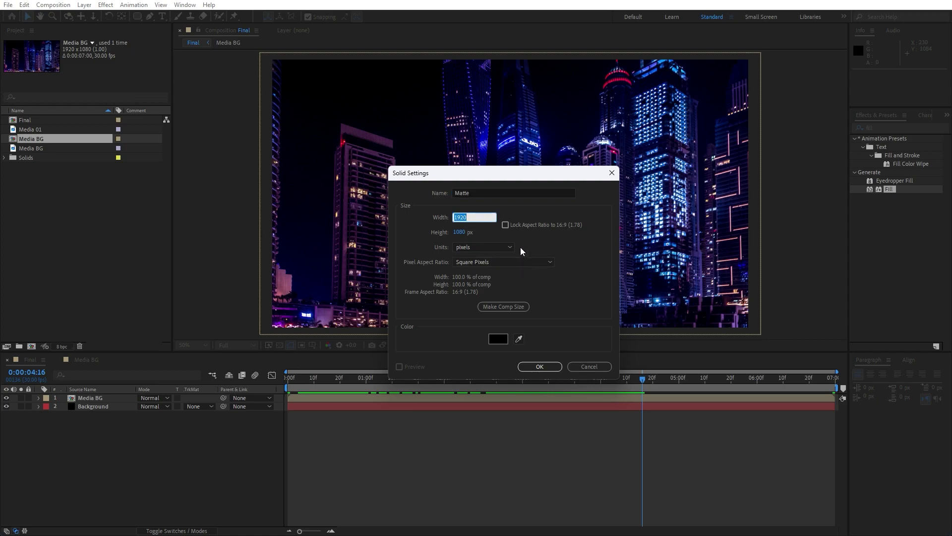
pyautogui.write('3840')
pyautogui.click(460, 232)
pyautogui.write('2160')
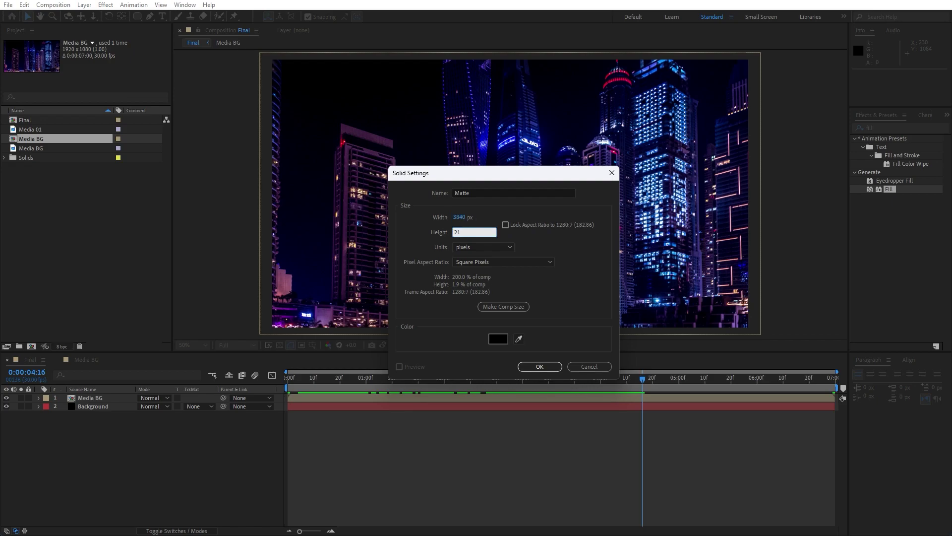
pyautogui.click(539, 366)
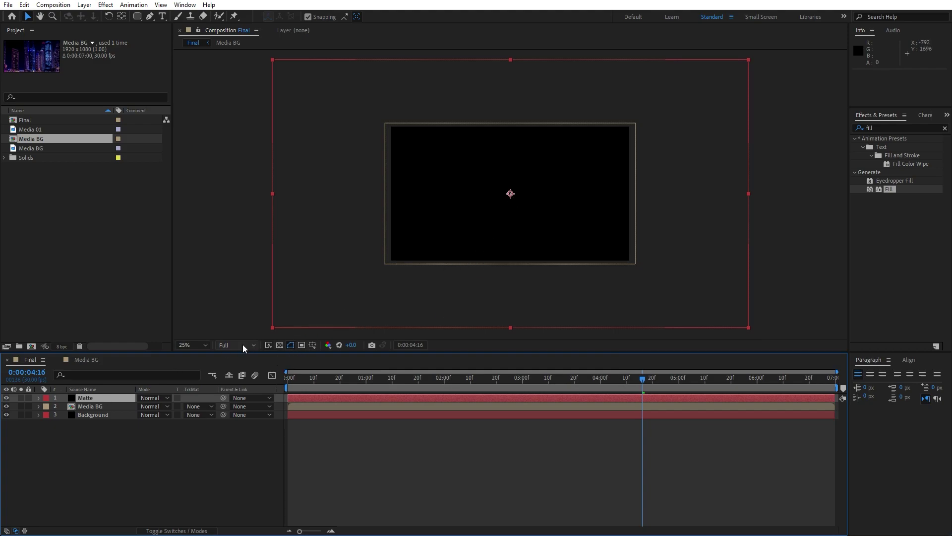
# Draw a large circular ellipse mask on the Matte layer.
pyautogui.click(87, 399)
pyautogui.click(137, 16)
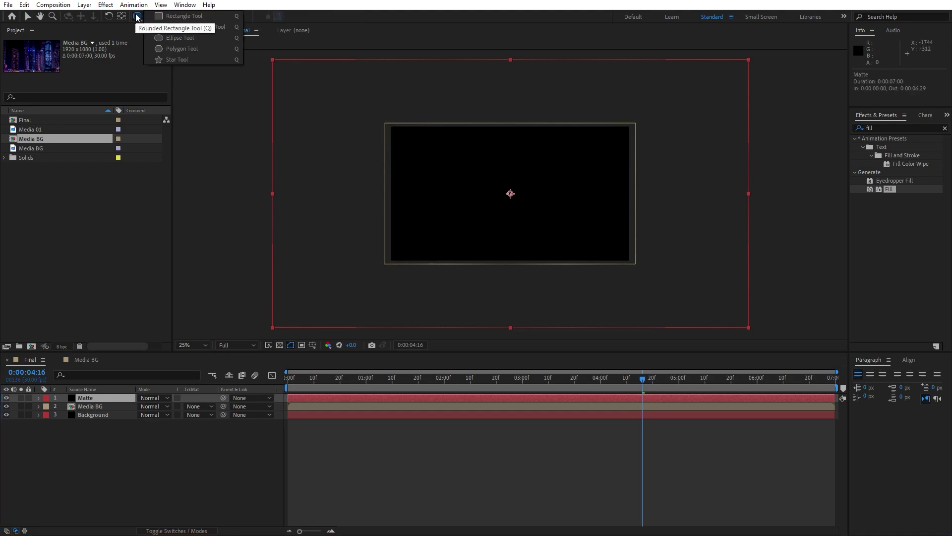
pyautogui.click(197, 37)
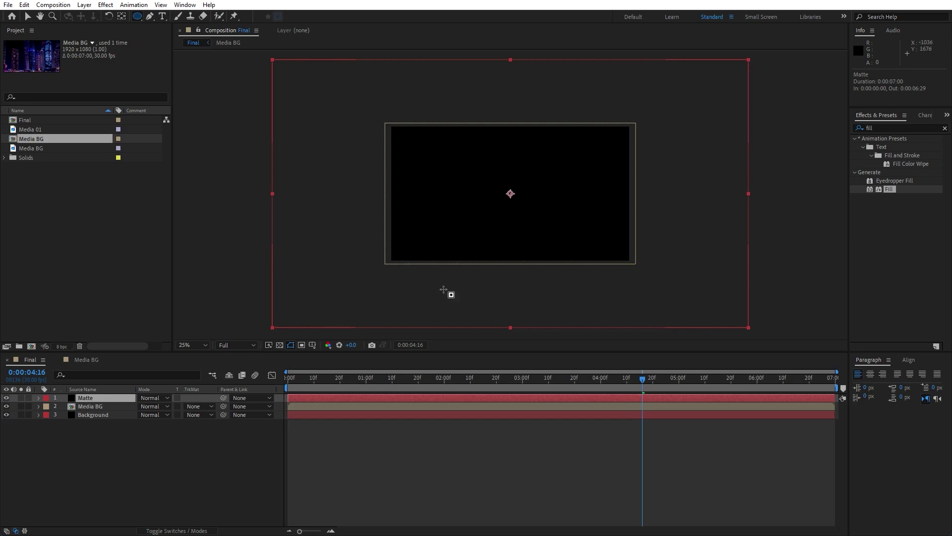
pyautogui.moveTo(510, 193); pyautogui.dragTo(596, 326)
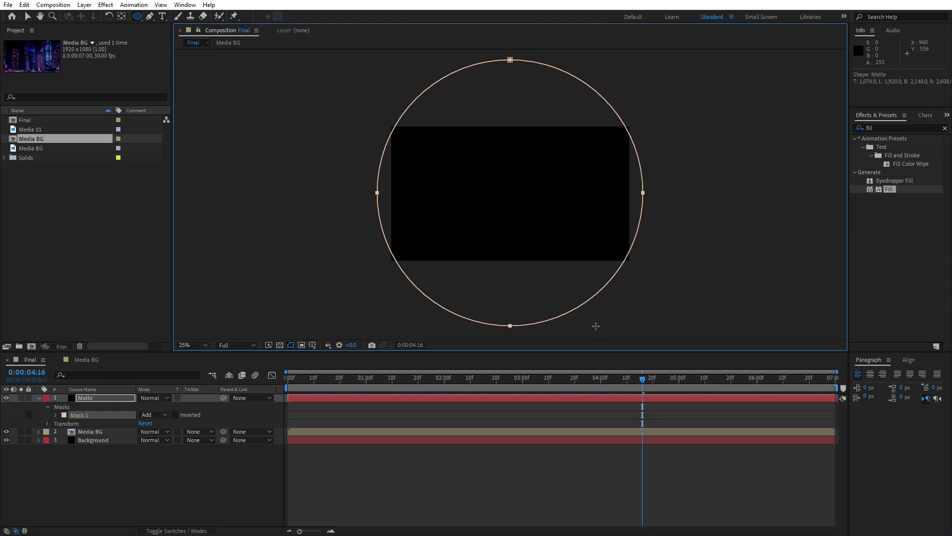
pyautogui.moveTo(597, 328); pyautogui.dragTo(603, 340)
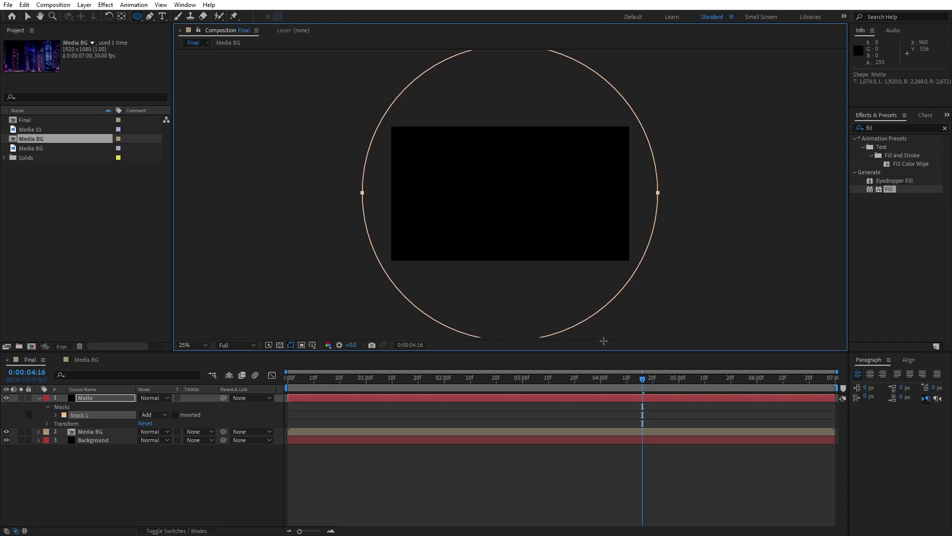
pyautogui.click(150, 468)
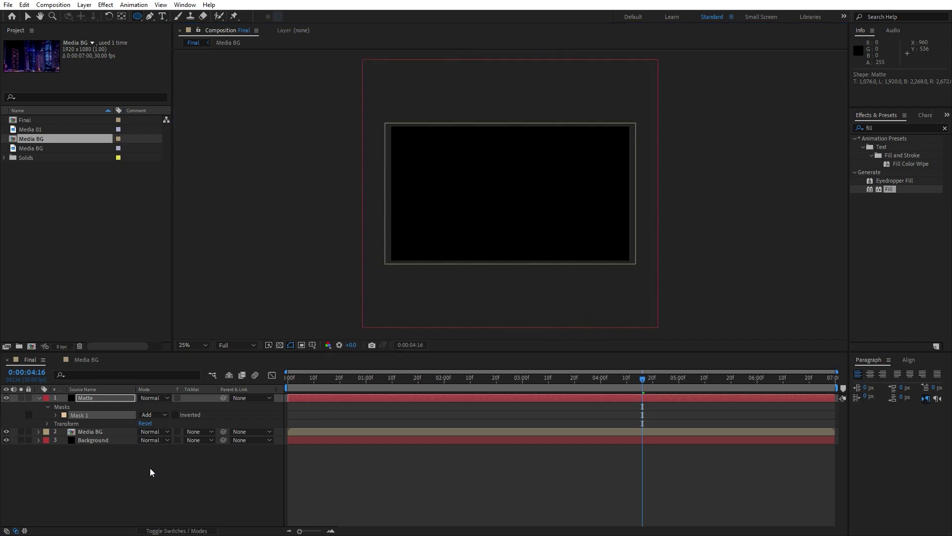
# Drag the Matte anchor point down to the circle's bottom edge with the Pan Behind tool.
pyautogui.click(85, 400)
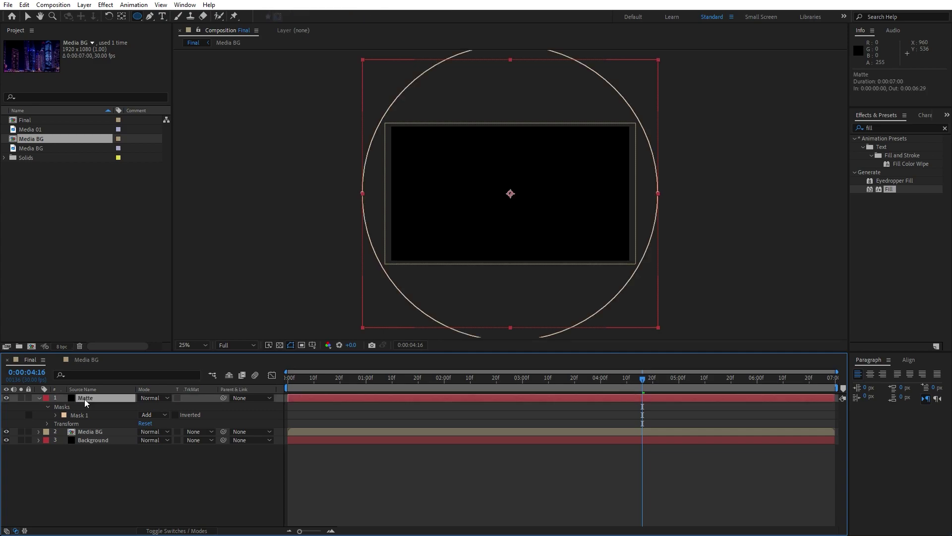
pyautogui.click(121, 18)
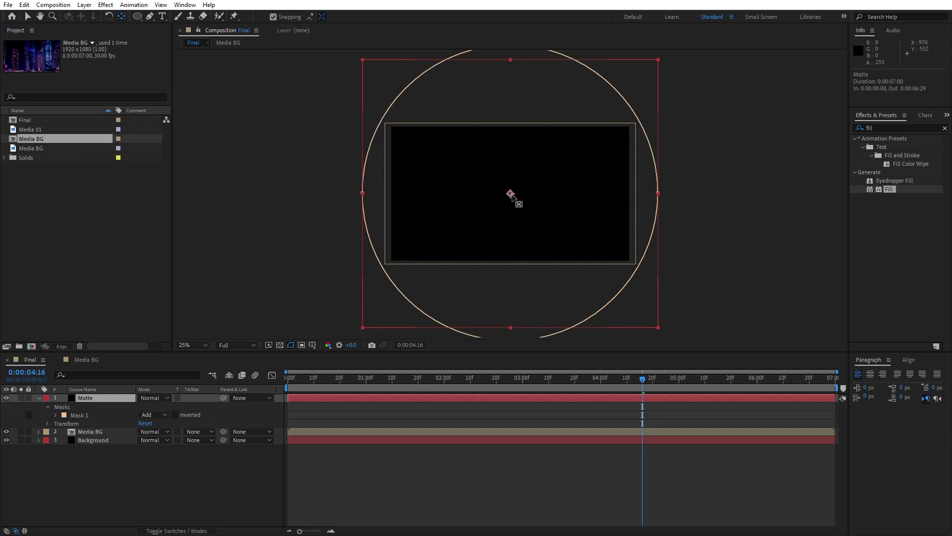
pyautogui.moveTo(511, 196); pyautogui.dragTo(511, 271)
pyautogui.press(',')
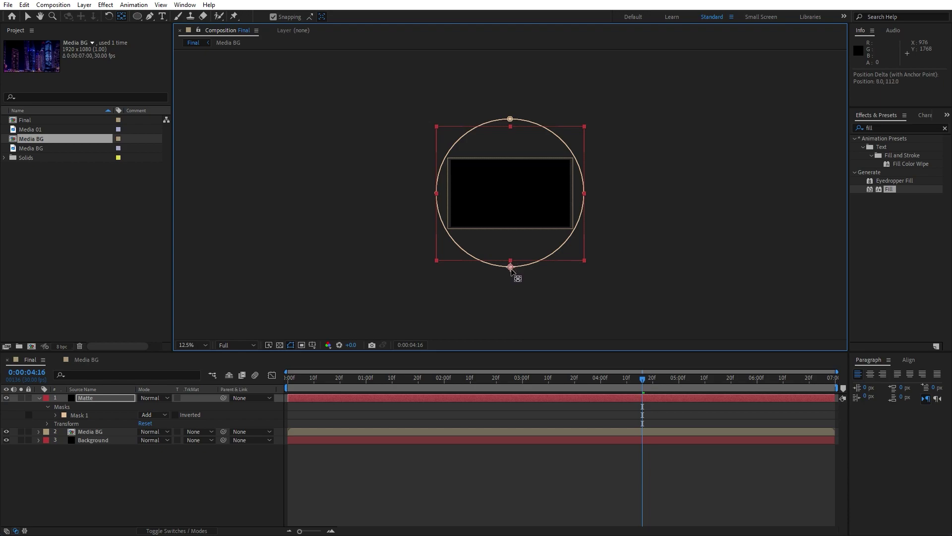
pyautogui.moveTo(425, 380); pyautogui.dragTo(465, 382)
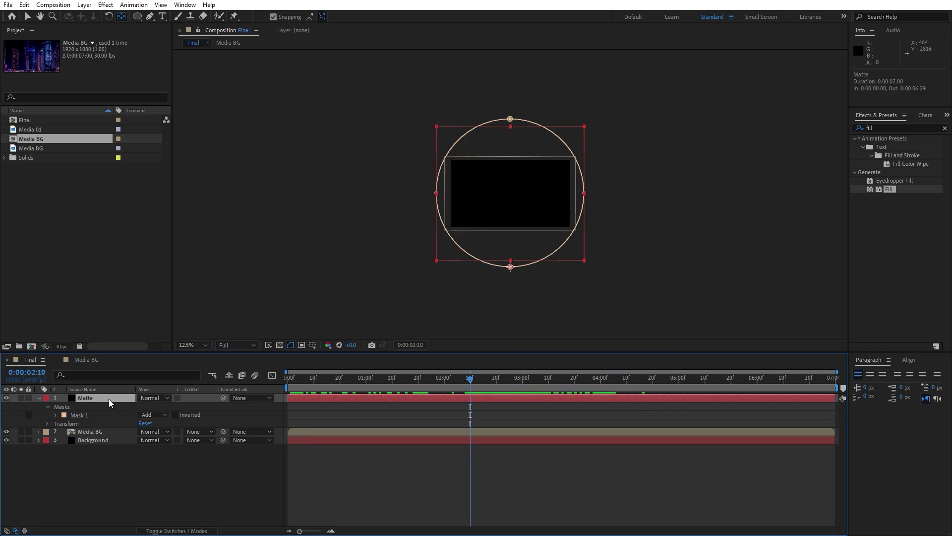
# Keyframe the Matte rotation at 160° at the start of the timeline.
pyautogui.press('r')
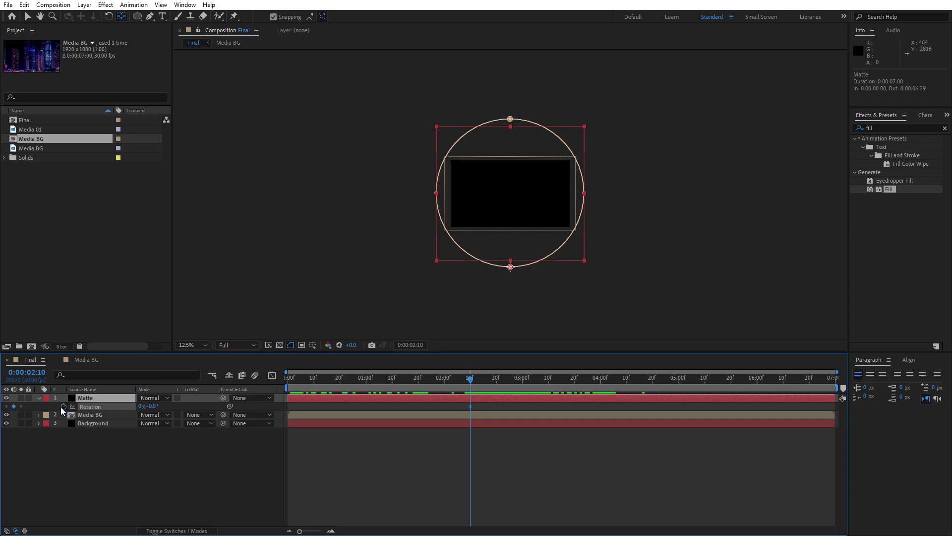
pyautogui.moveTo(468, 383); pyautogui.dragTo(278, 386)
pyautogui.click(151, 405)
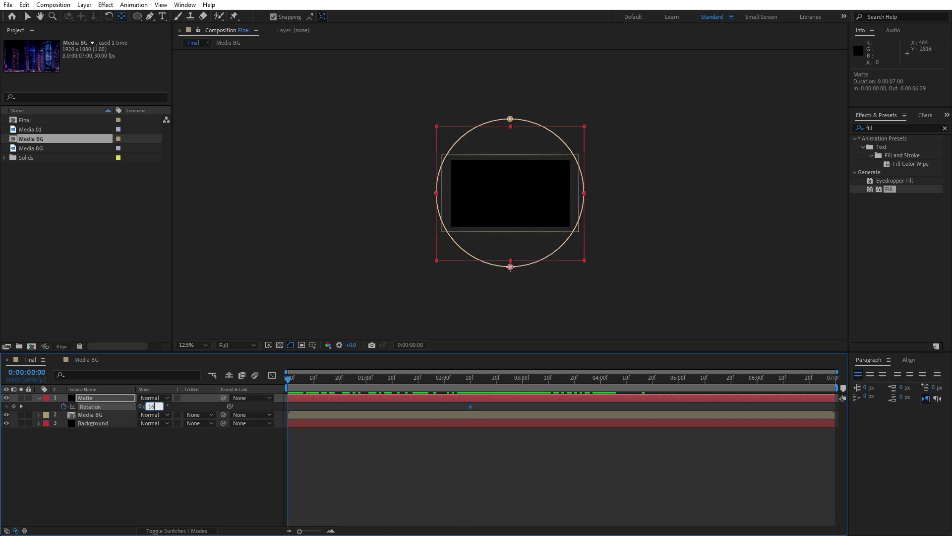
pyautogui.write('160')
pyautogui.press('Return')
pyautogui.moveTo(288, 379); pyautogui.dragTo(382, 385)
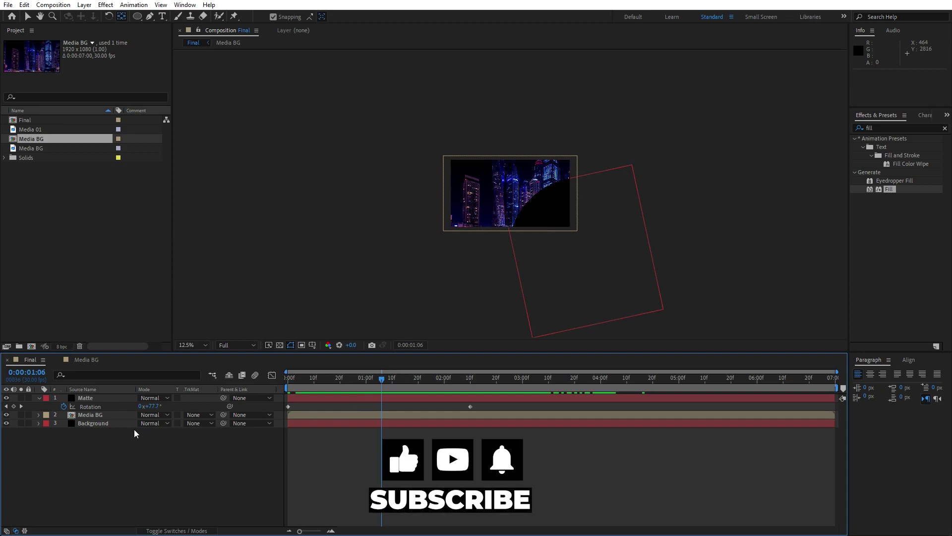
# Set Media BG's Track Matte to Alpha Matte using Matte and preview the reveal.
pyautogui.click(89, 415)
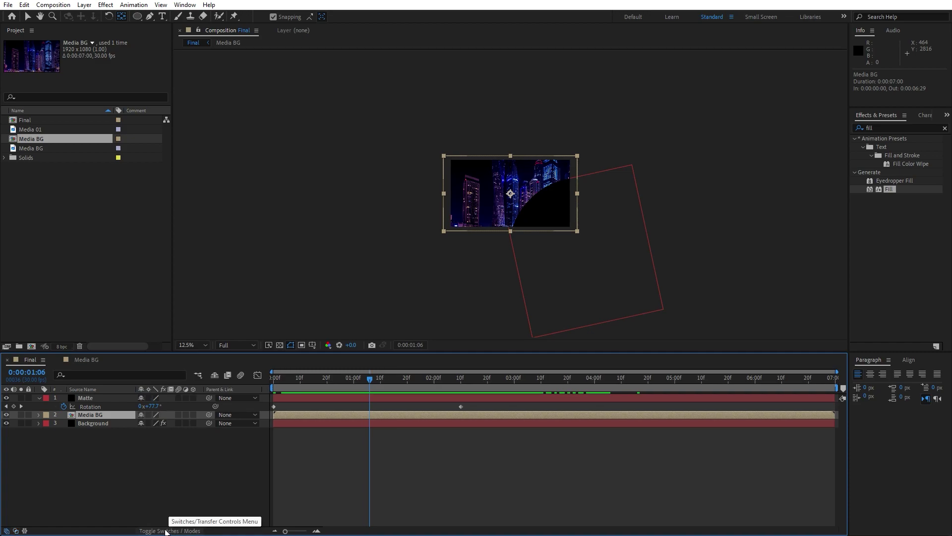
pyautogui.click(198, 415)
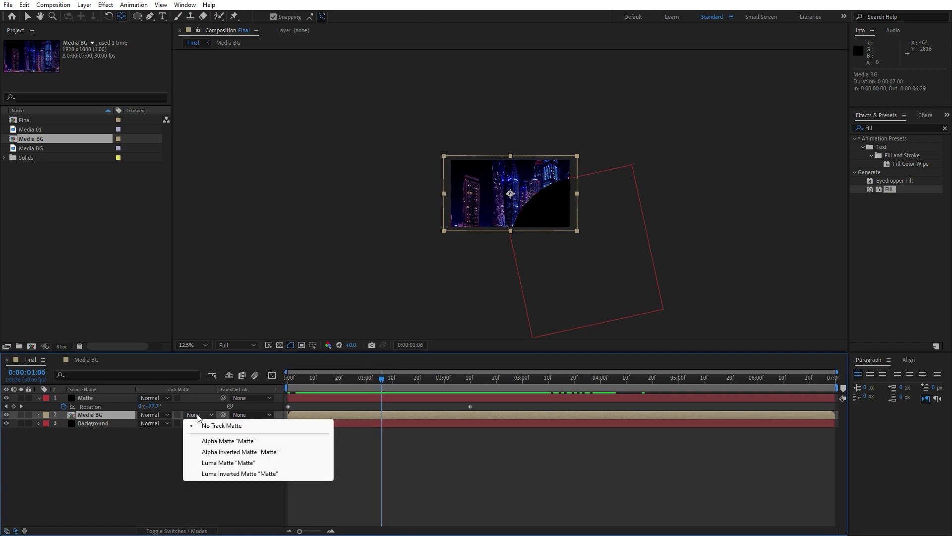
pyautogui.click(216, 441)
pyautogui.scroll(1, 516, 313)
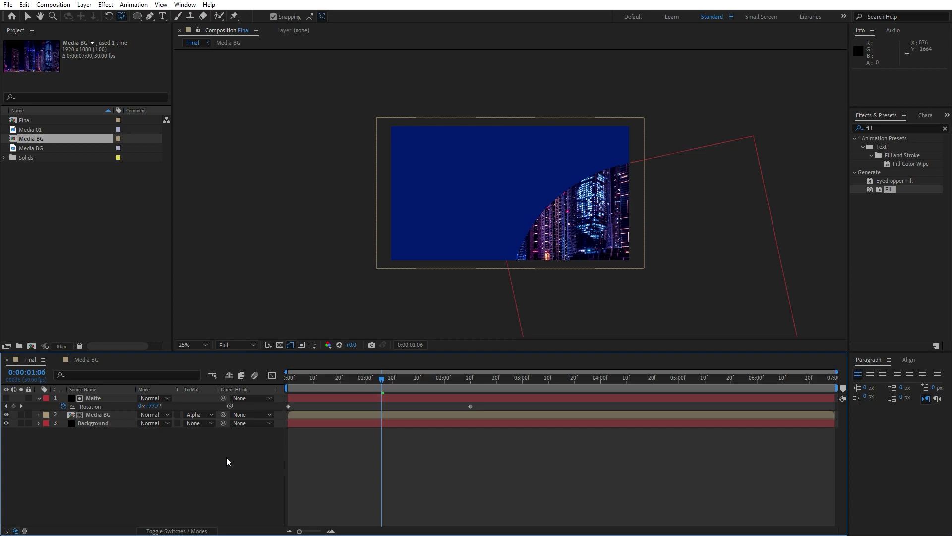
pyautogui.press('space')
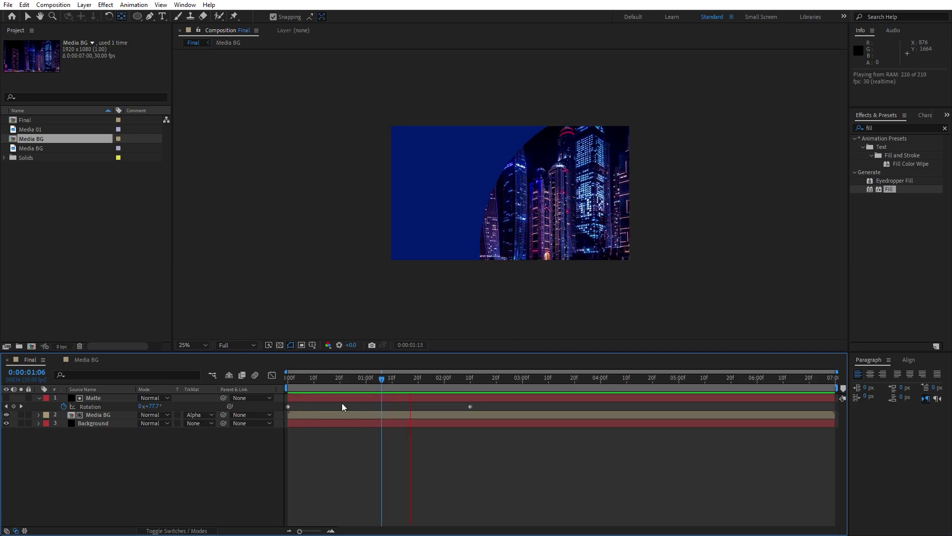
pyautogui.moveTo(387, 381)
pyautogui.mouseDown()
pyautogui.moveTo(330, 380)
pyautogui.moveTo(406, 380)
pyautogui.mouseUp()
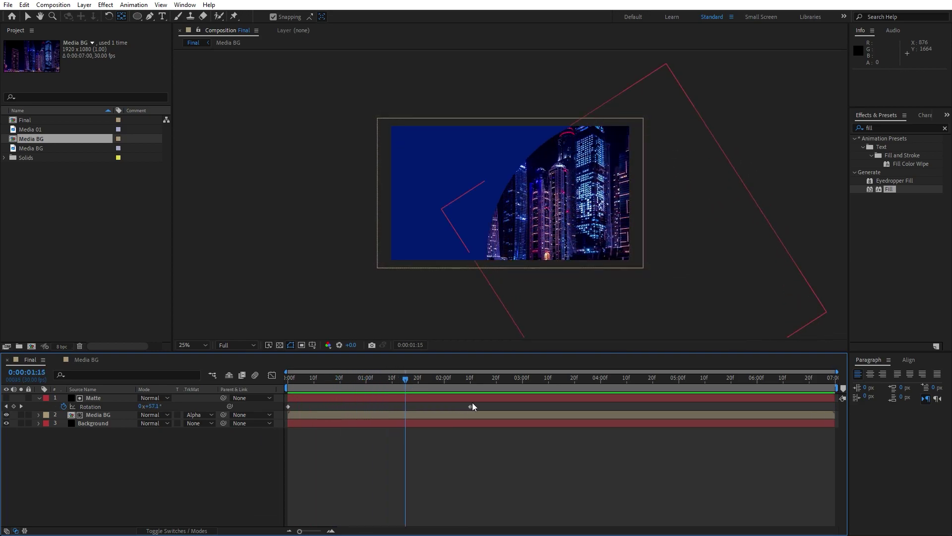
# Apply Easy Ease to both Matte rotation keyframes.
pyautogui.moveTo(484, 406); pyautogui.dragTo(278, 423)
pyautogui.rightClick(287, 407)
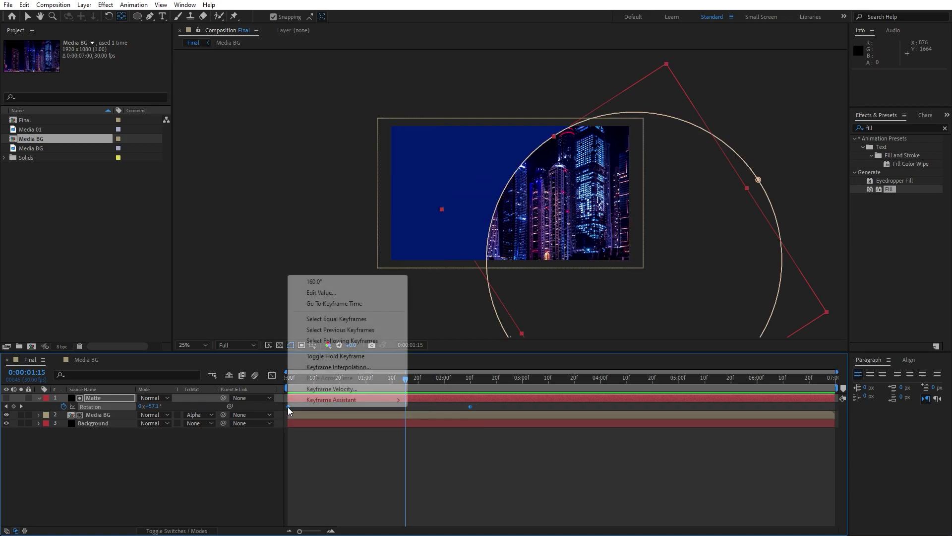
pyautogui.moveTo(329, 401)
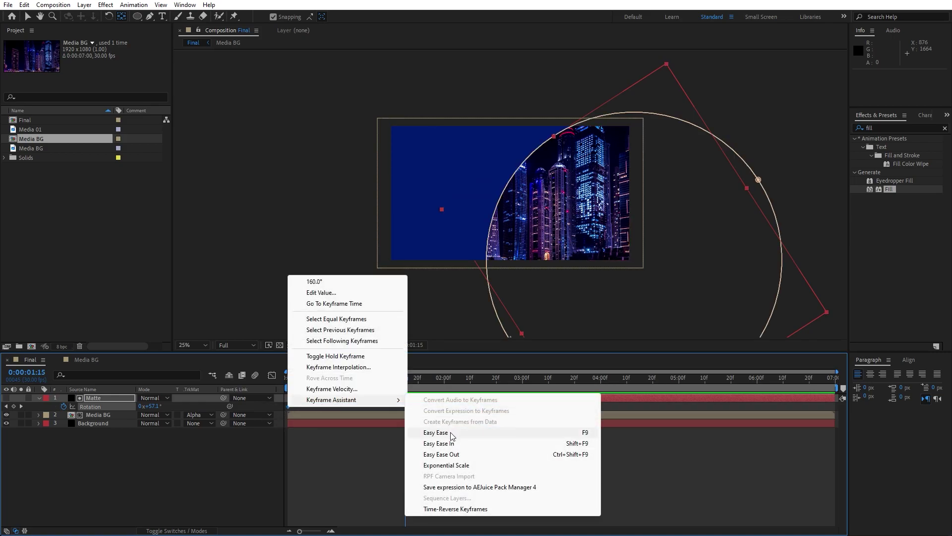
pyautogui.click(585, 432)
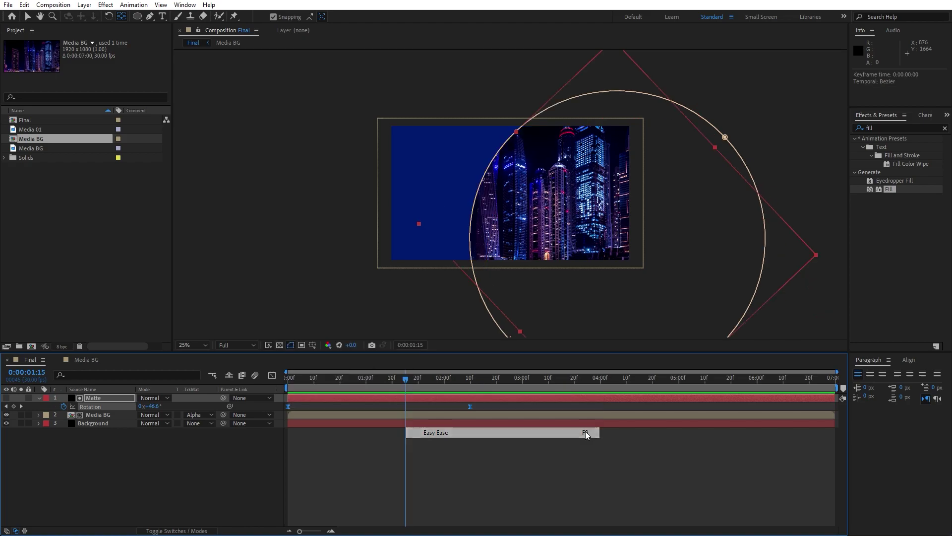
# Extend the keyframe influence in the Graph Editor to steepen the rotation speed curve.
pyautogui.click(272, 375)
pyautogui.moveTo(495, 464); pyautogui.dragTo(390, 400)
pyautogui.moveTo(318, 402); pyautogui.dragTo(373, 402)
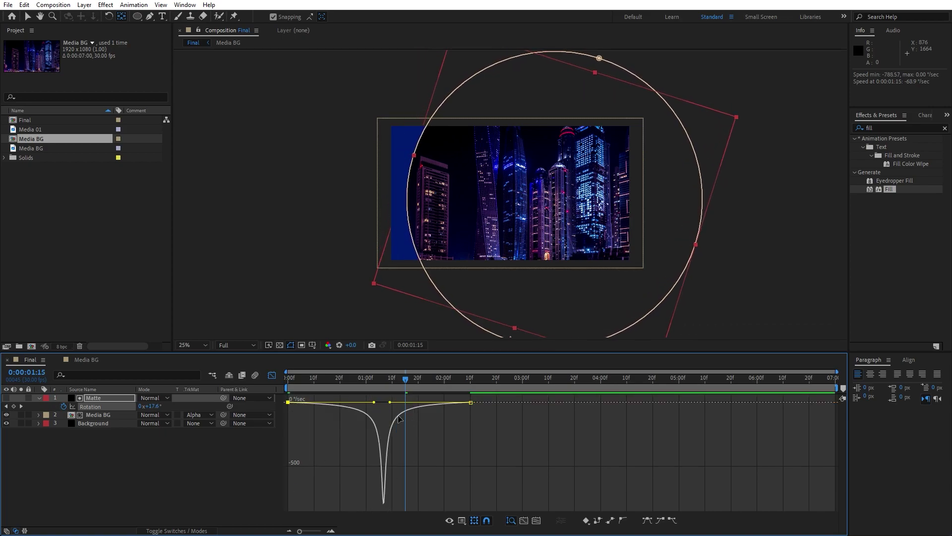
pyautogui.rightClick(487, 422)
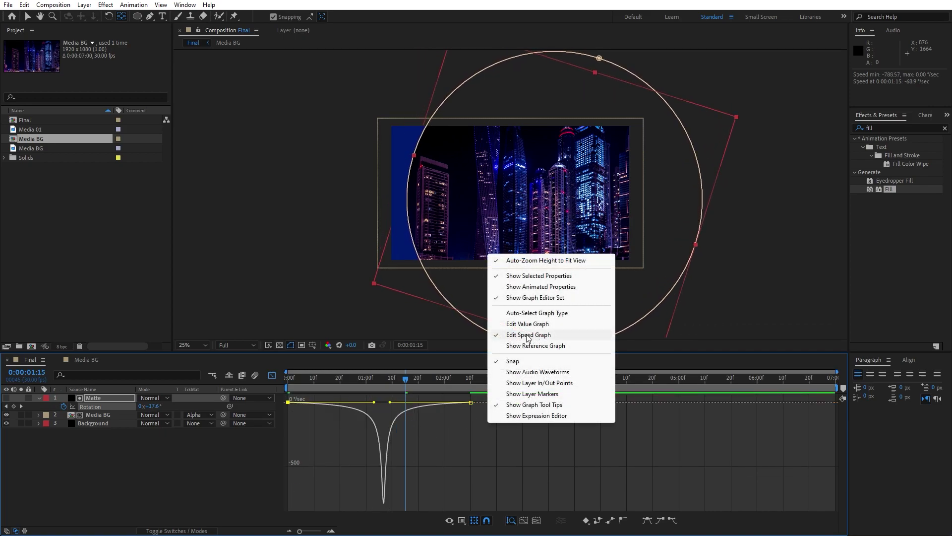
pyautogui.click(339, 378)
pyautogui.click(271, 375)
# Preview the eased circular reveal and collapse the Matte rotation property.
pyautogui.click(224, 472)
pyautogui.press('space')
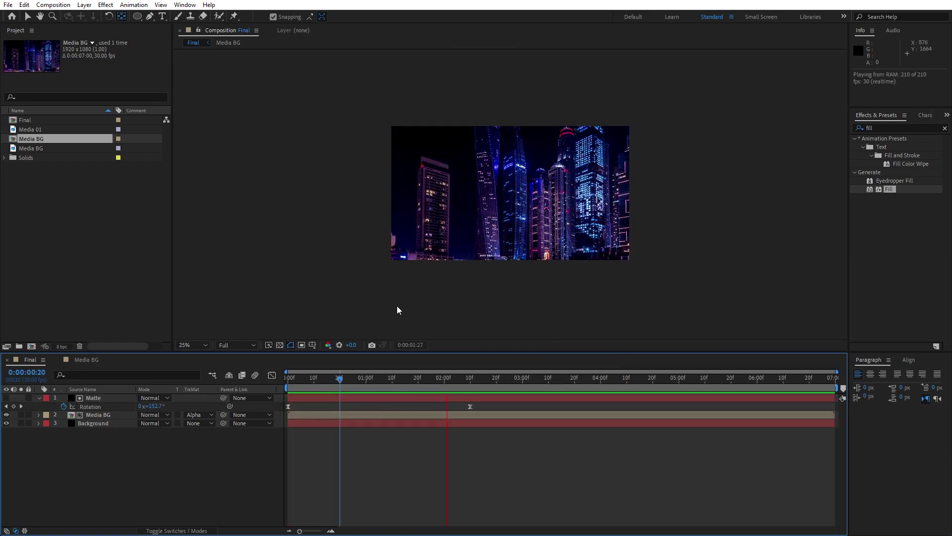
pyautogui.press('space')
pyautogui.moveTo(373, 379); pyautogui.dragTo(436, 379)
pyautogui.click(39, 398)
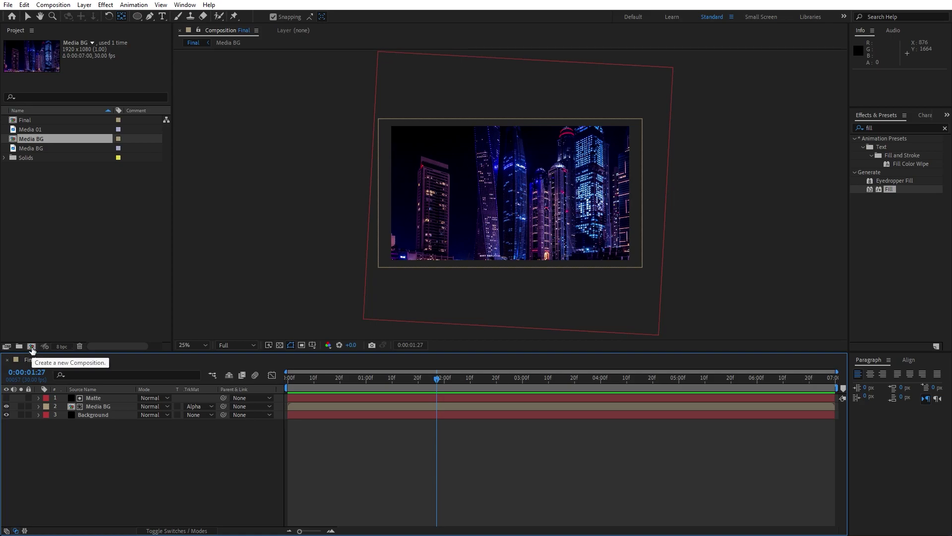
# Make a new composition named Media 01 at 1080 × 1080 px.
pyautogui.click(31, 346)
pyautogui.write('Media 01')
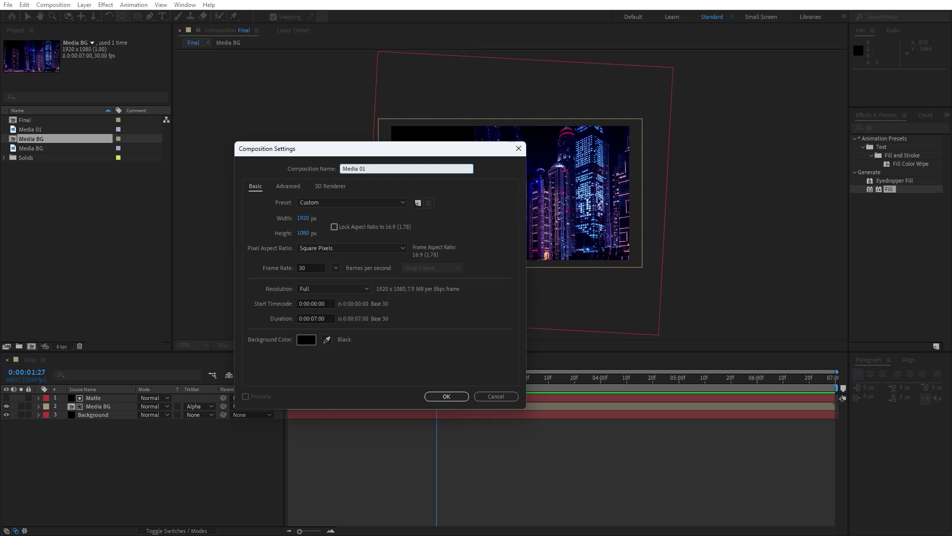
pyautogui.click(303, 217)
pyautogui.write('1080')
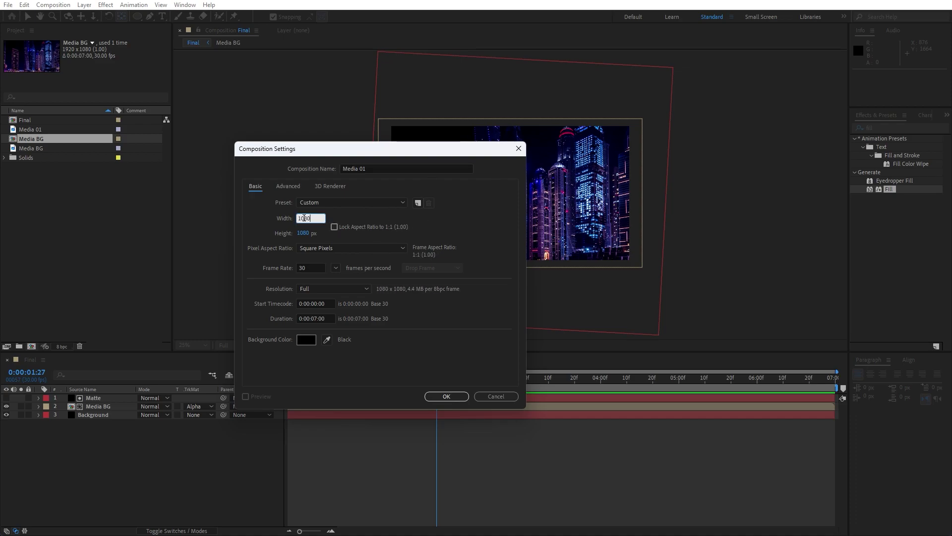
pyautogui.click(446, 397)
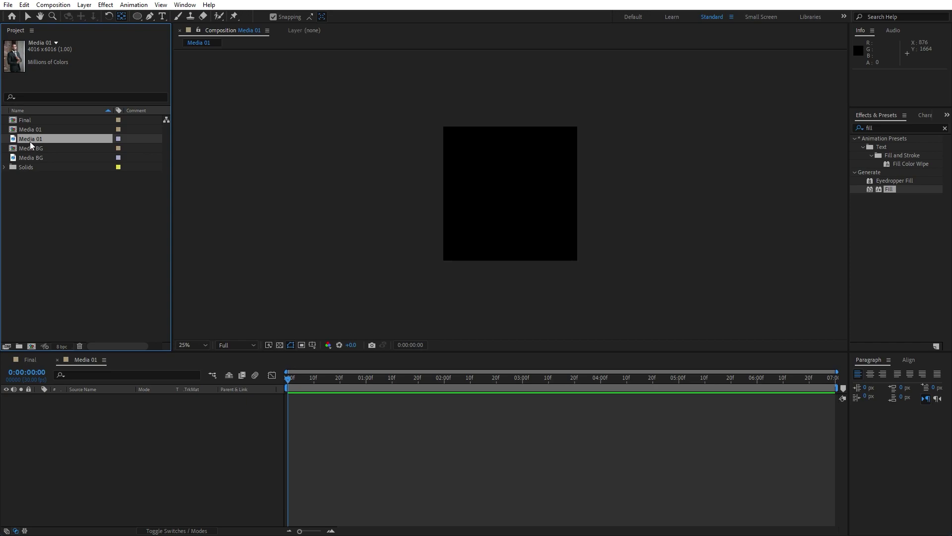
# Add the suited-man portrait to Media 01 at 28% scale, nudge it lower, then return to Final.
pyautogui.moveTo(24, 139); pyautogui.dragTo(164, 453)
pyautogui.press('s')
pyautogui.moveTo(161, 407); pyautogui.dragTo(125, 412)
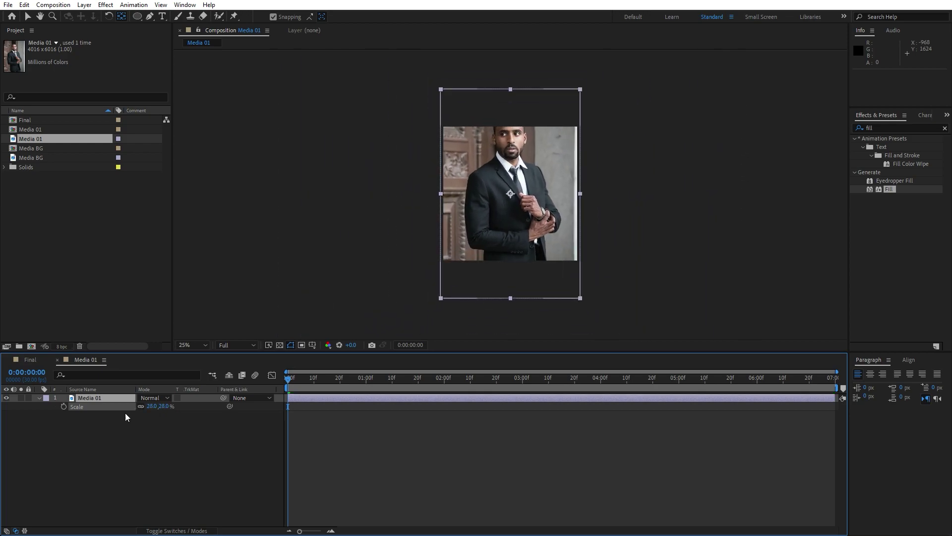
pyautogui.hotkey('shift', 'Down')
pyautogui.hotkey('shift', 'Down')
pyautogui.hotkey('shift', 'Down')
pyautogui.hotkey('shift', 'Down')
pyautogui.hotkey('shift', 'Down')
pyautogui.hotkey('shift', 'Down')
pyautogui.hotkey('shift', 'Down')
pyautogui.hotkey('shift', 'Down')
pyautogui.hotkey('shift', 'Down')
pyautogui.hotkey('shift', 'Down')
pyautogui.hotkey('shift', 'Down')
pyautogui.hotkey('shift', 'Down')
pyautogui.hotkey('shift', 'Down')
pyautogui.hotkey('shift', 'Down')
pyautogui.hotkey('shift', 'Down')
pyautogui.hotkey('shift', 'Down')
pyautogui.hotkey('shift', 'Down')
pyautogui.hotkey('shift', 'Down')
pyautogui.hotkey('shift', 'Down')
pyautogui.hotkey('shift', 'Down')
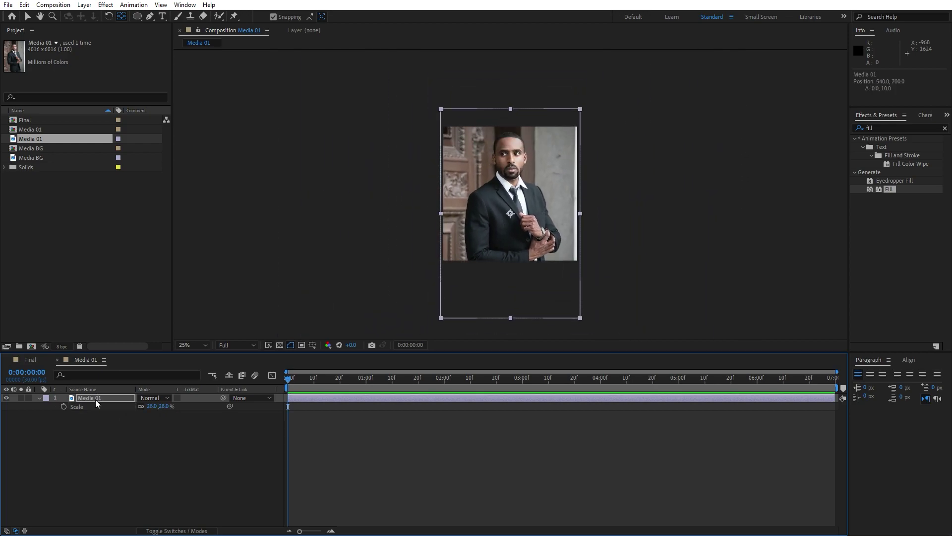
pyautogui.press('Up')
pyautogui.press('Up')
pyautogui.press('Up')
pyautogui.press('Up')
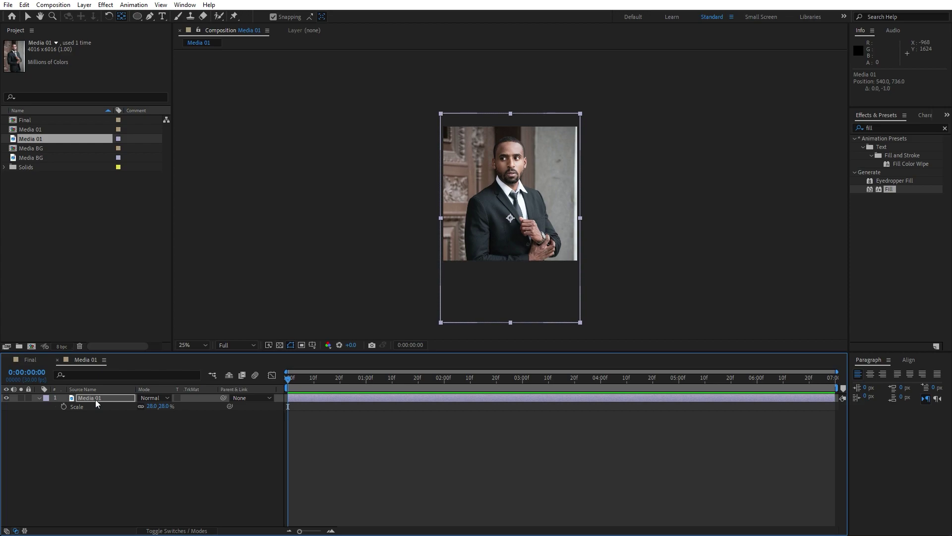
pyautogui.click(35, 360)
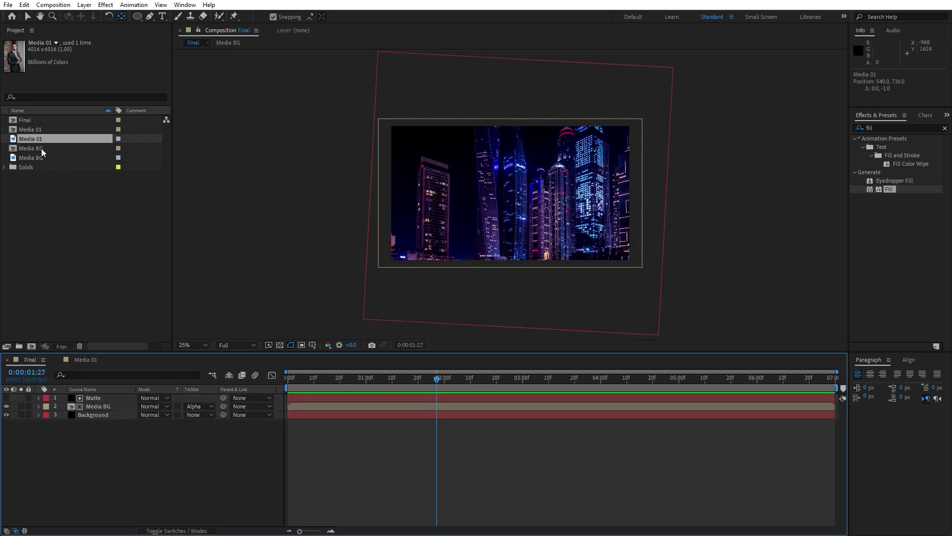
# Drop Media 01 into Final as the top layer and move it right to position 1383, 540.
pyautogui.click(31, 132)
pyautogui.moveTo(25, 130); pyautogui.dragTo(139, 392)
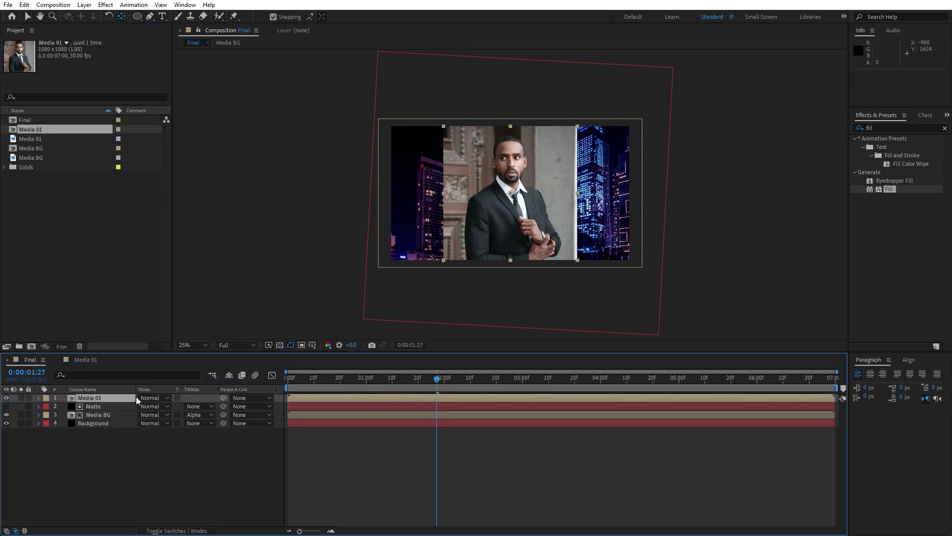
pyautogui.press('p')
pyautogui.moveTo(144, 406); pyautogui.dragTo(359, 413)
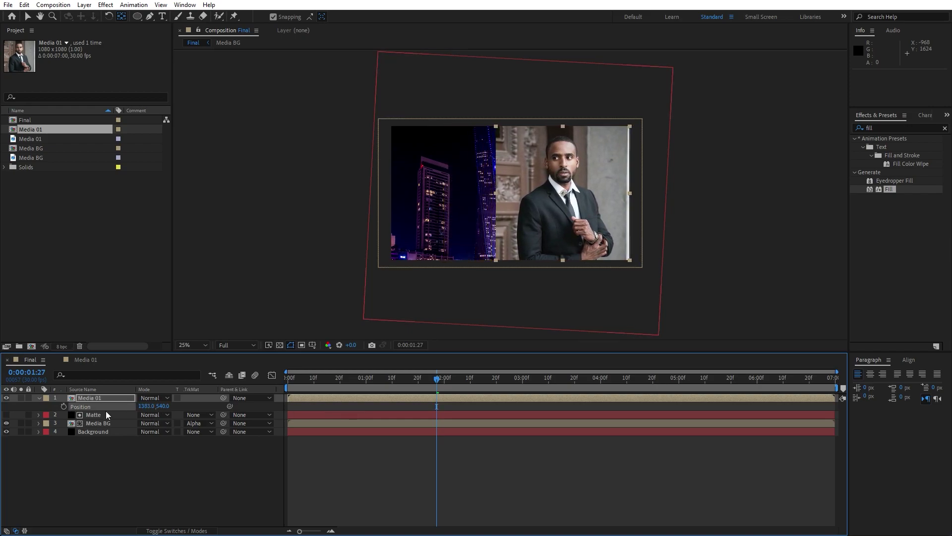
pyautogui.press('p')
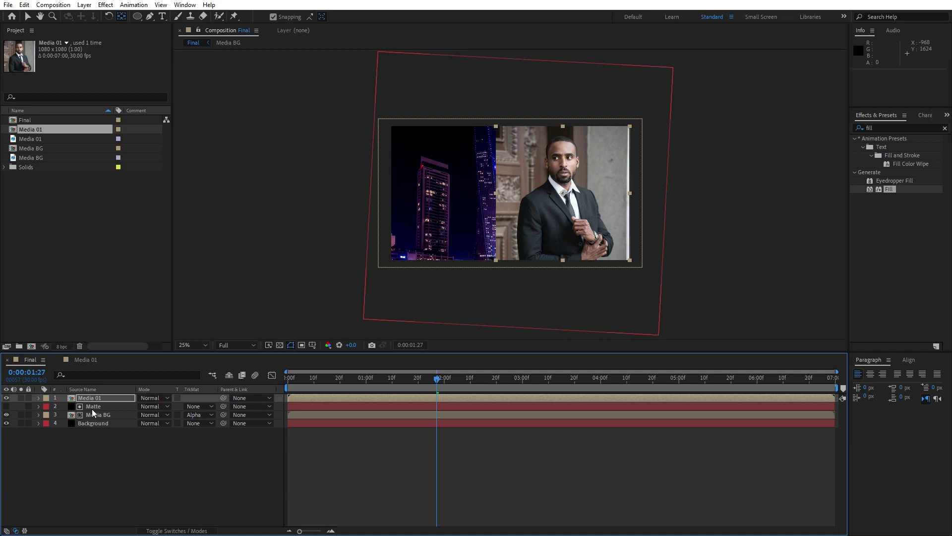
pyautogui.click(129, 463)
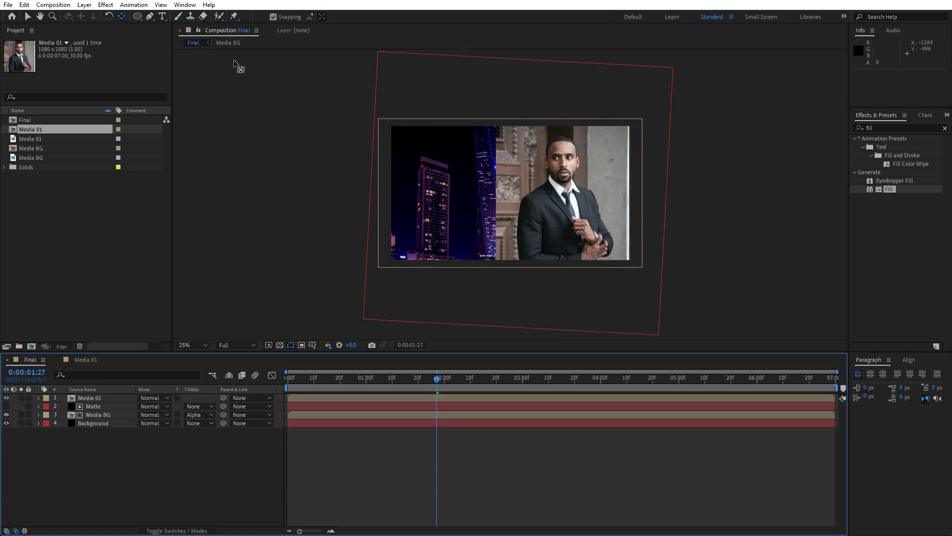
# With the Ellipse tool and the title/action safe guides showing, draw a stroked circle over the portrait.
pyautogui.moveTo(142, 16); pyautogui.dragTo(183, 43)
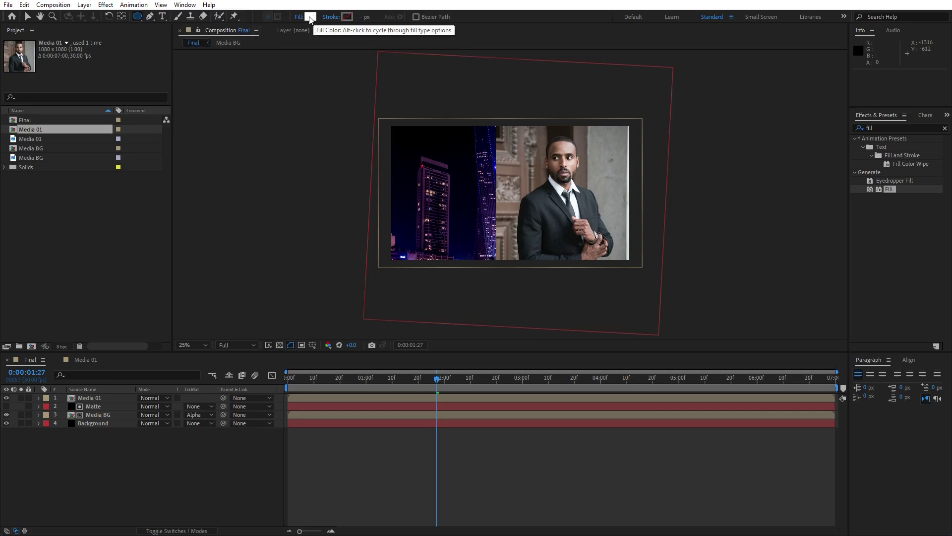
pyautogui.keyDown('alt'); pyautogui.click(348, 18); pyautogui.keyUp('alt')
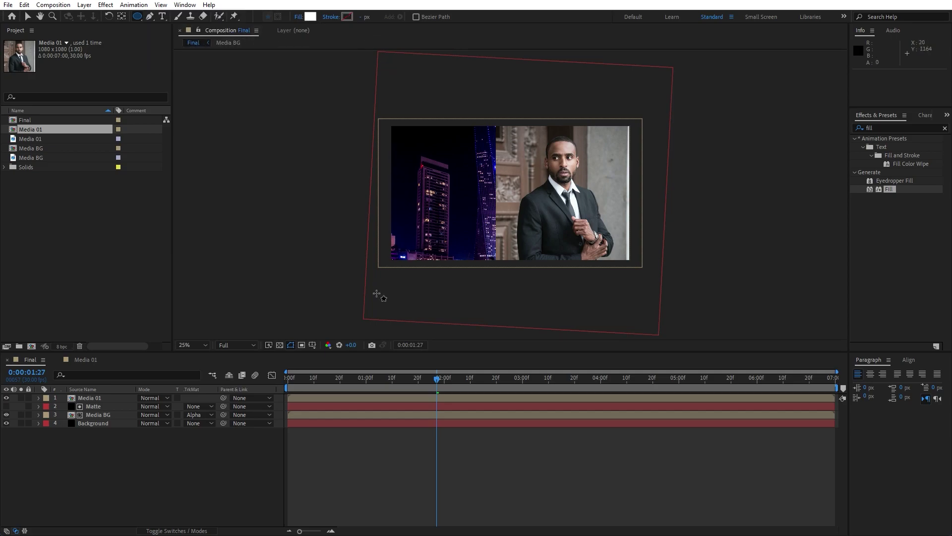
pyautogui.click(312, 345)
pyautogui.click(337, 354)
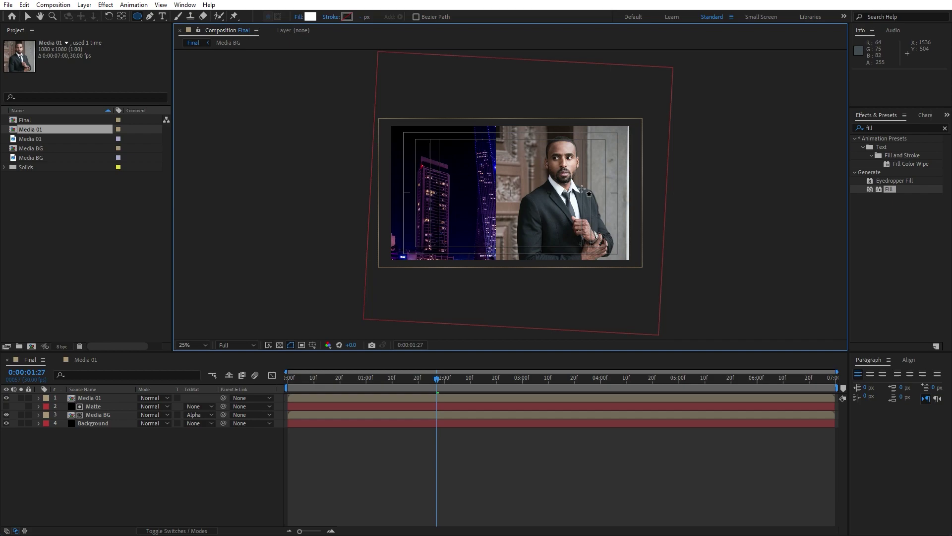
pyautogui.moveTo(582, 189); pyautogui.dragTo(652, 273)
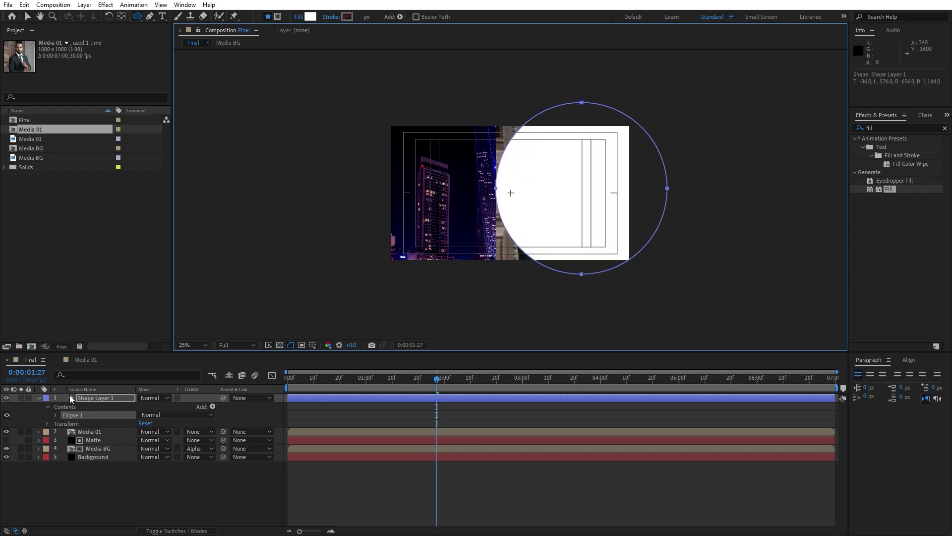
# Rename Shape Layer 1 to Media Matte.
pyautogui.click(40, 398)
pyautogui.click(94, 397)
pyautogui.press('Return')
pyautogui.write('Media Matte')
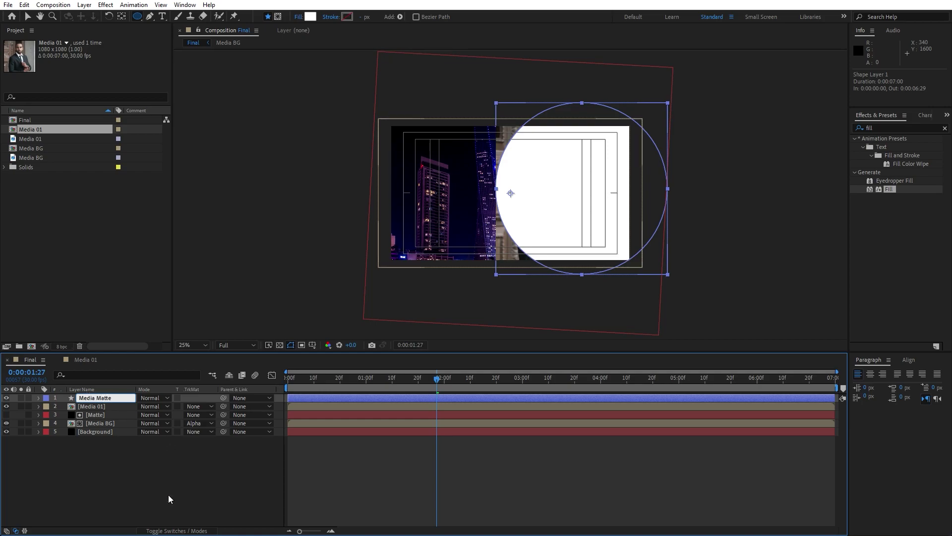
pyautogui.click(134, 480)
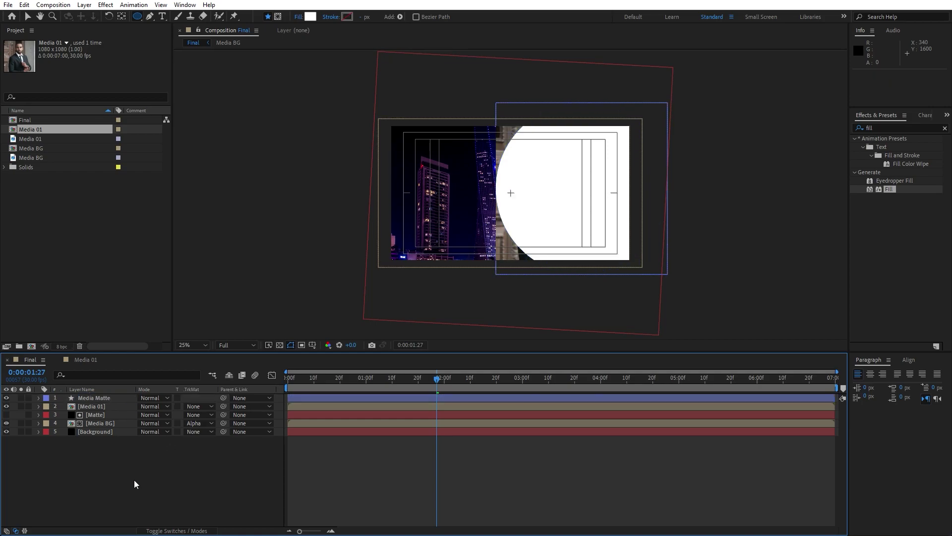
# Keyframe Media Matte's Position at 0:00:02:01, then push it to X 2080 at frame 0.
pyautogui.click(89, 398)
pyautogui.moveTo(437, 382); pyautogui.dragTo(446, 381)
pyautogui.press('p')
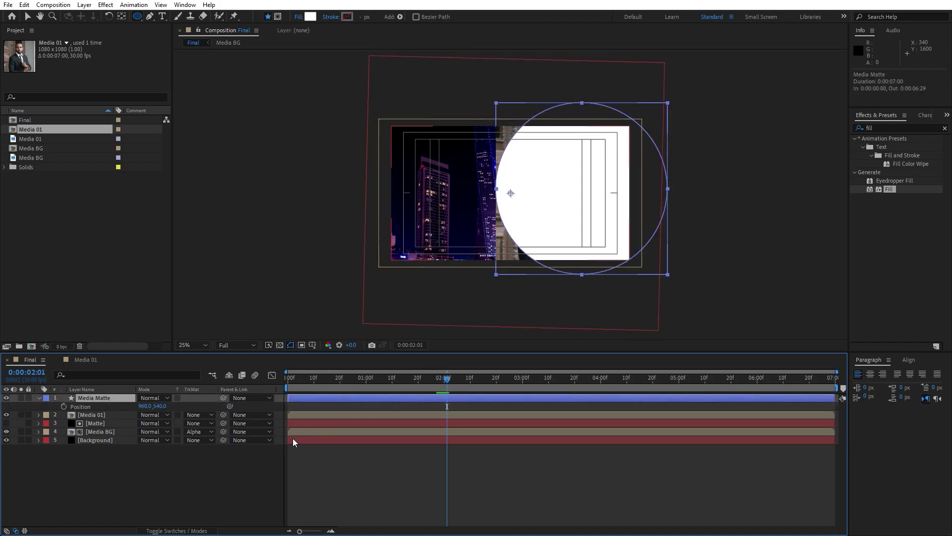
pyautogui.click(63, 407)
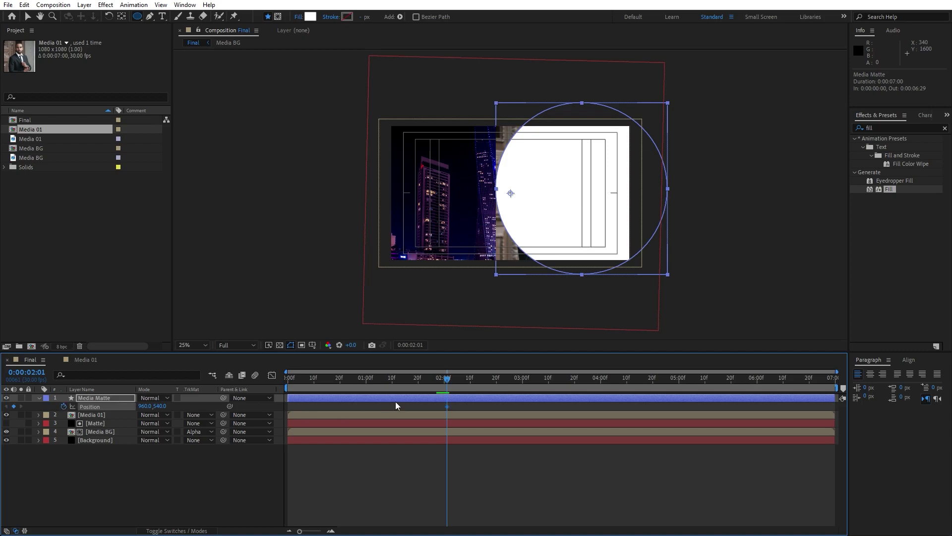
pyautogui.moveTo(445, 389); pyautogui.dragTo(288, 382)
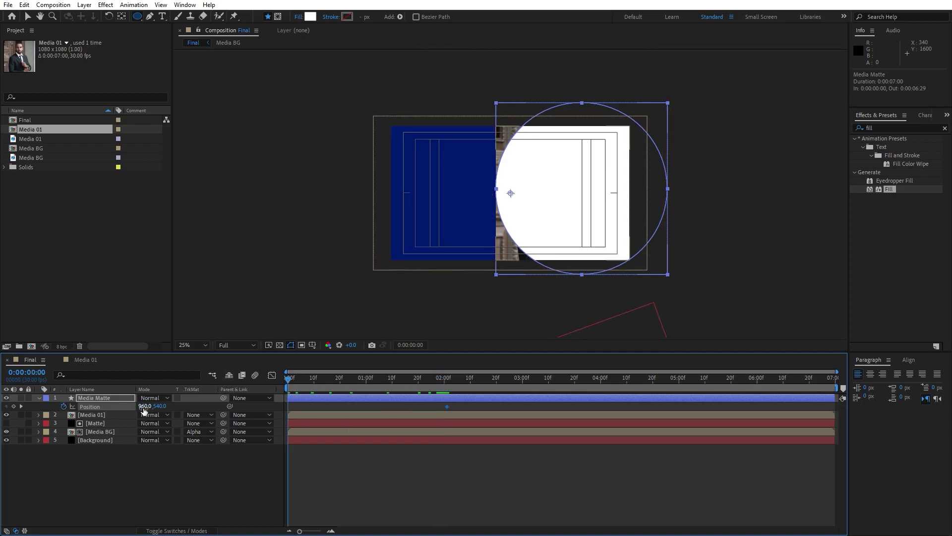
pyautogui.moveTo(143, 408); pyautogui.dragTo(204, 412)
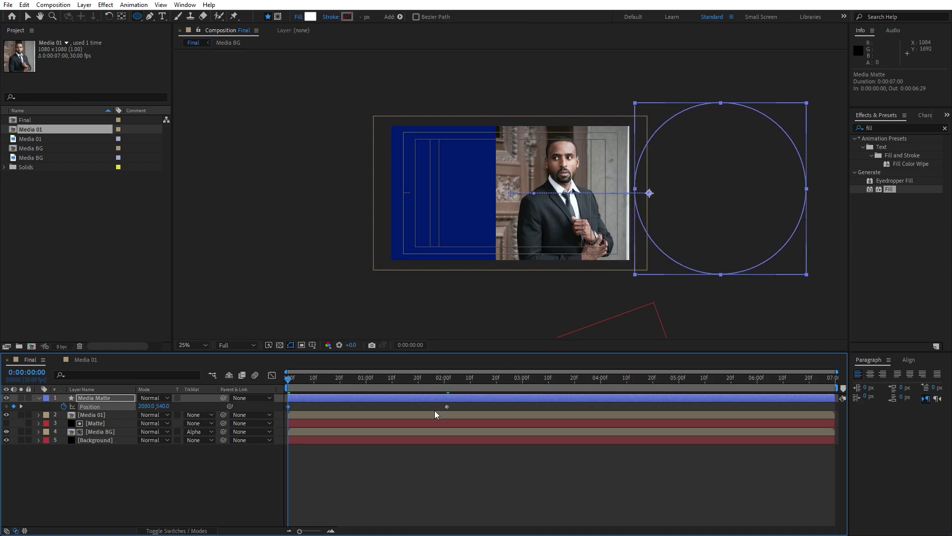
# Ease both Position keyframes sharply in the speed graph and preview the slide-in.
pyautogui.moveTo(462, 406); pyautogui.dragTo(269, 414)
pyautogui.click(272, 375)
pyautogui.moveTo(481, 462)
pyautogui.mouseDown()
pyautogui.moveTo(432, 509)
pyautogui.moveTo(340, 496)
pyautogui.moveTo(291, 510)
pyautogui.moveTo(370, 503)
pyautogui.mouseUp()
pyautogui.hotkey('ctrl', 'a')
pyautogui.click(272, 374)
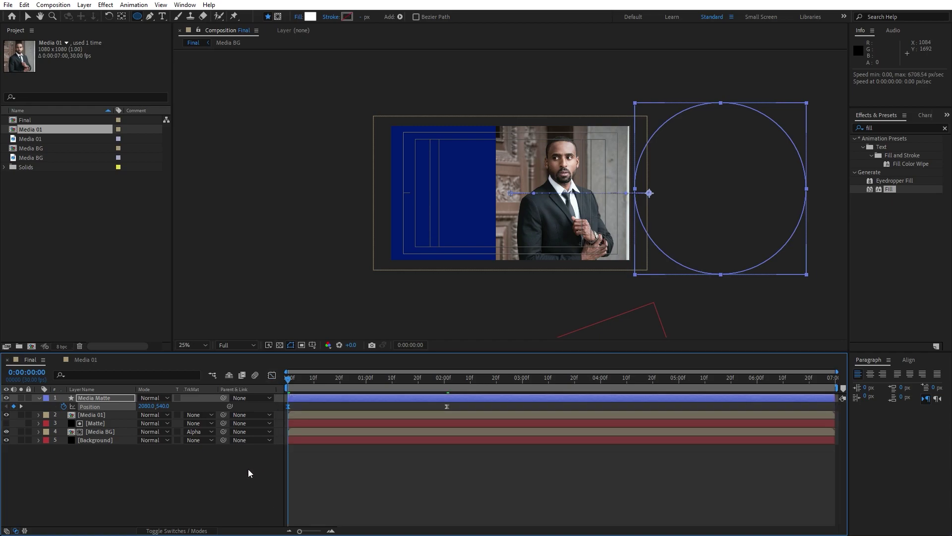
pyautogui.click(248, 469)
pyautogui.press('space')
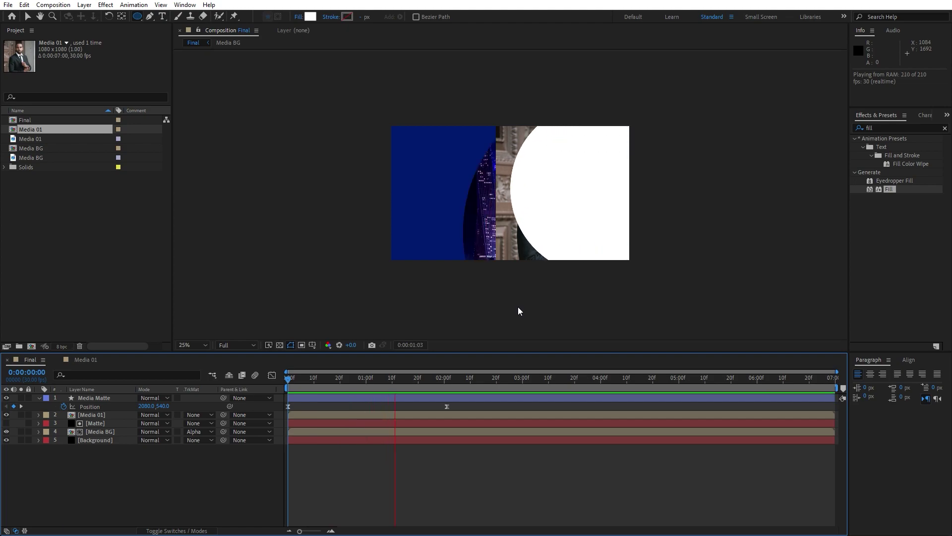
pyautogui.moveTo(403, 380); pyautogui.dragTo(448, 380)
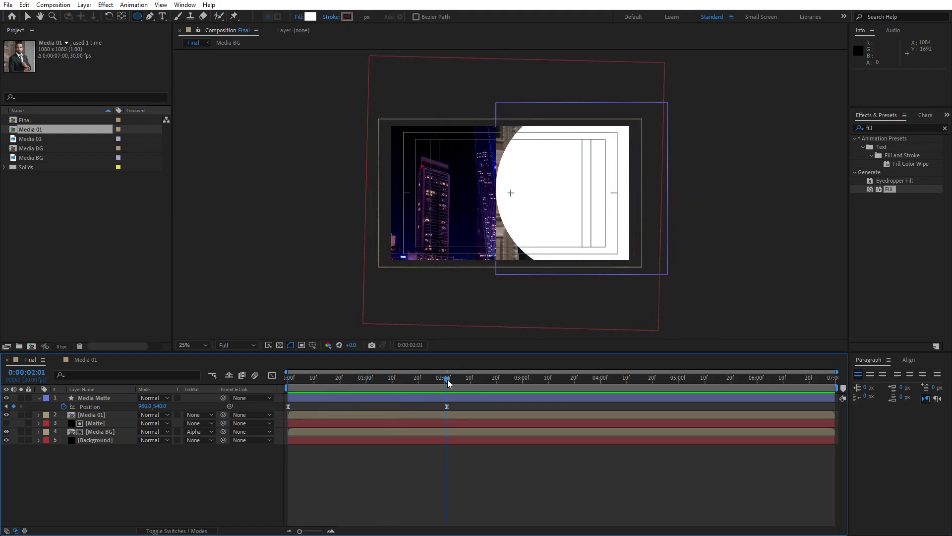
pyautogui.click(89, 416)
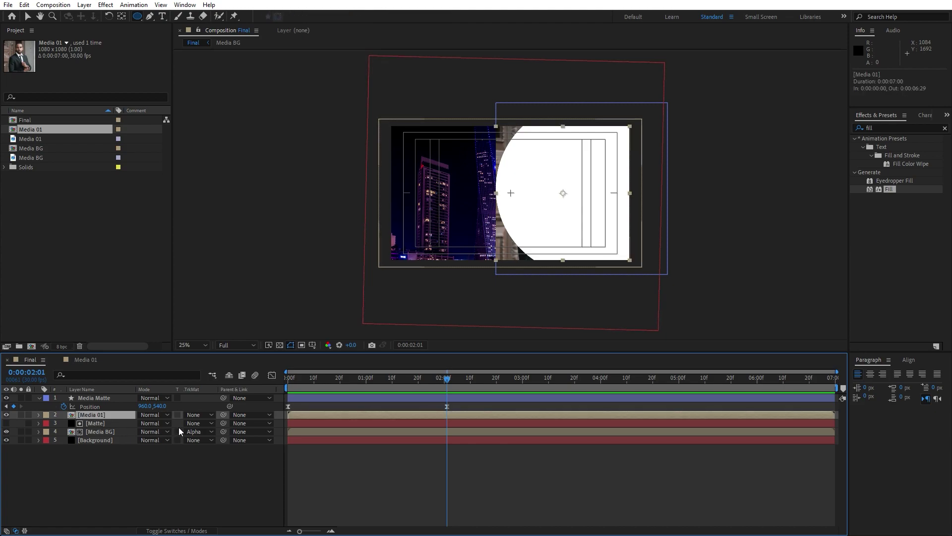
# Set Media 01's Track Matte to Alpha Matte using Media Matte and preview the circular reveal.
pyautogui.click(200, 415)
pyautogui.click(237, 440)
pyautogui.click(219, 486)
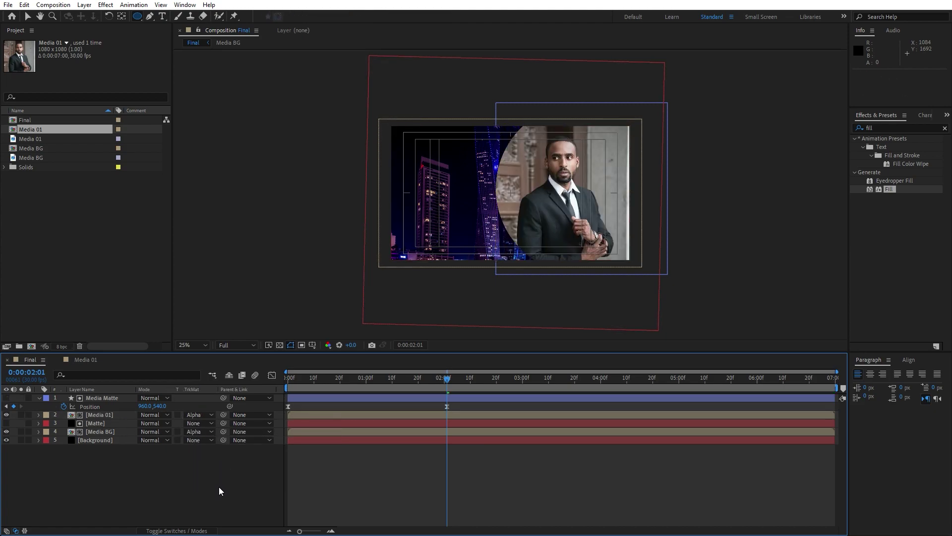
pyautogui.press('space')
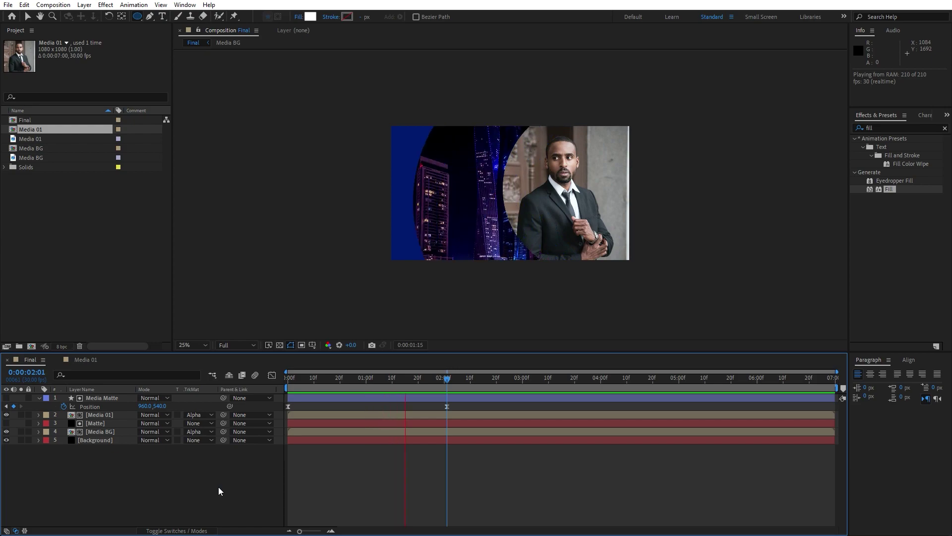
pyautogui.click(472, 404)
# Retime the Position keyframes so the slide-in starts at 0:00:00:20 and runs longer.
pyautogui.moveTo(473, 404); pyautogui.dragTo(306, 412)
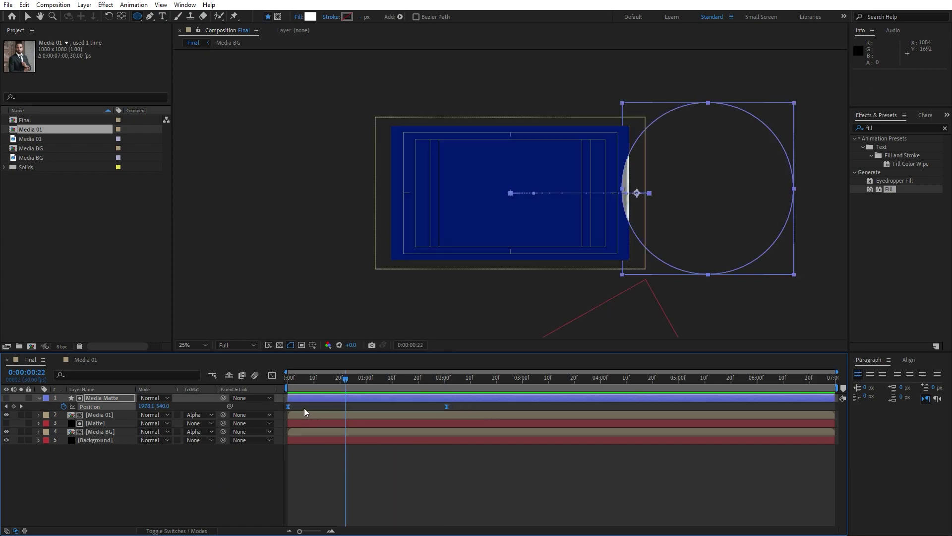
pyautogui.moveTo(447, 406); pyautogui.dragTo(602, 407)
pyautogui.click(527, 407)
pyautogui.click(198, 491)
pyautogui.press('space')
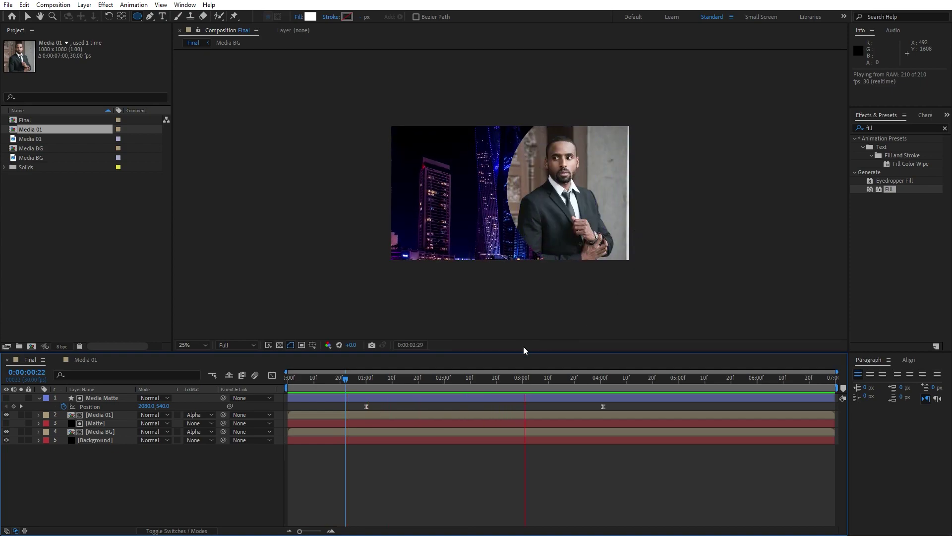
pyautogui.click(486, 383)
pyautogui.moveTo(605, 407); pyautogui.dragTo(341, 406)
pyautogui.click(124, 470)
pyautogui.click(39, 398)
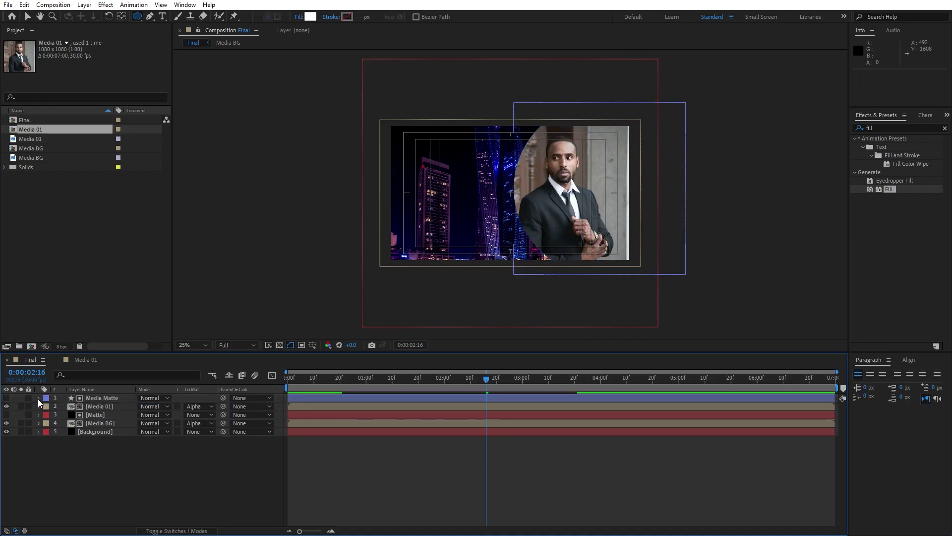
# Duplicate the Media Matte and Media 01 layers and start the copies at 20 frames.
pyautogui.click(91, 406)
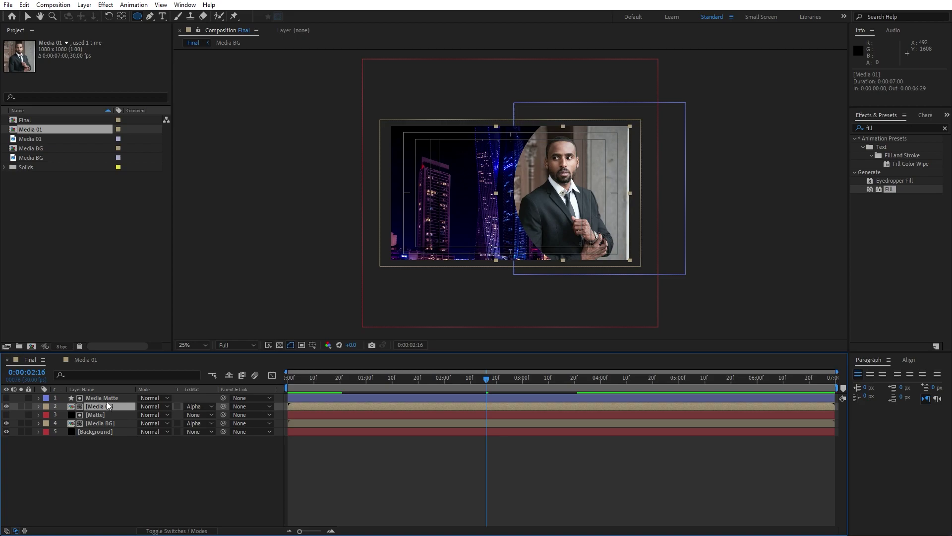
pyautogui.keyDown('ctrl'); pyautogui.click(108, 398); pyautogui.keyUp('ctrl')
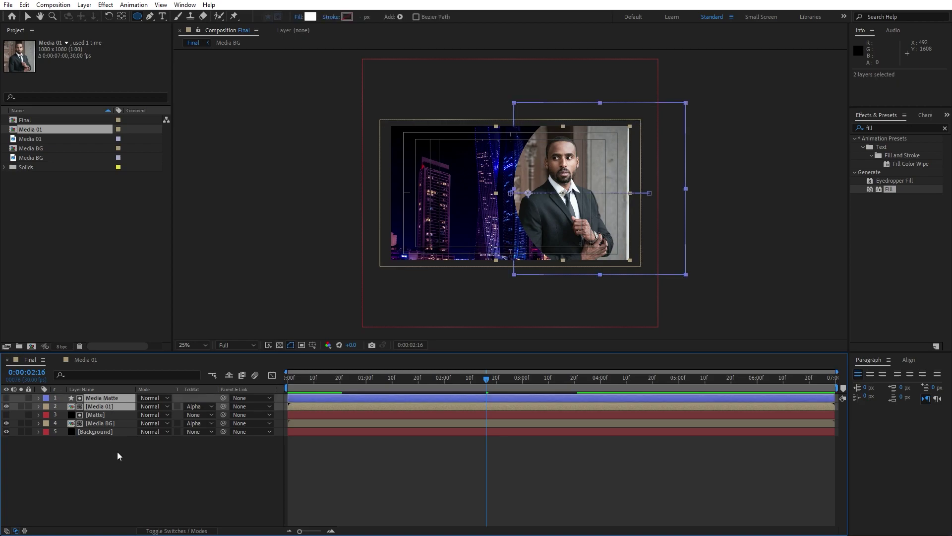
pyautogui.hotkey('ctrl', 'd')
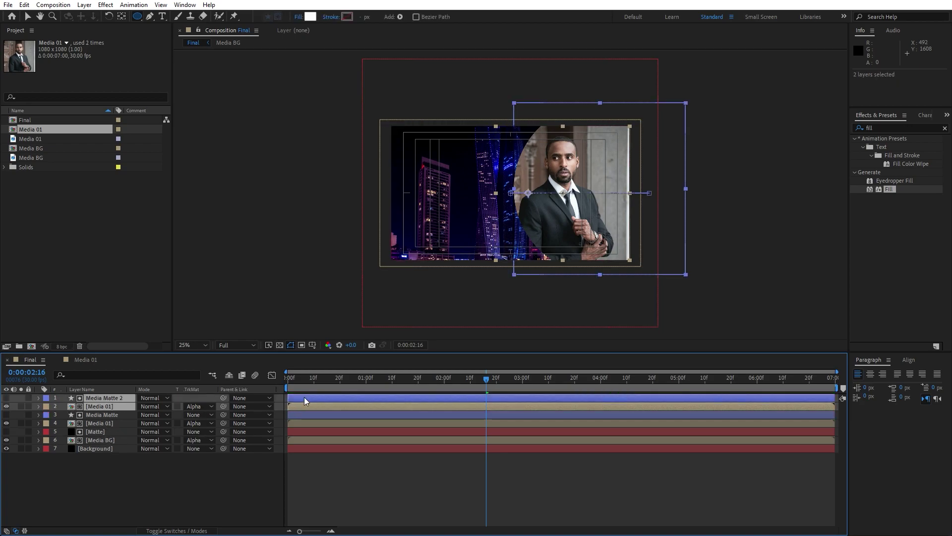
pyautogui.moveTo(312, 397); pyautogui.dragTo(368, 398)
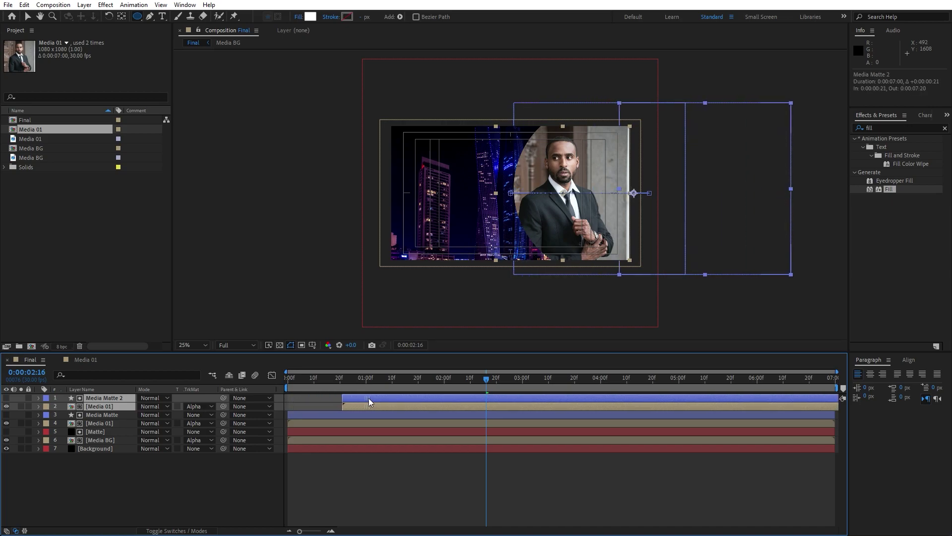
pyautogui.click(190, 492)
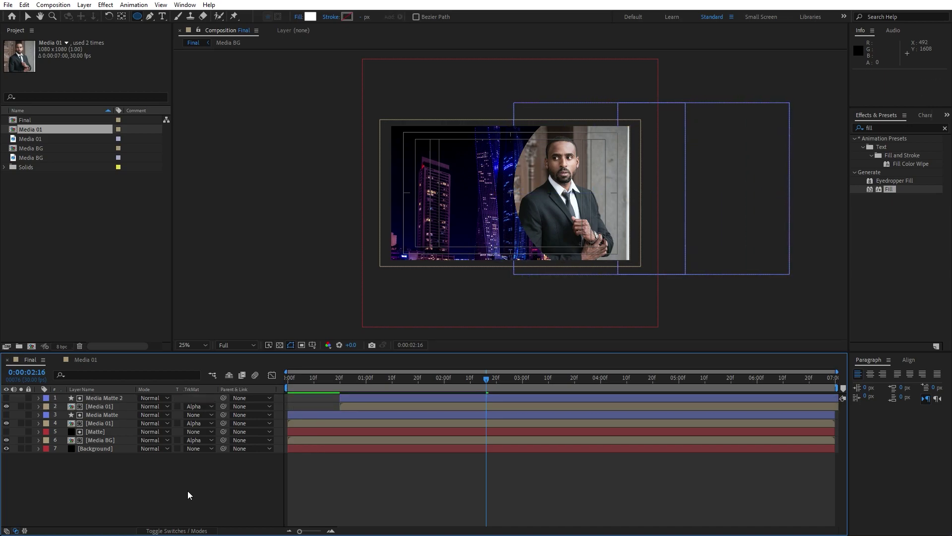
pyautogui.press('space')
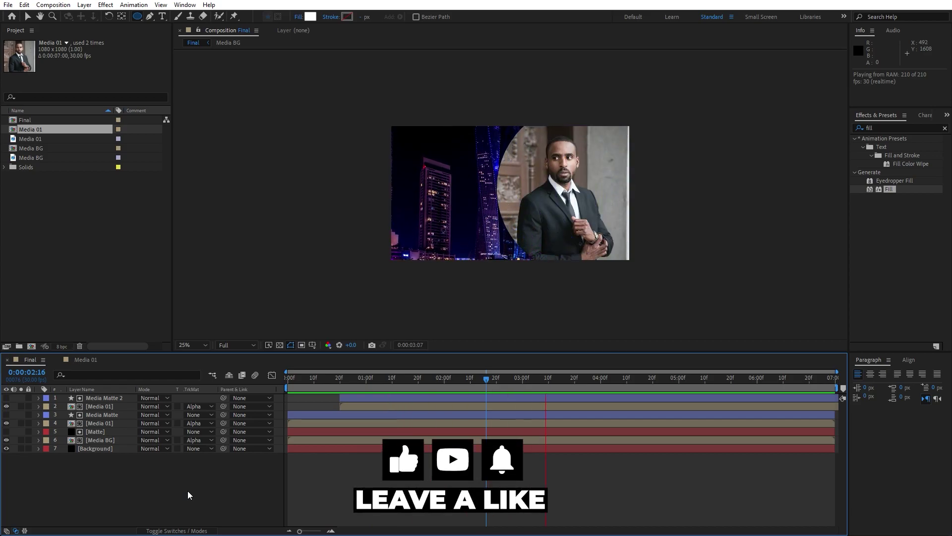
pyautogui.moveTo(342, 380); pyautogui.dragTo(408, 380)
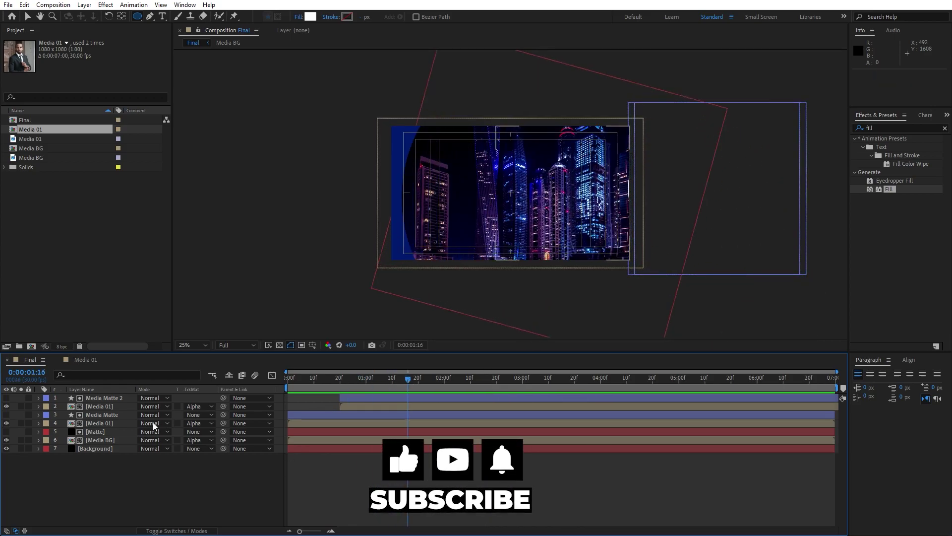
pyautogui.click(102, 406)
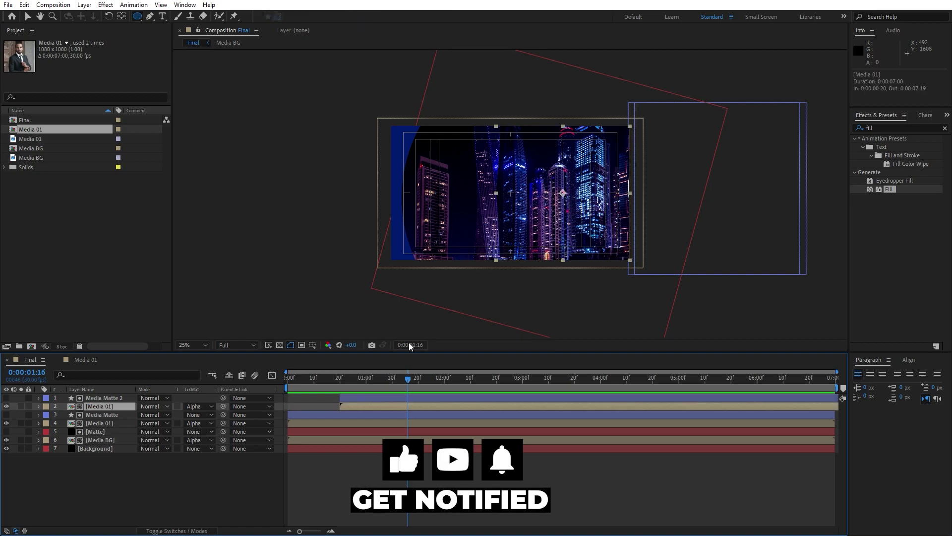
# Apply Tritone to the duplicated Media 01 layer with Midtones set to blue 0A579F.
pyautogui.click(887, 128)
pyautogui.write('t')
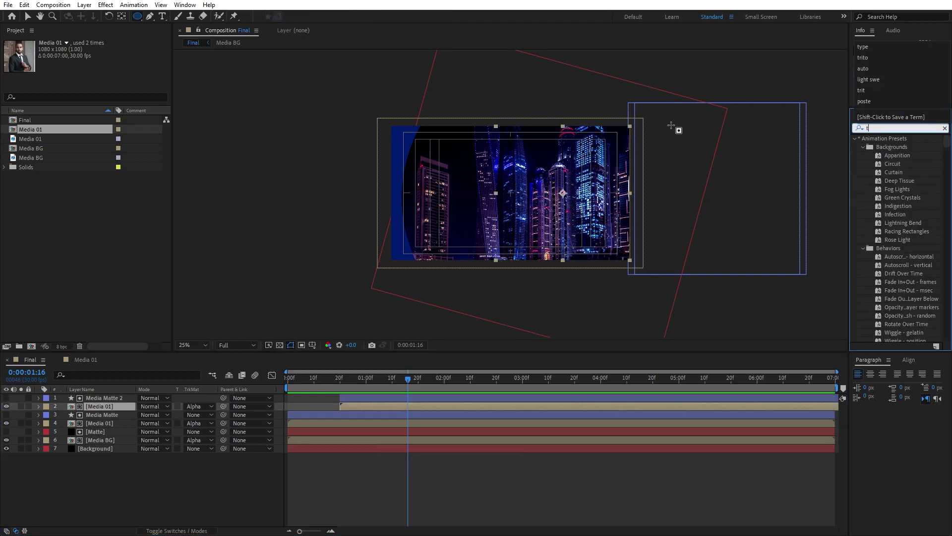
pyautogui.write('rito')
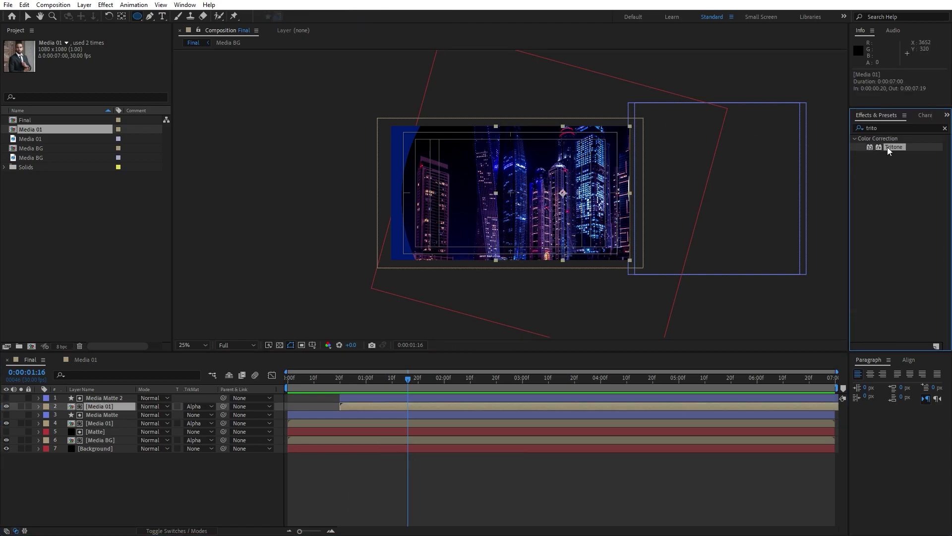
pyautogui.doubleClick(888, 147)
pyautogui.moveTo(399, 382); pyautogui.dragTo(524, 380)
pyautogui.click(101, 68)
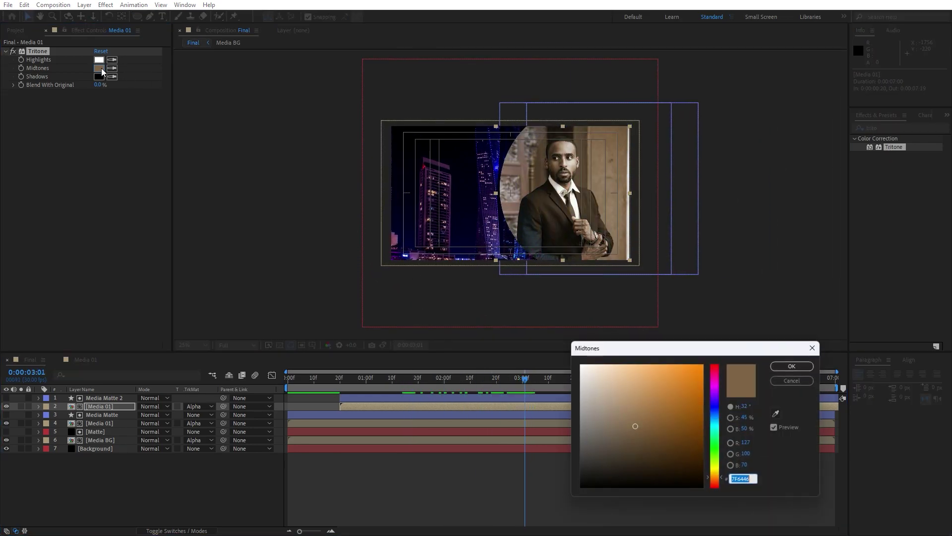
pyautogui.click(715, 416)
pyautogui.click(698, 403)
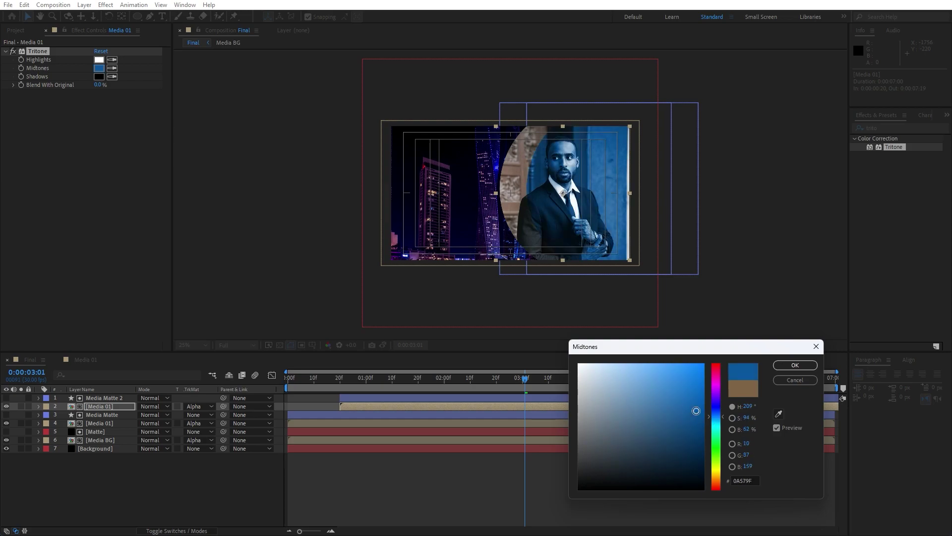
pyautogui.click(794, 365)
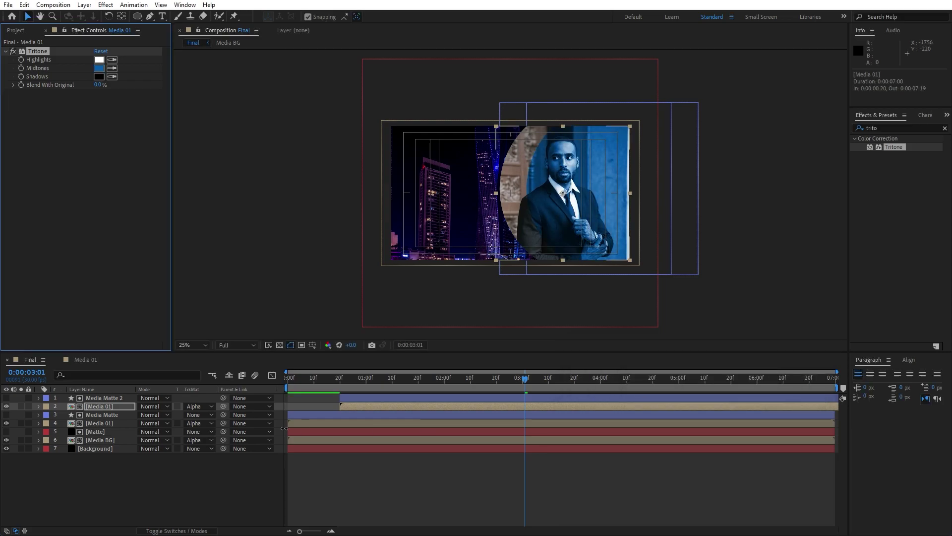
pyautogui.click(106, 424)
# Add a white Stroke layer style to the lower Media 01 layer.
pyautogui.rightClick(103, 423)
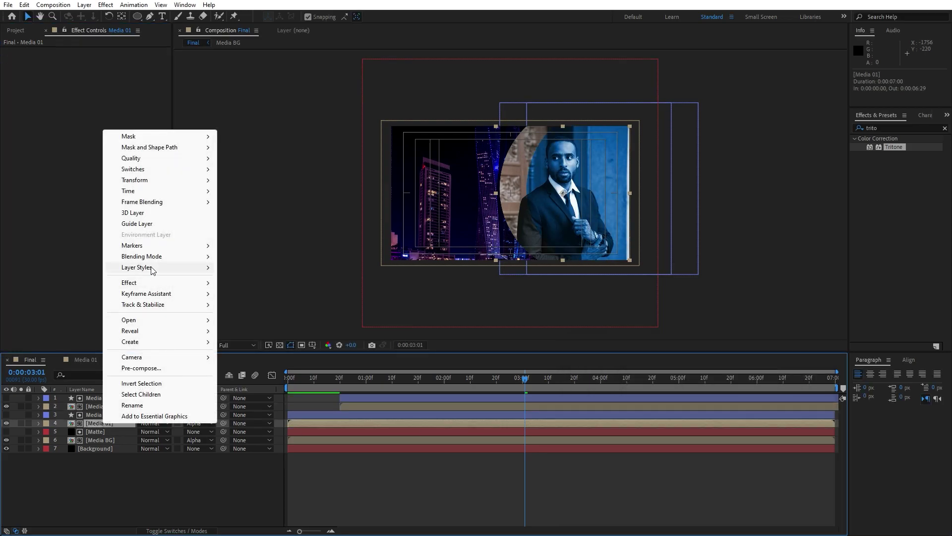
pyautogui.moveTo(154, 270)
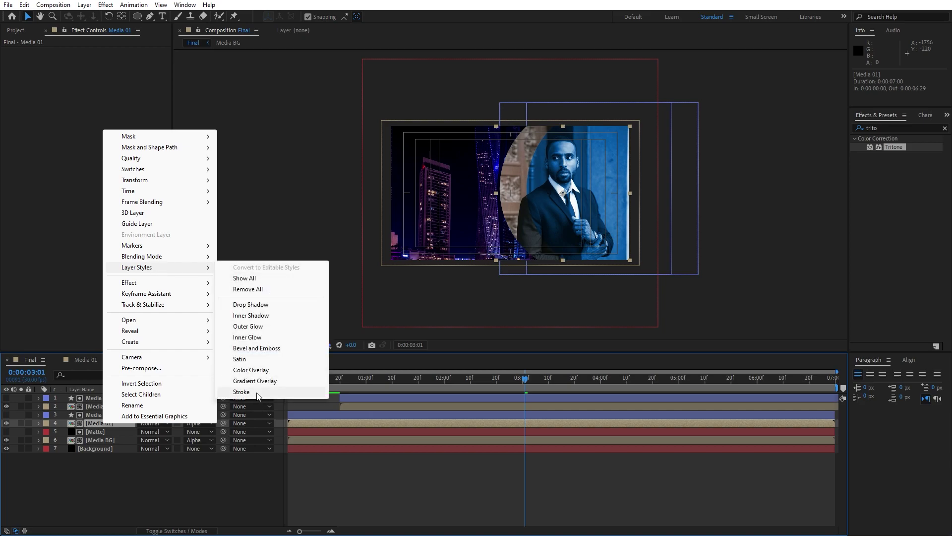
pyautogui.click(239, 391)
pyautogui.click(56, 457)
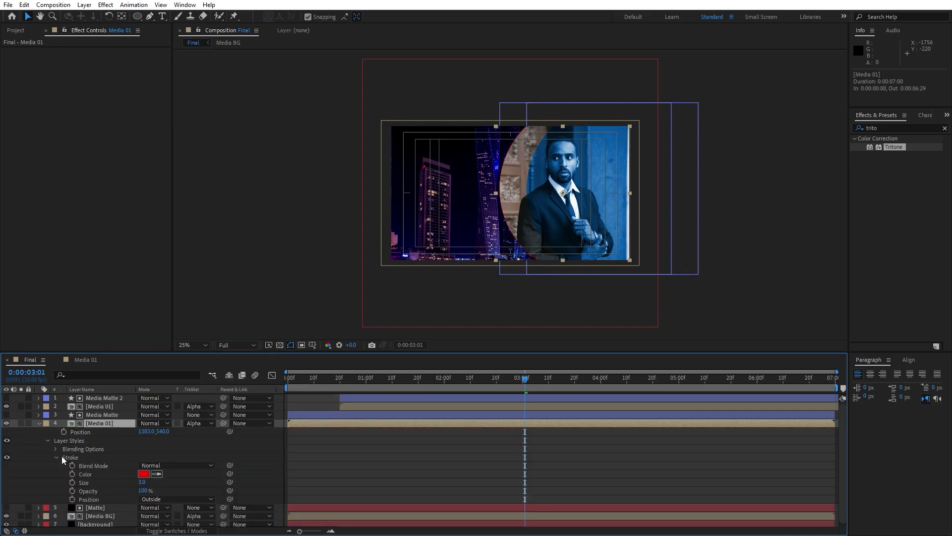
pyautogui.click(145, 475)
pyautogui.moveTo(616, 436); pyautogui.dragTo(511, 292)
pyautogui.click(793, 369)
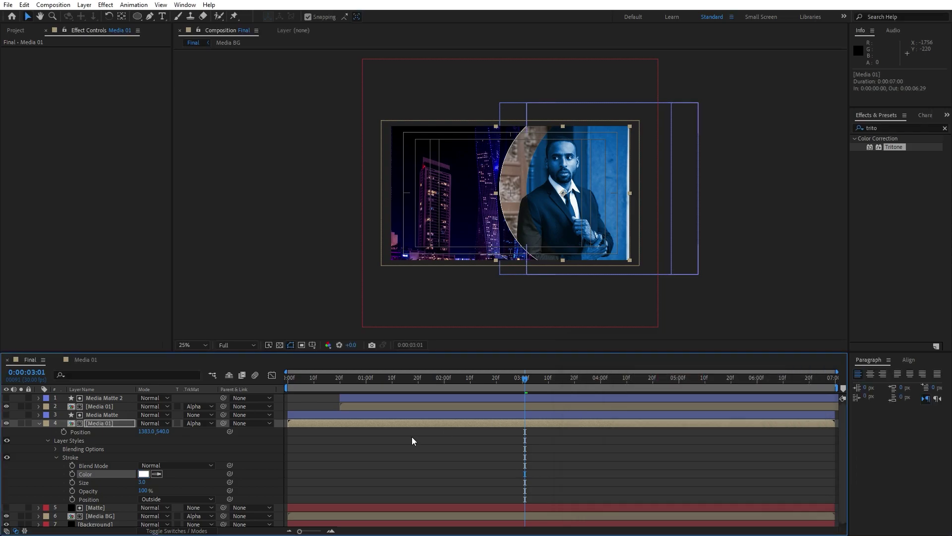
# Copy the white Stroke style onto the other Media 01 layer.
pyautogui.click(75, 458)
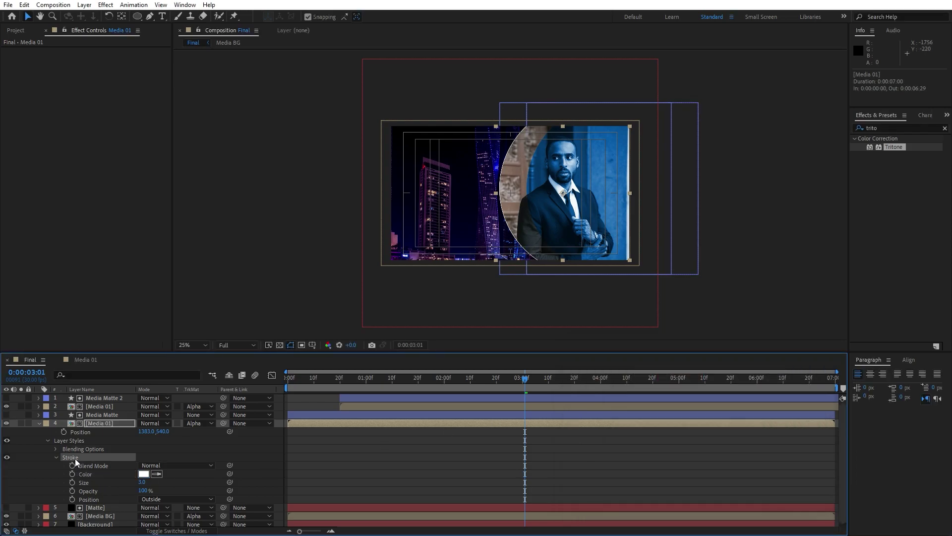
pyautogui.click(98, 406)
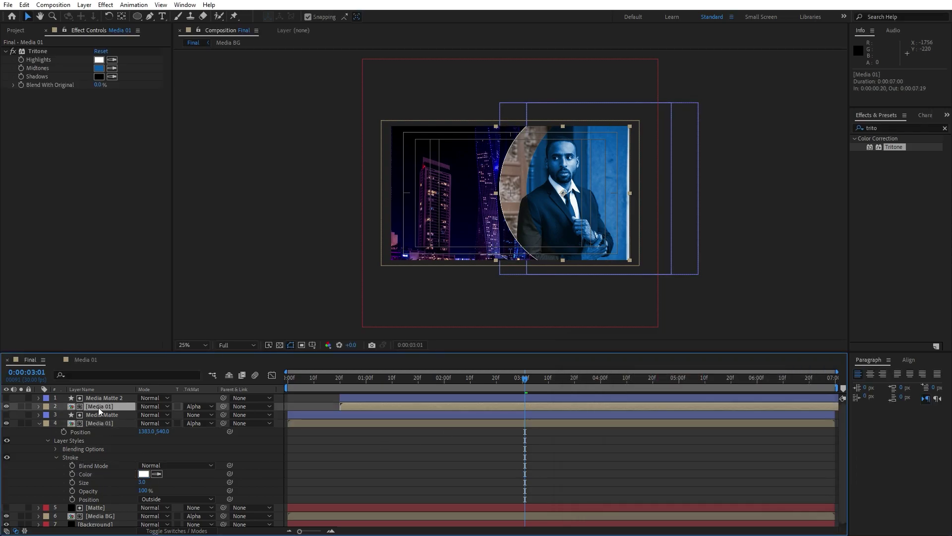
pyautogui.hotkey('ctrl', 'v')
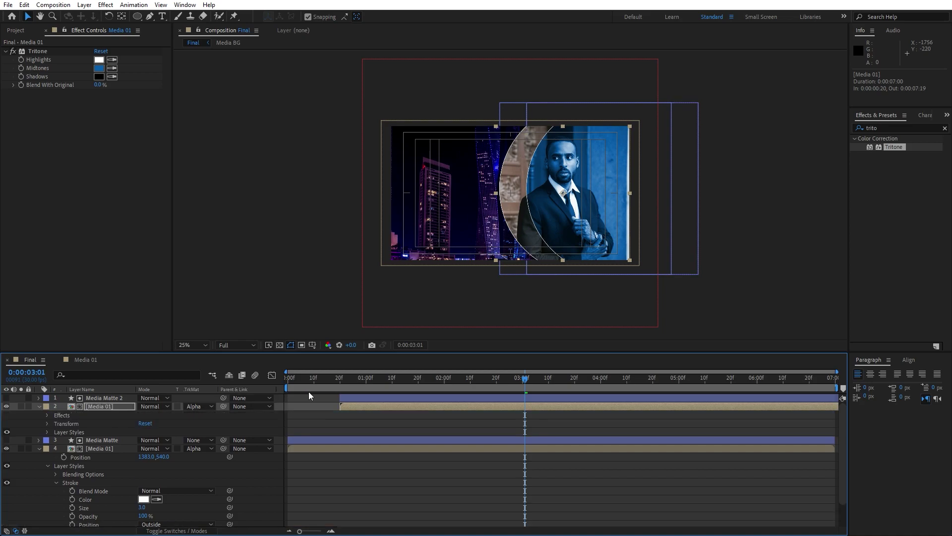
pyautogui.click(38, 407)
pyautogui.click(39, 423)
pyautogui.click(92, 498)
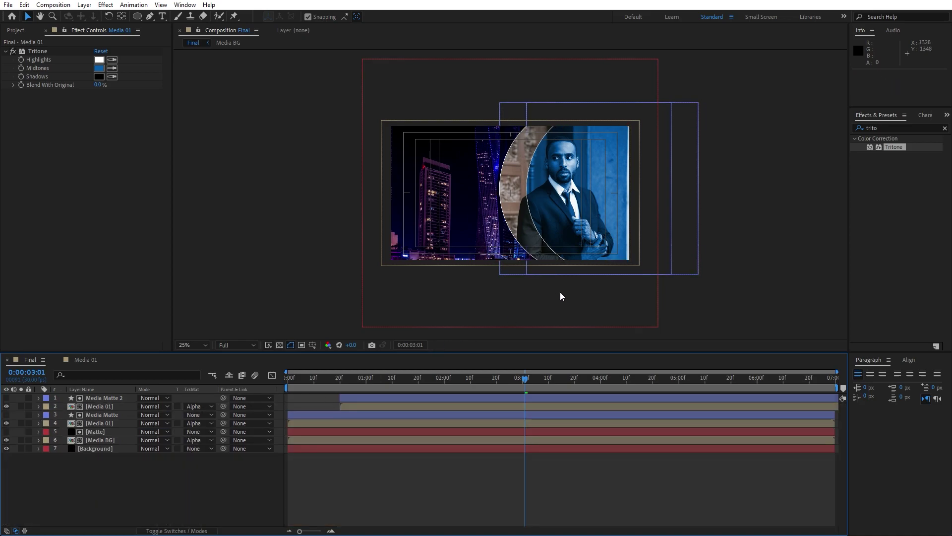
# Zoom the viewer to 50%, preview the animation and stop at 0:00:03:18.
pyautogui.press('.')
pyautogui.press('space')
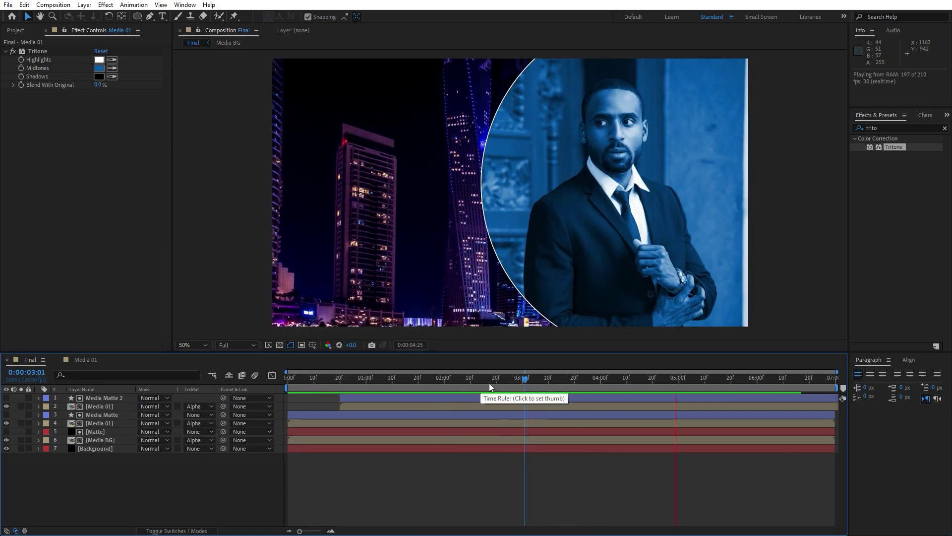
pyautogui.click(571, 382)
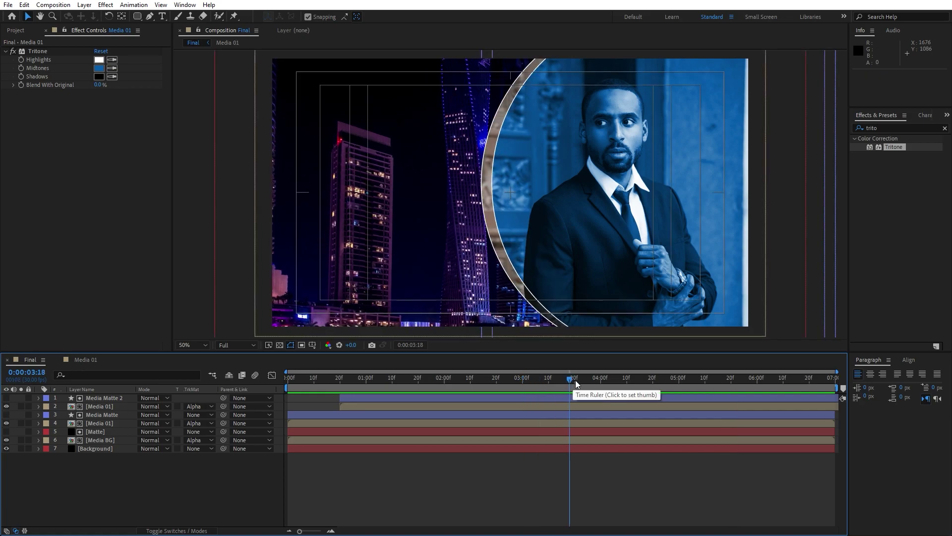
# Type CORPORATE as a new text layer left of the portrait, positioned at 240, 332.
pyautogui.click(162, 16)
pyautogui.click(350, 149)
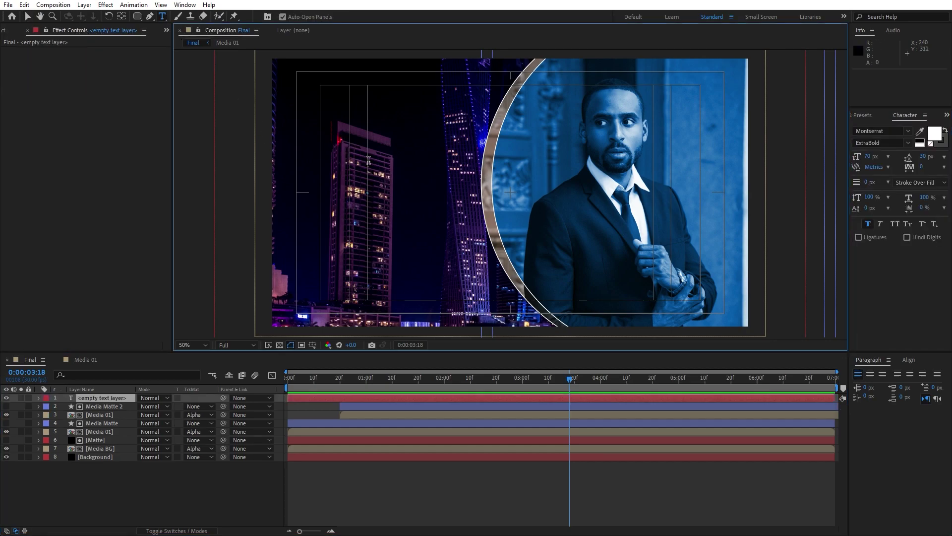
pyautogui.write('CORPORATE')
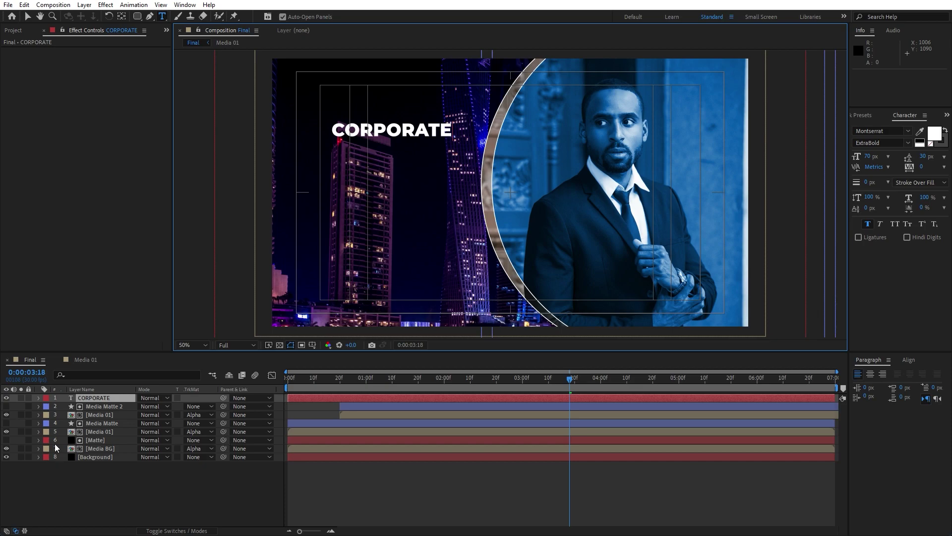
pyautogui.click(83, 398)
pyautogui.hotkey('shift', 'Down')
pyautogui.hotkey('shift', 'Down')
pyautogui.hotkey('shift', 'Down')
pyautogui.hotkey('shift', 'Right')
pyautogui.hotkey('shift', 'Right')
pyautogui.hotkey('shift', 'Left')
pyautogui.hotkey('shift', 'Left')
pyautogui.hotkey('shift', 'Up')
pyautogui.hotkey('shift', 'Up')
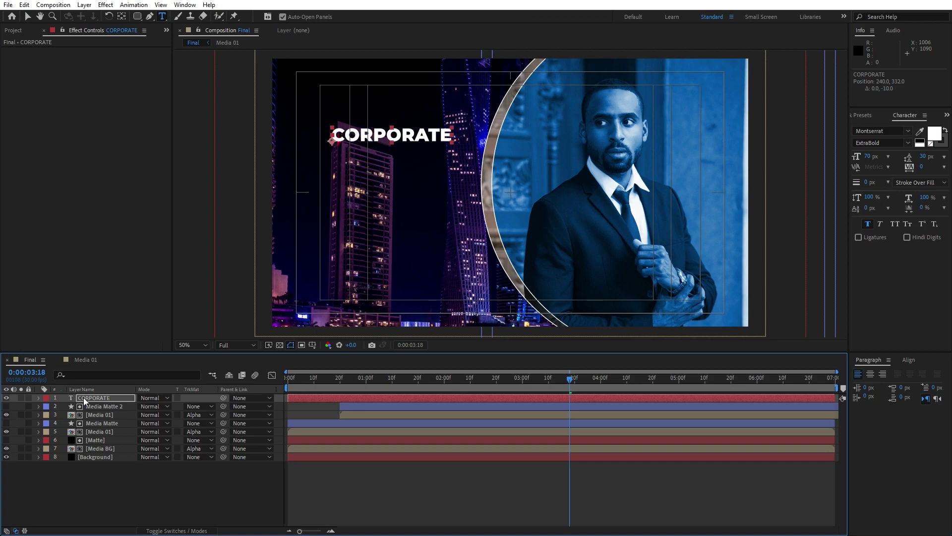
pyautogui.click(97, 405)
pyautogui.click(96, 398)
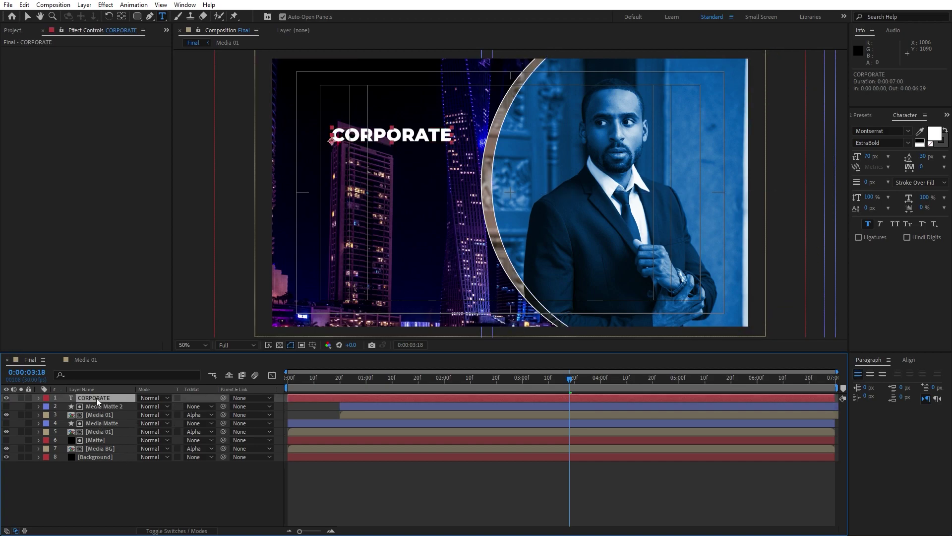
pyautogui.click(24, 4)
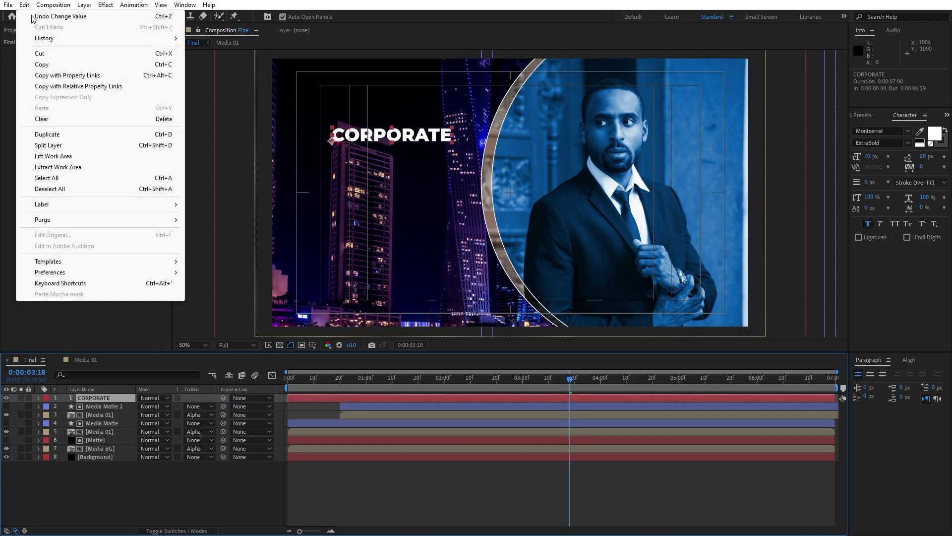
# Duplicate the CORPORATE layer, move the copy below it and retype it as SLIDESHOW.
pyautogui.click(74, 132)
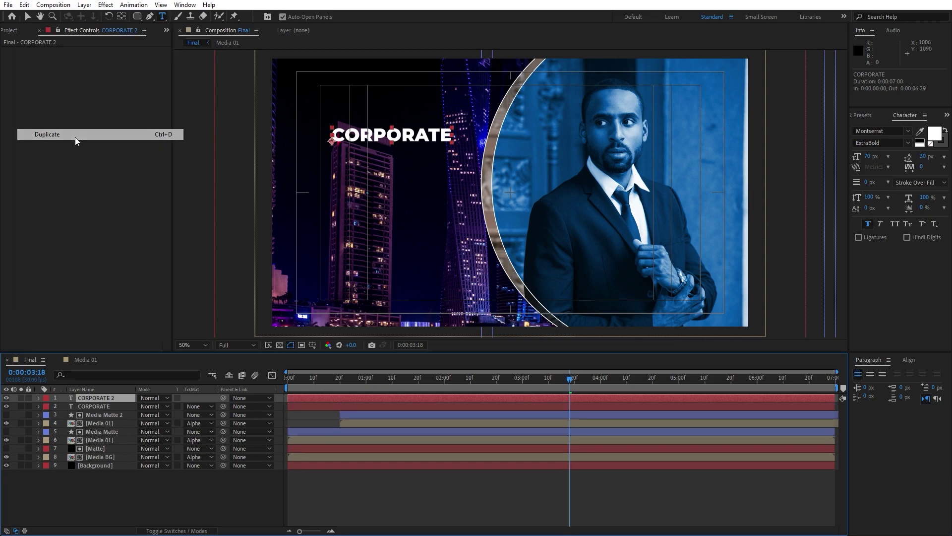
pyautogui.hotkey('shift', 'Down')
pyautogui.hotkey('shift', 'Down')
pyautogui.hotkey('shift', 'Down')
pyautogui.hotkey('shift', 'Down')
pyautogui.hotkey('shift', 'Down')
pyautogui.hotkey('shift', 'Down')
pyautogui.hotkey('shift', 'Down')
pyautogui.hotkey('shift', 'Down')
pyautogui.press('Up')
pyautogui.press('Up')
pyautogui.doubleClick(101, 397)
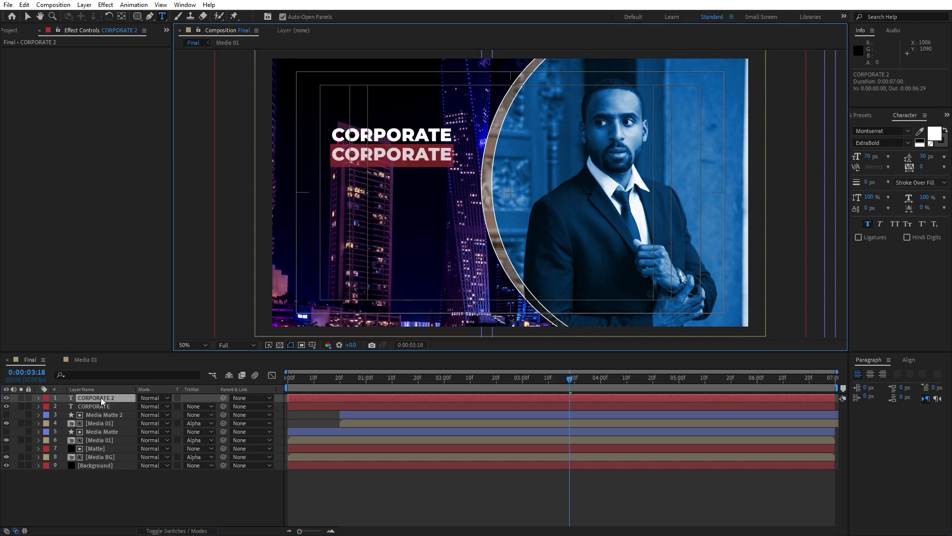
pyautogui.write('SLIDESHOW')
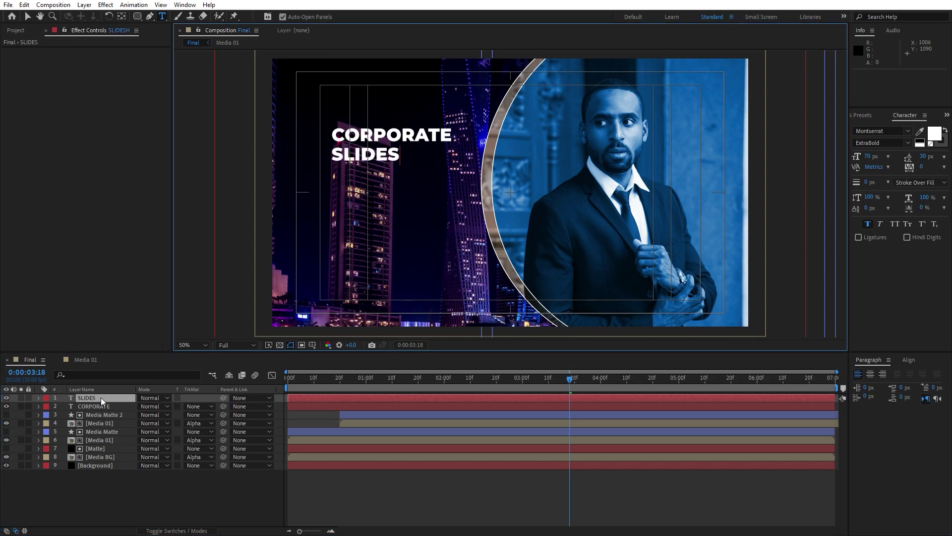
# Set the SLIDESHOW text to 35 px in Regular weight.
pyautogui.doubleClick(100, 397)
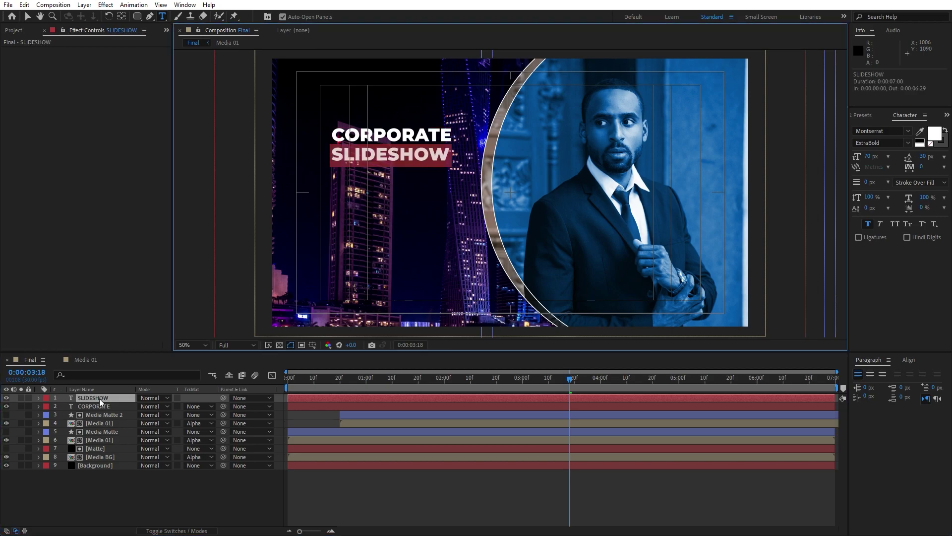
pyautogui.click(869, 157)
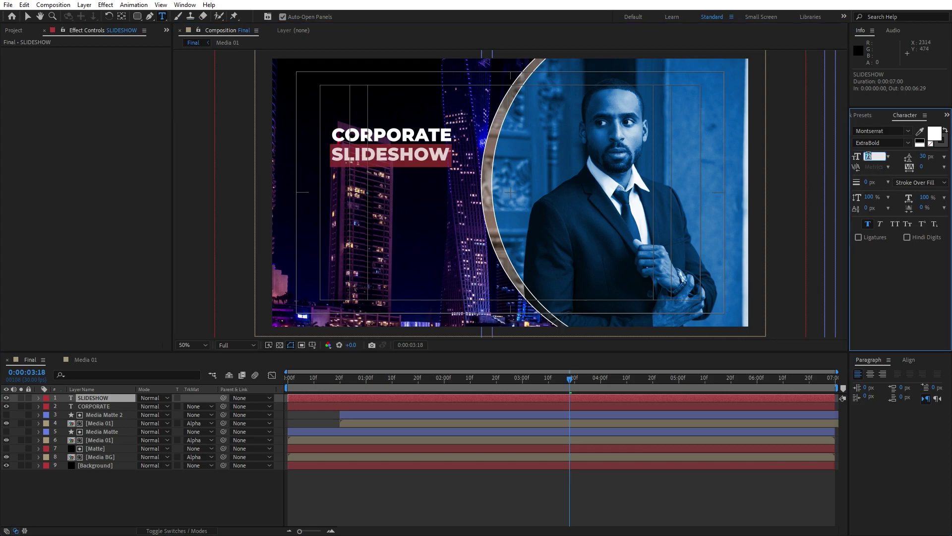
pyautogui.write('35')
pyautogui.click(881, 141)
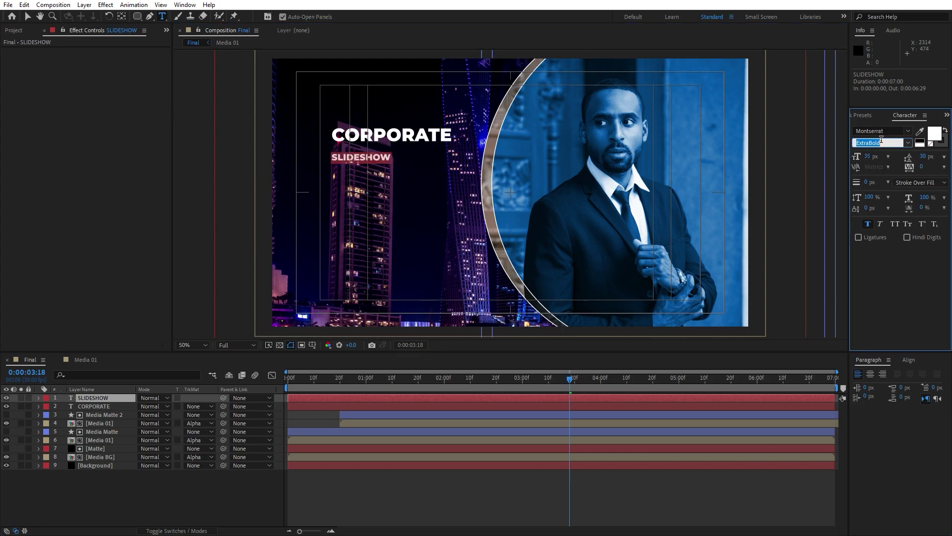
pyautogui.click(909, 144)
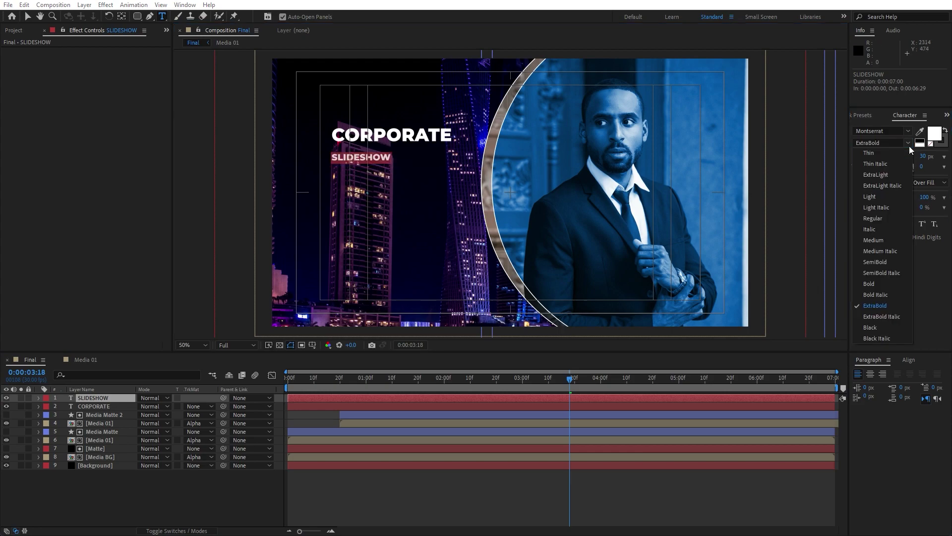
pyautogui.click(888, 216)
pyautogui.click(154, 494)
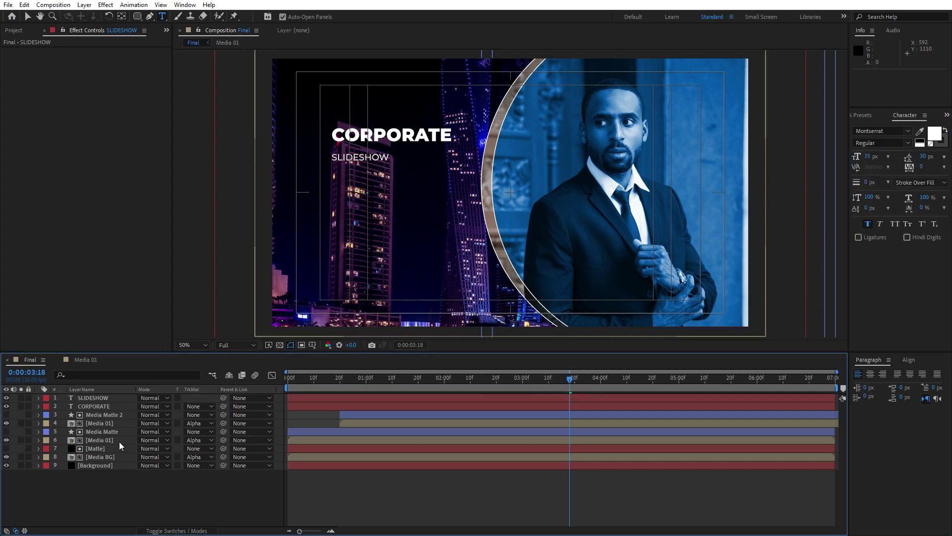
# Add a Tracking animator to SLIDESHOW with a tracking amount of 20.
pyautogui.click(38, 398)
pyautogui.click(212, 406)
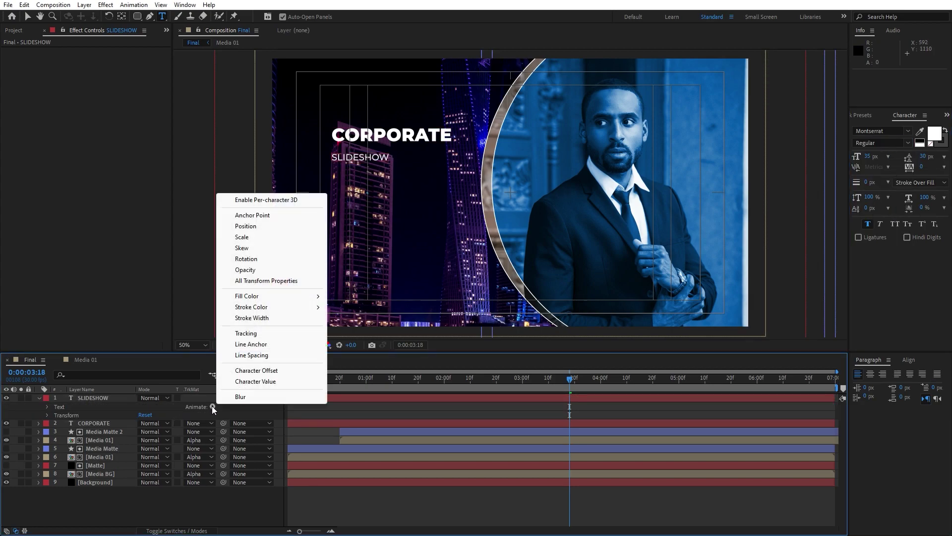
pyautogui.click(262, 338)
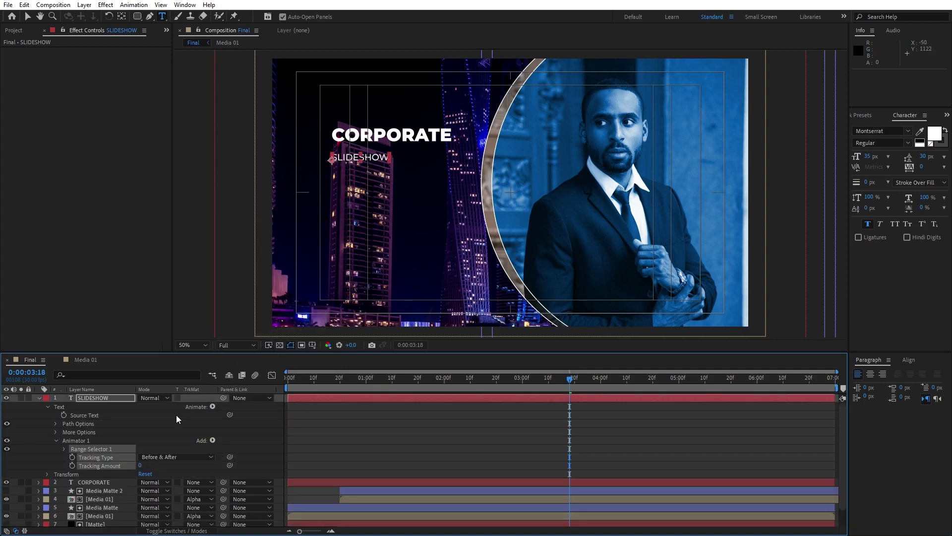
pyautogui.click(142, 465)
pyautogui.press('Return')
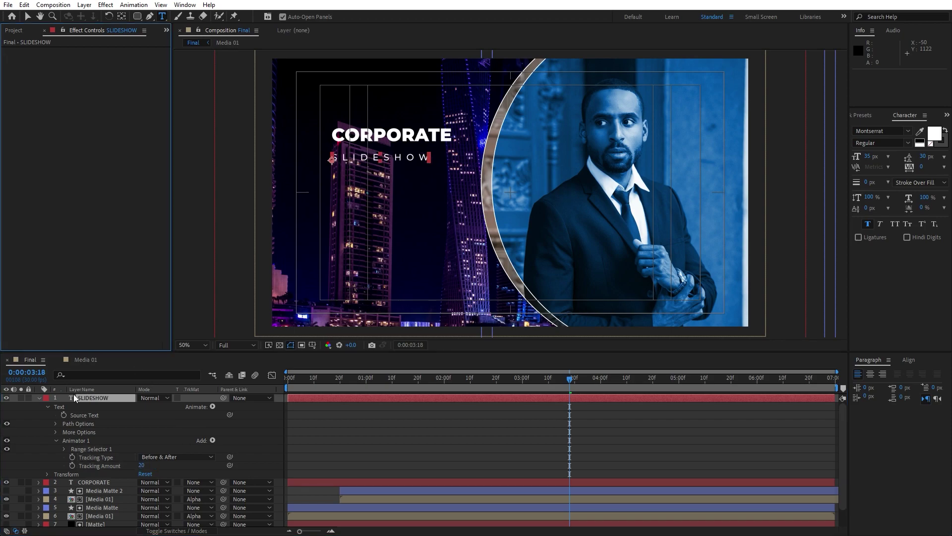
pyautogui.click(39, 398)
# Nudge SLIDESHOW so it lines up under CORPORATE.
pyautogui.hotkey('shift', 'Up')
pyautogui.hotkey('shift', 'Up')
pyautogui.hotkey('shift', 'Right')
pyautogui.hotkey('shift', 'Right')
pyautogui.hotkey('shift', 'Right')
pyautogui.hotkey('shift', 'Right')
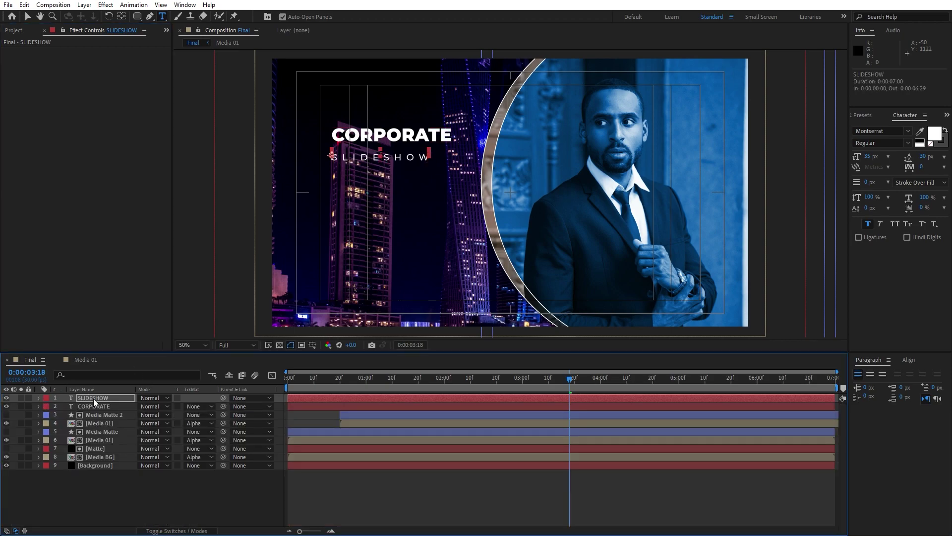
pyautogui.press('Left')
pyautogui.press('Left')
pyautogui.press('Left')
pyautogui.press('Left')
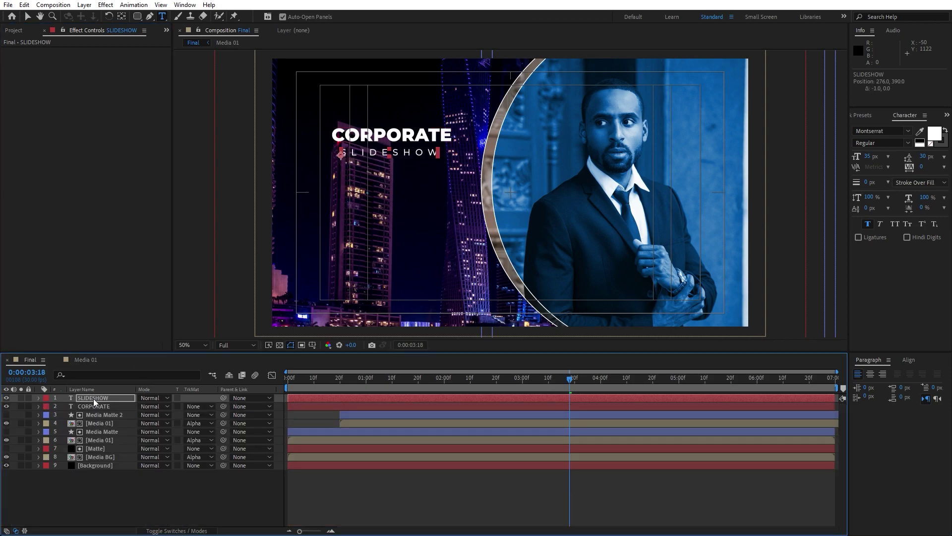
pyautogui.click(121, 481)
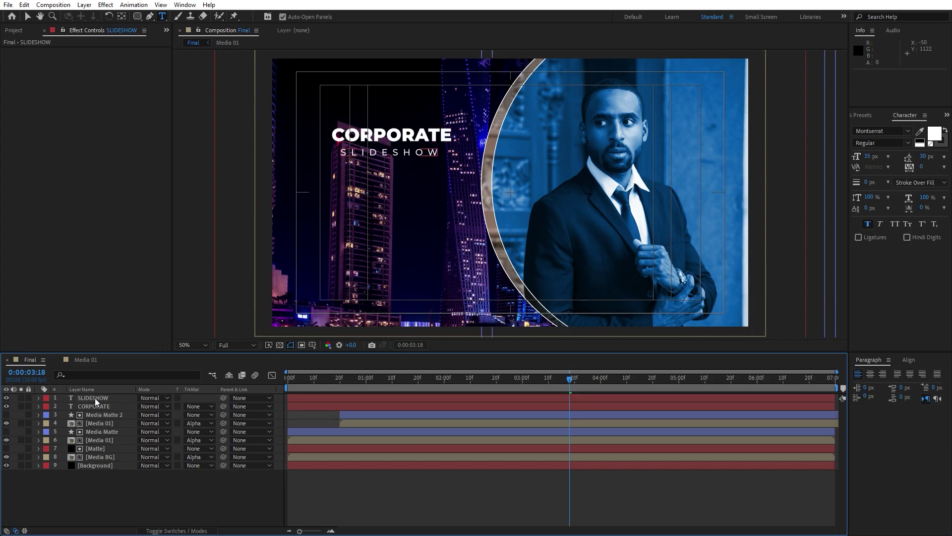
# Draw a white rectangle bar over the SLIDESHOW line.
pyautogui.click(137, 19)
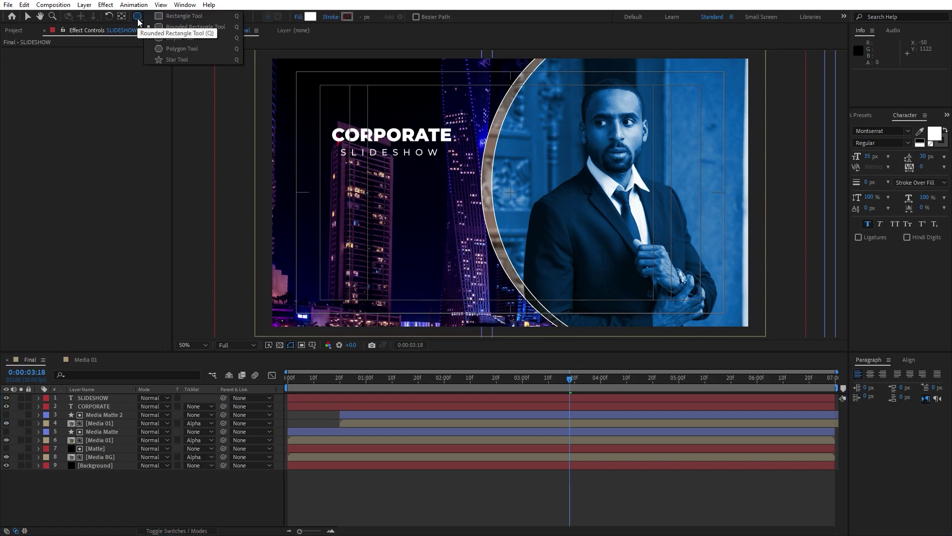
pyautogui.click(185, 27)
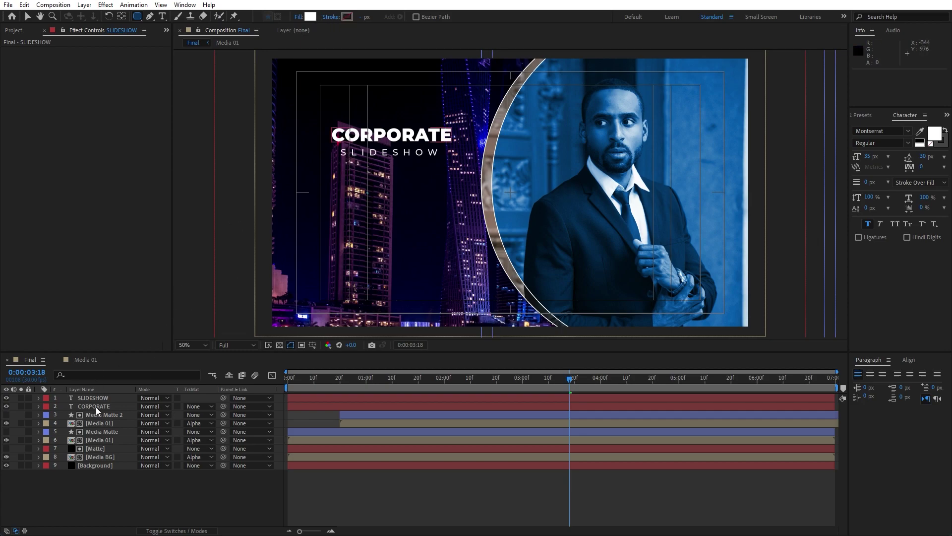
pyautogui.moveTo(332, 145)
pyautogui.mouseDown()
pyautogui.moveTo(342, 155)
pyautogui.moveTo(449, 158)
pyautogui.mouseUp()
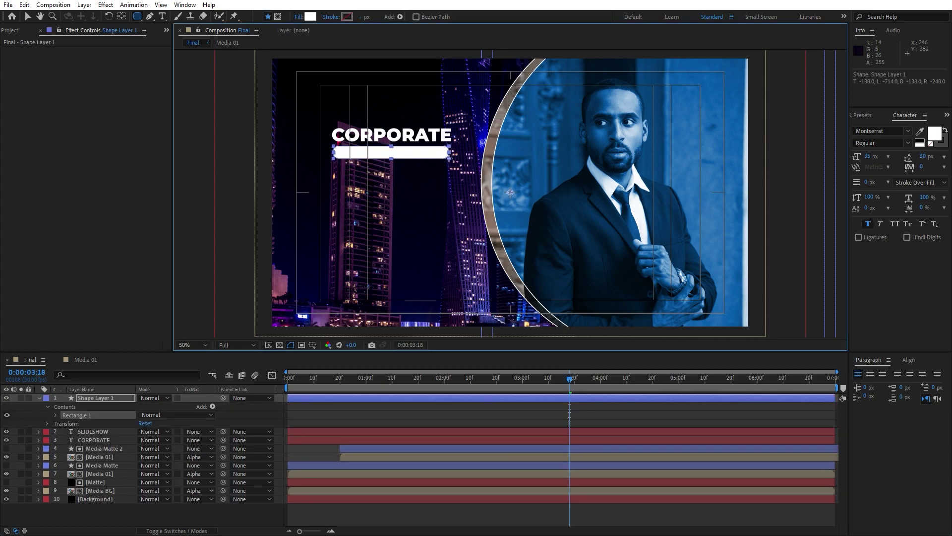
# Rename the new shape layer 'Text BG' and move SLIDESHOW above it in the timeline.
pyautogui.click(39, 398)
pyautogui.write('Text')
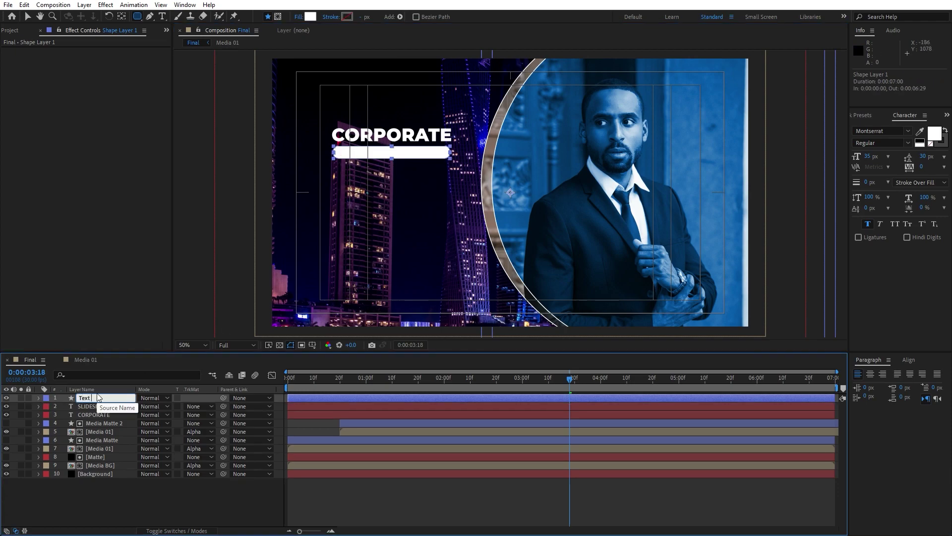
pyautogui.write(' BG')
pyautogui.click(117, 502)
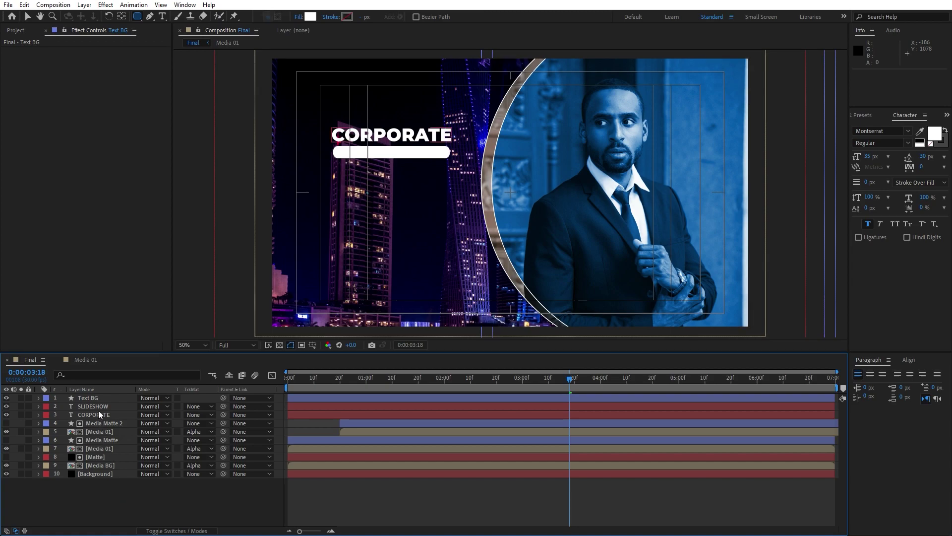
pyautogui.click(96, 405)
pyautogui.moveTo(89, 406); pyautogui.dragTo(109, 393)
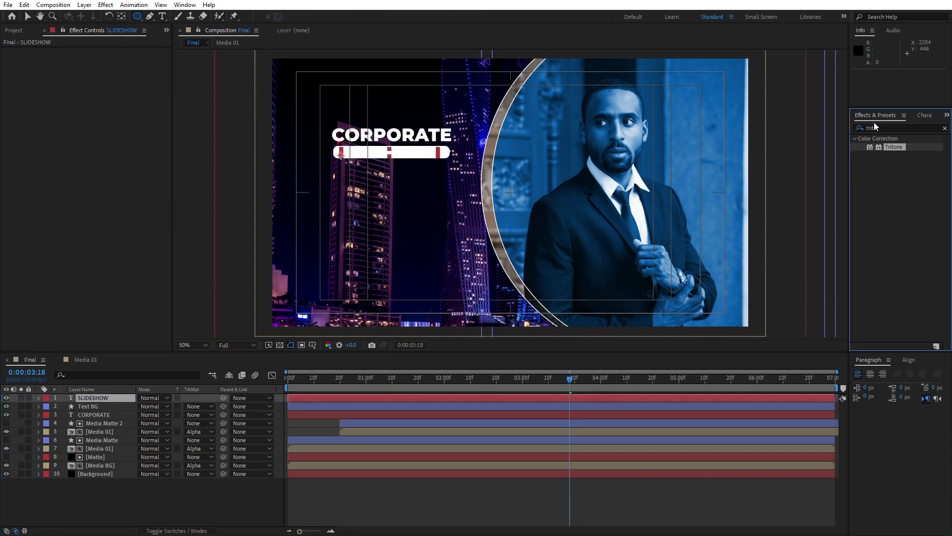
# Apply a Fill effect to SLIDESHOW and set its colour to blue 0036D1.
pyautogui.click(875, 127)
pyautogui.write('fill')
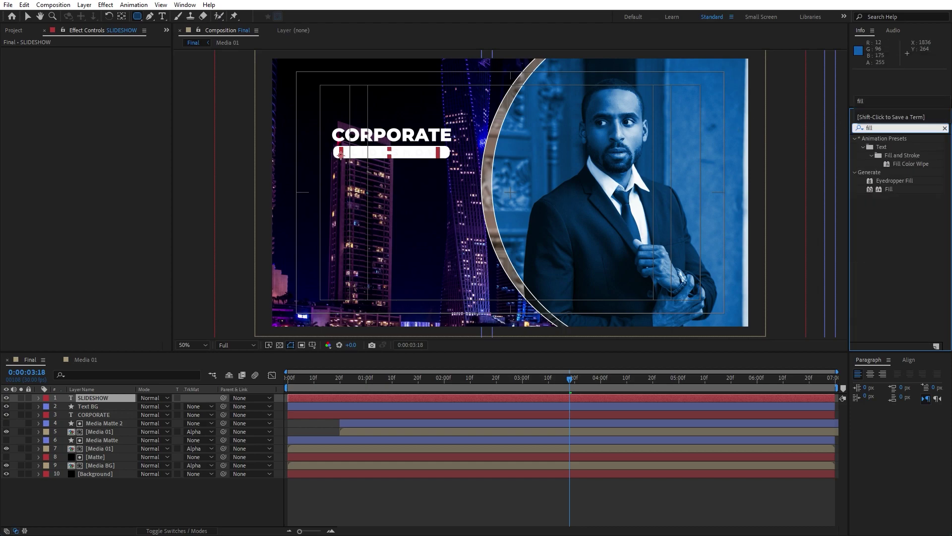
pyautogui.moveTo(889, 189); pyautogui.dragTo(95, 401)
pyautogui.click(95, 401)
pyautogui.press('v')
pyautogui.click(99, 77)
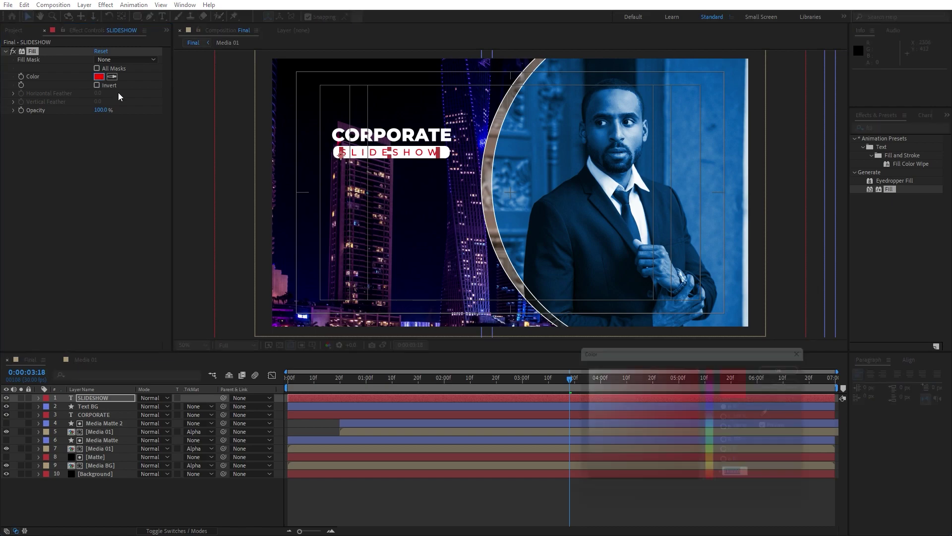
pyautogui.moveTo(717, 415)
pyautogui.mouseDown()
pyautogui.moveTo(703, 370)
pyautogui.moveTo(703, 390)
pyautogui.moveTo(719, 398)
pyautogui.moveTo(721, 386)
pyautogui.mouseUp()
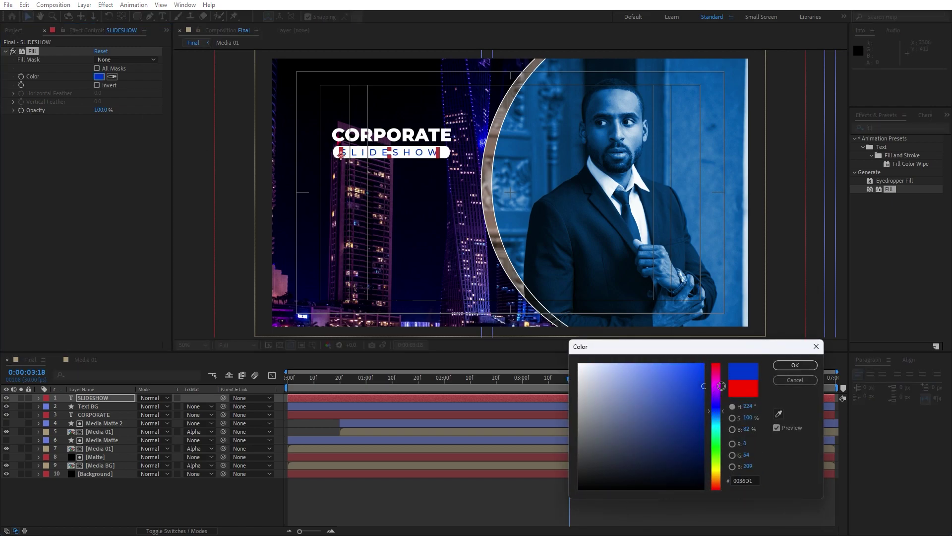
pyautogui.click(795, 366)
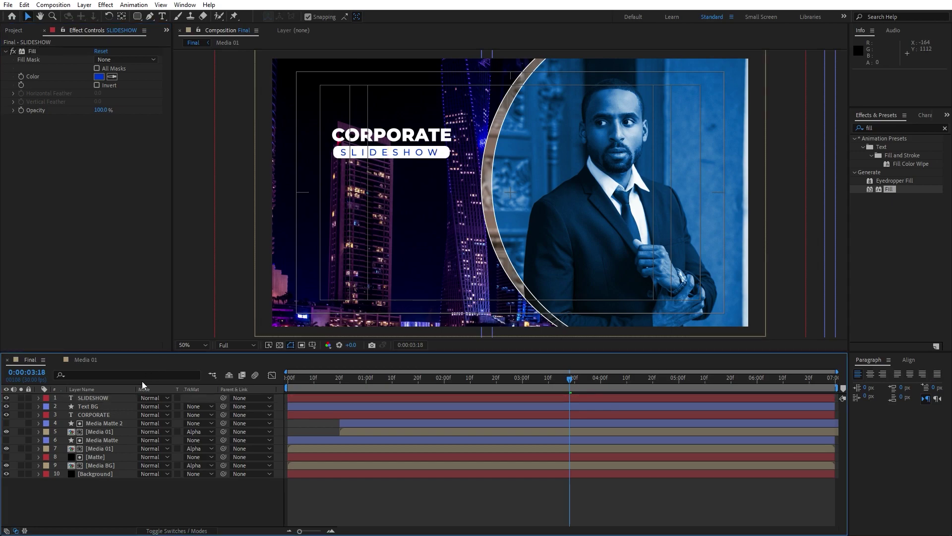
# Nudge the SLIDESHOW text slightly right with the arrow keys.
pyautogui.click(96, 398)
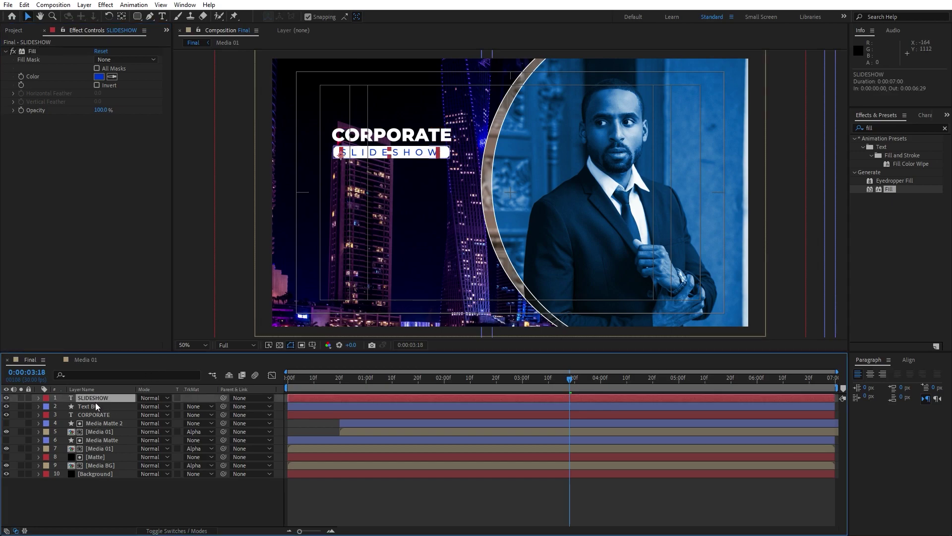
pyautogui.press('Right')
pyautogui.press('Right')
pyautogui.press('Right')
pyautogui.press('Right')
pyautogui.press('Right')
pyautogui.press('Right')
pyautogui.press('Right')
pyautogui.press('Right')
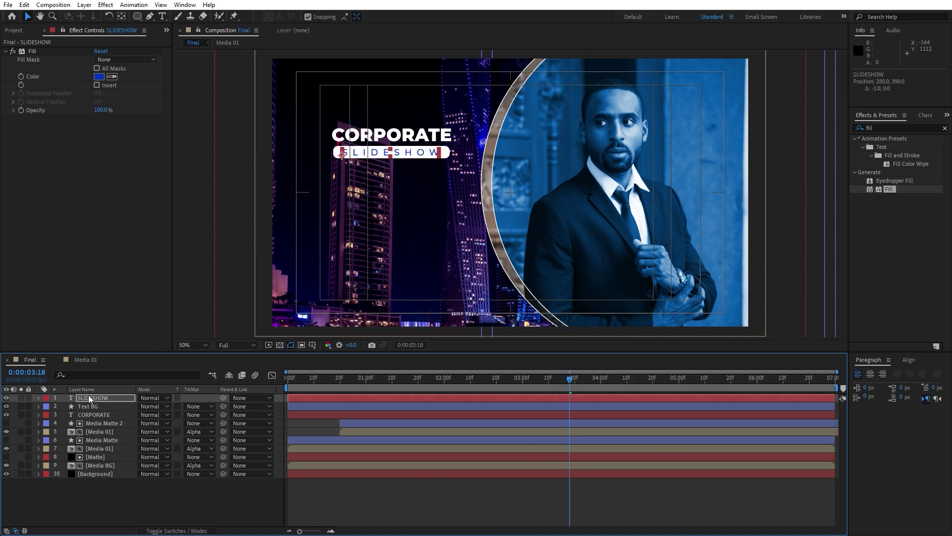
pyautogui.press('Right')
pyautogui.press('Right')
pyautogui.press('Right')
pyautogui.press('Right')
pyautogui.press('Left')
pyautogui.press('Left')
pyautogui.click(106, 492)
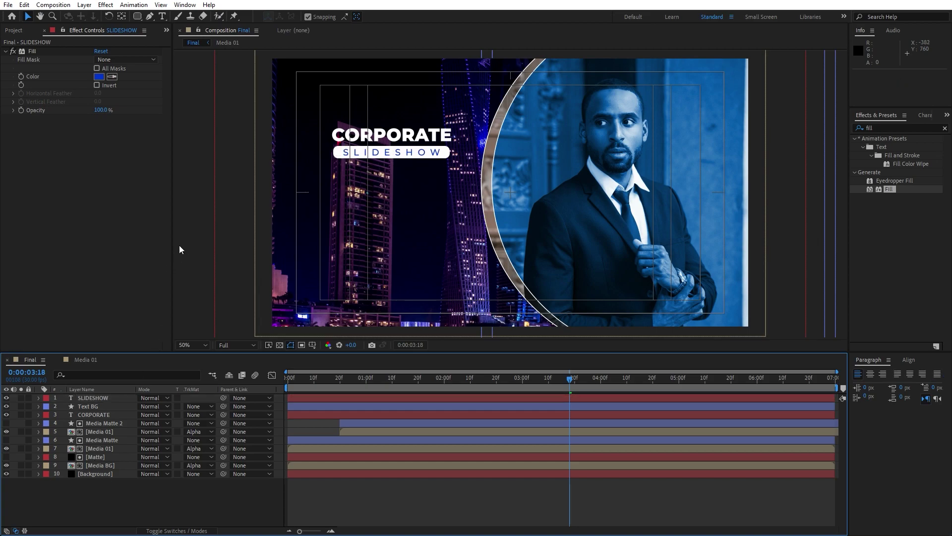
# Draw a paragraph text box below the title and paste the Lorem ipsum text into it.
pyautogui.click(162, 16)
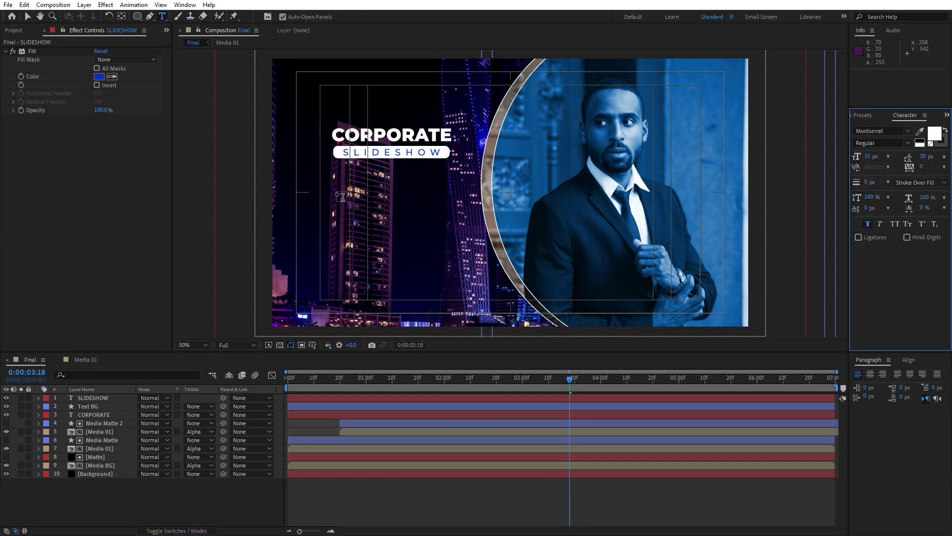
pyautogui.moveTo(323, 176); pyautogui.dragTo(470, 313)
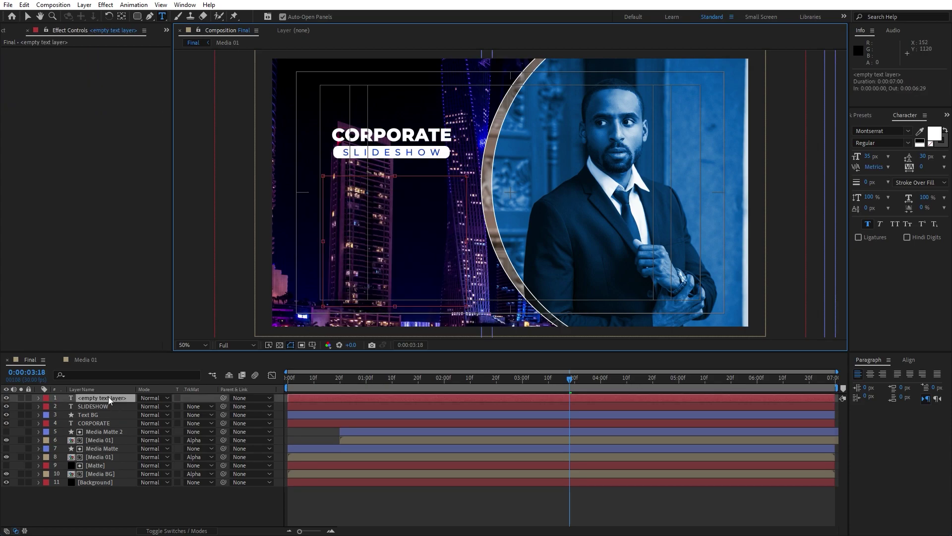
pyautogui.hotkey('ctrl', 'v')
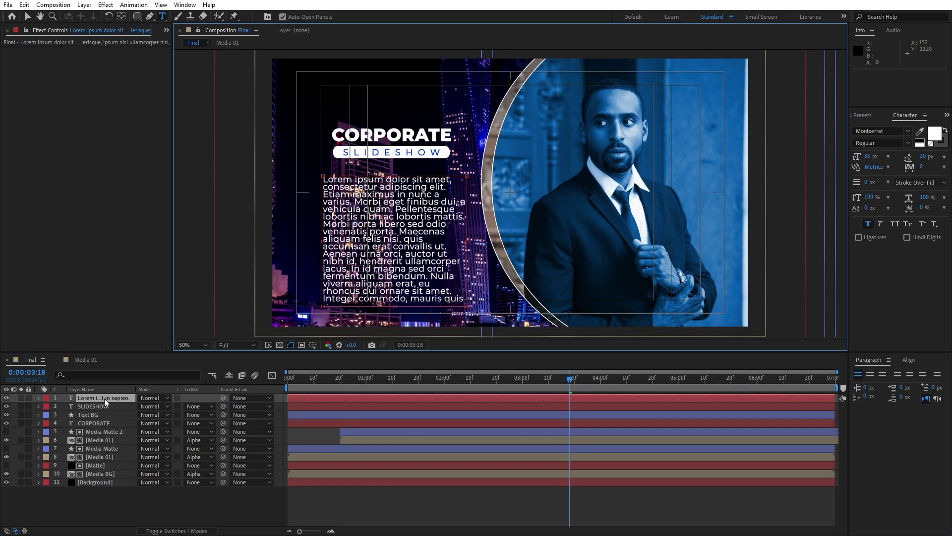
# Set the paragraph to 20 px font size with 20 px line spacing.
pyautogui.doubleClick(104, 398)
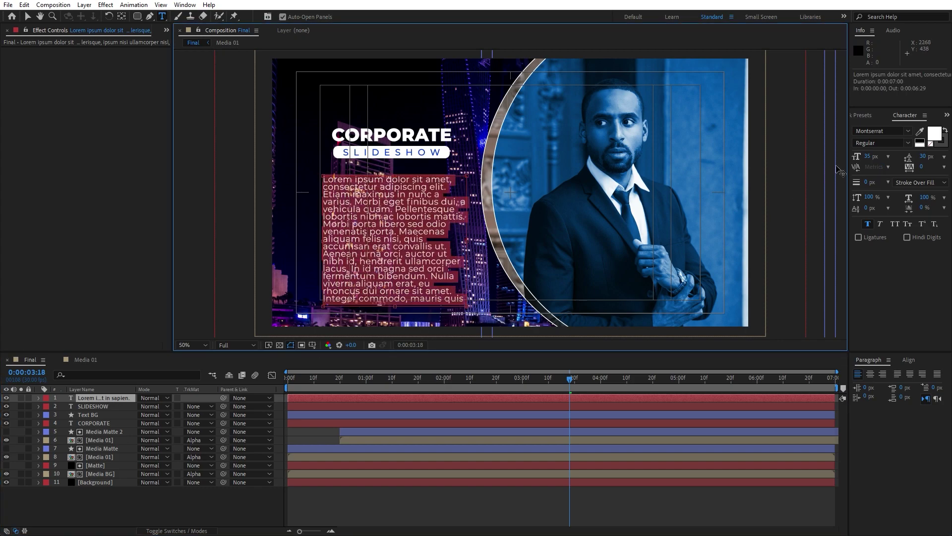
pyautogui.click(872, 156)
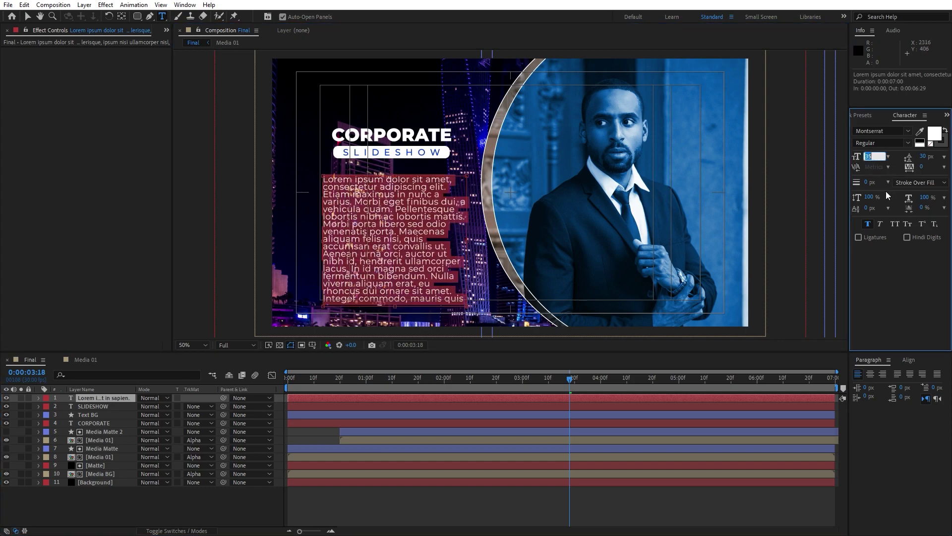
pyautogui.write('20')
pyautogui.press('Return')
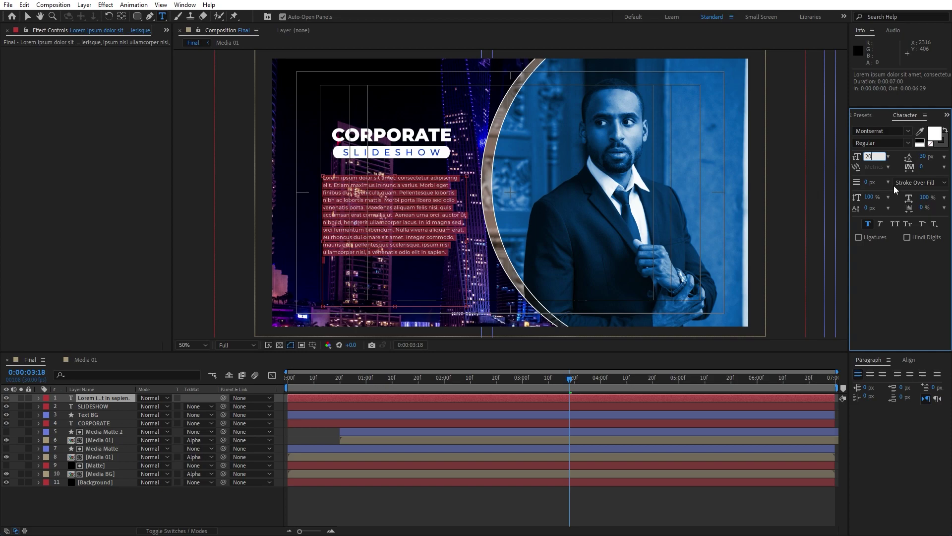
pyautogui.moveTo(928, 158); pyautogui.dragTo(931, 157)
pyautogui.click(924, 156)
pyautogui.write('20')
pyautogui.press('Return')
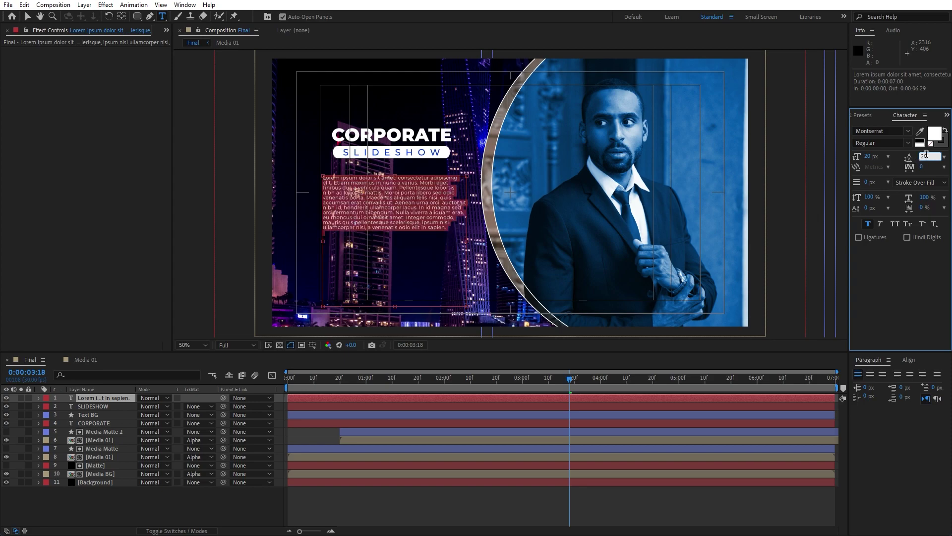
# Set the paragraph leading to 30 px and shift the paragraph slightly left.
pyautogui.write('30')
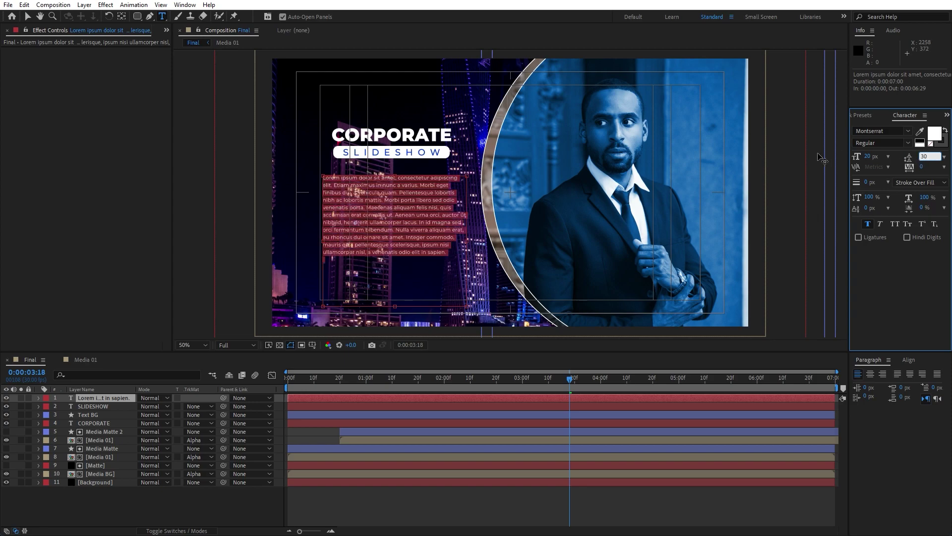
pyautogui.click(82, 505)
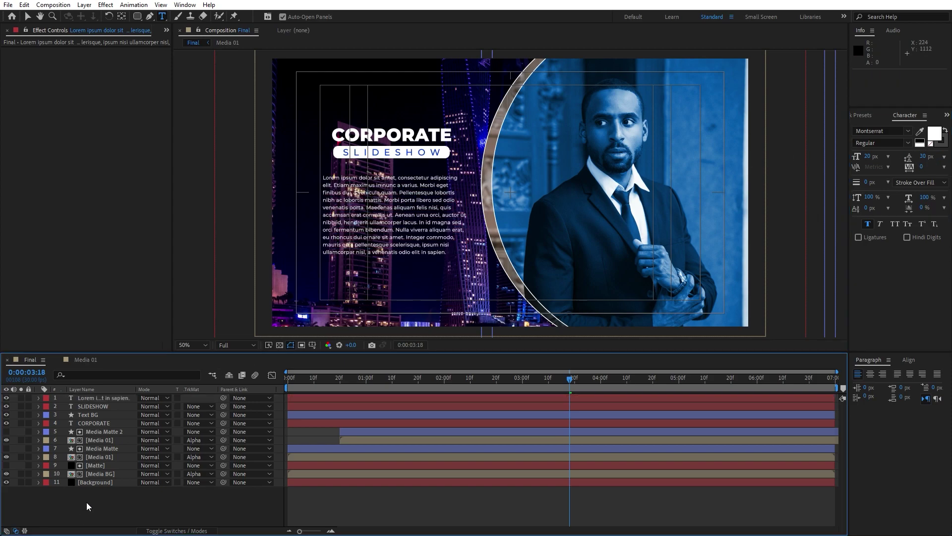
pyautogui.click(97, 398)
pyautogui.hotkey('shift', 'Left')
pyautogui.press('Left')
pyautogui.press('Left')
pyautogui.press('Left')
pyautogui.press('Left')
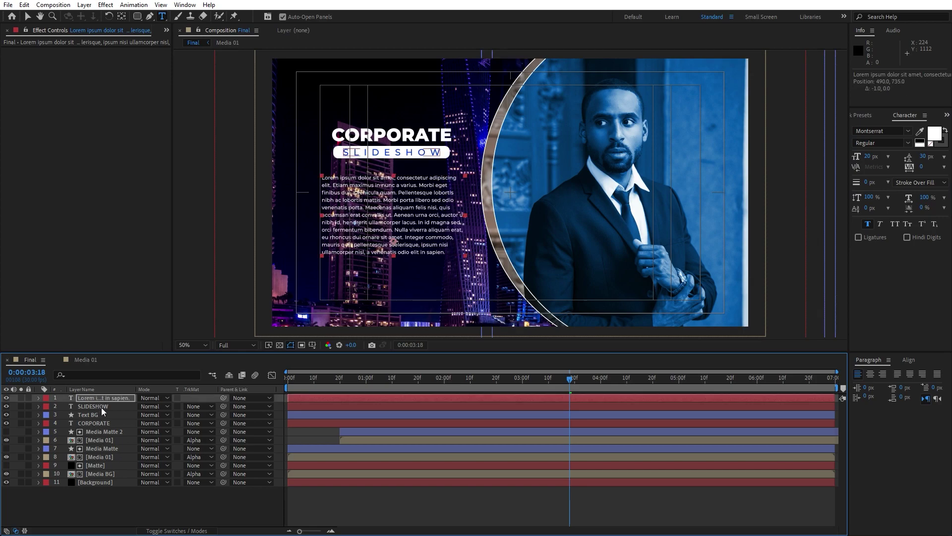
# Shift SLIDESHOW, Text BG and CORPORATE left together to line up with the paragraph.
pyautogui.click(102, 407)
pyautogui.keyDown('shift'); pyautogui.click(99, 420); pyautogui.keyUp('shift')
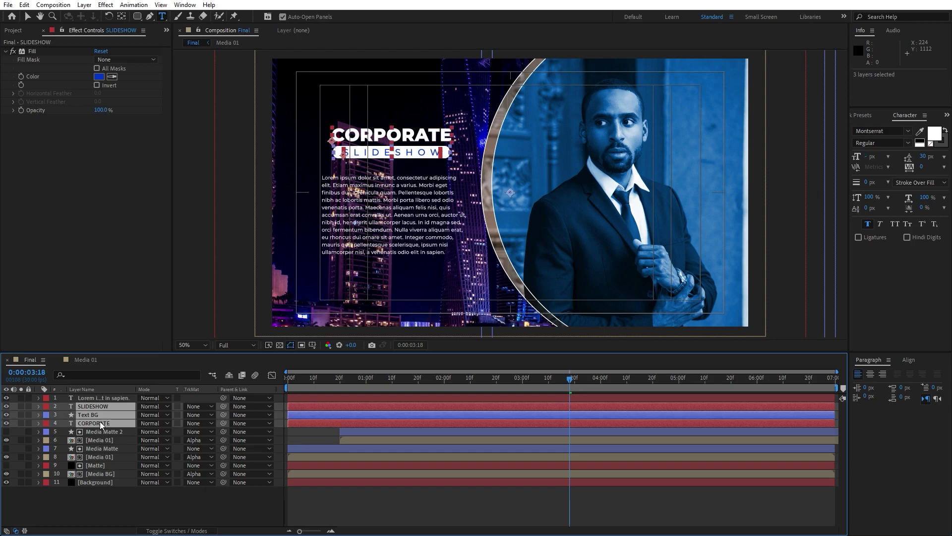
pyautogui.hotkey('shift', 'Left')
pyautogui.hotkey('shift', 'Down')
pyautogui.hotkey('shift', 'Down')
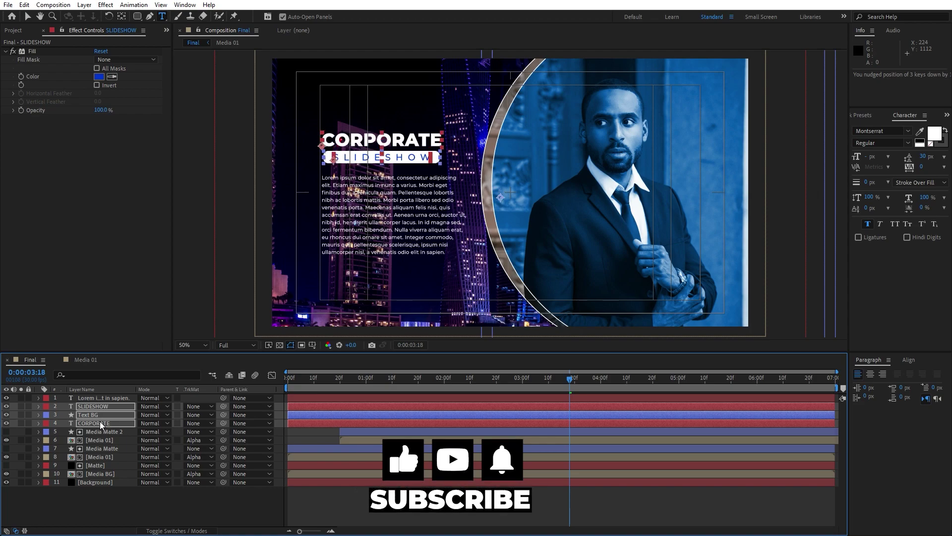
pyautogui.hotkey('shift', 'Up')
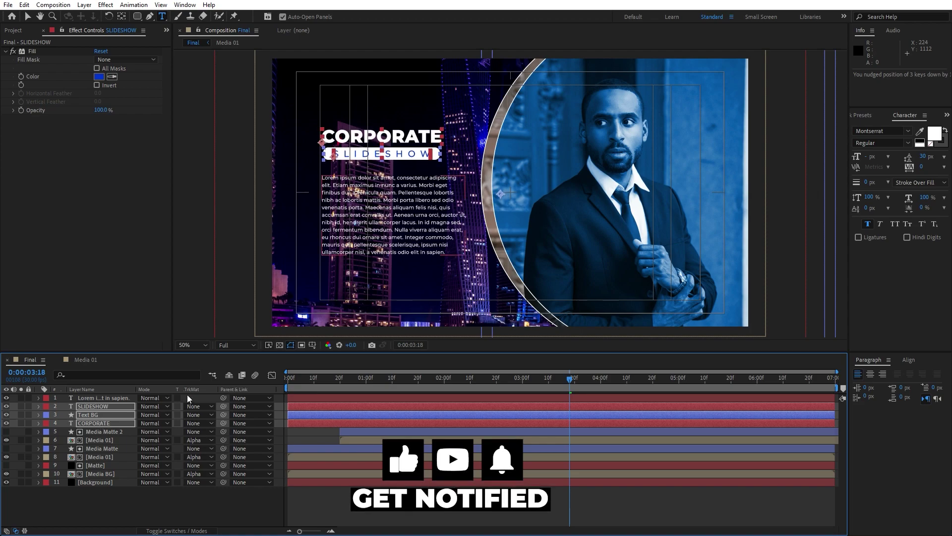
pyautogui.click(101, 423)
pyautogui.moveTo(415, 382); pyautogui.dragTo(367, 376)
pyautogui.hotkey('ctrl', '5')
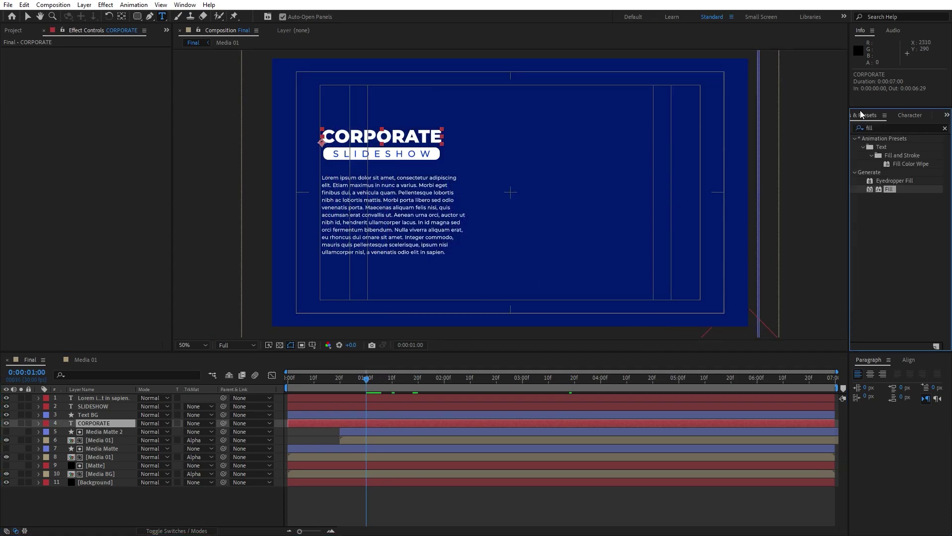
# Apply the Typewriter preset to CORPORATE at 0:00:01:00 and scrub its typing animation.
pyautogui.write('type')
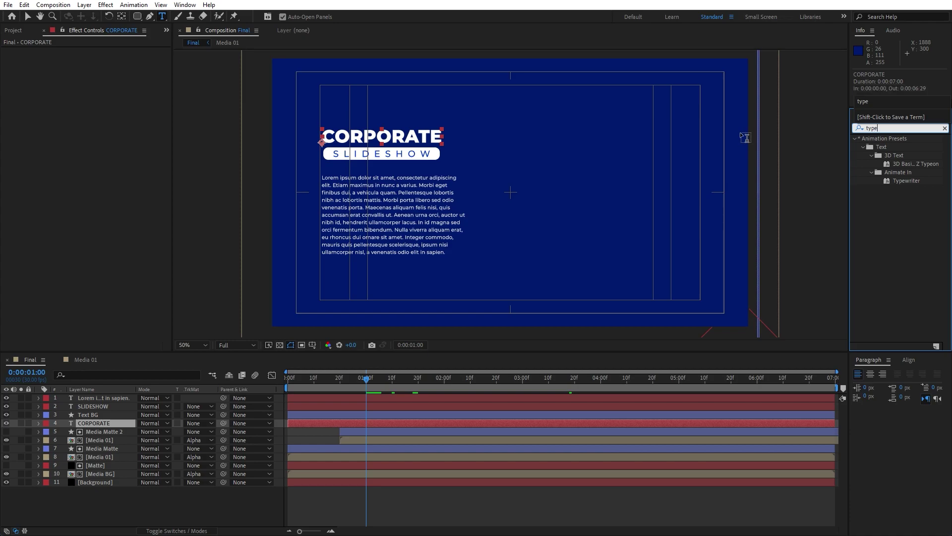
pyautogui.moveTo(902, 180); pyautogui.dragTo(99, 423)
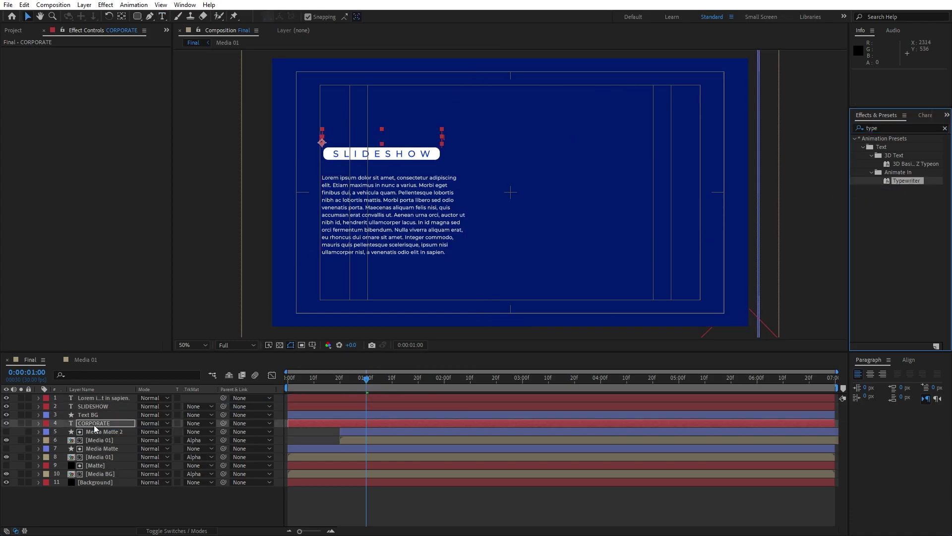
pyautogui.press('u')
pyautogui.moveTo(374, 384); pyautogui.dragTo(533, 388)
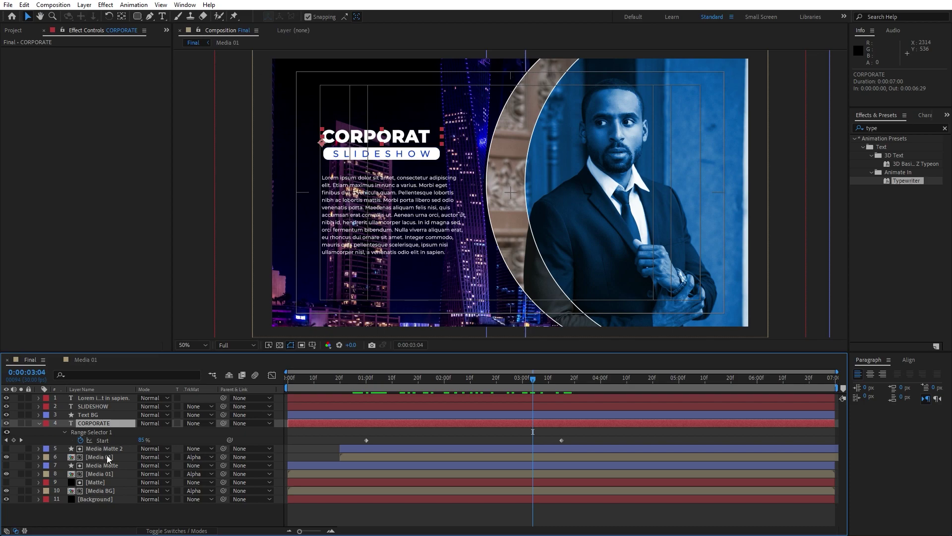
# Apply Typewriter to the Lorem ipsum paragraph and preview both typing animations.
pyautogui.click(97, 399)
pyautogui.moveTo(495, 377); pyautogui.dragTo(366, 379)
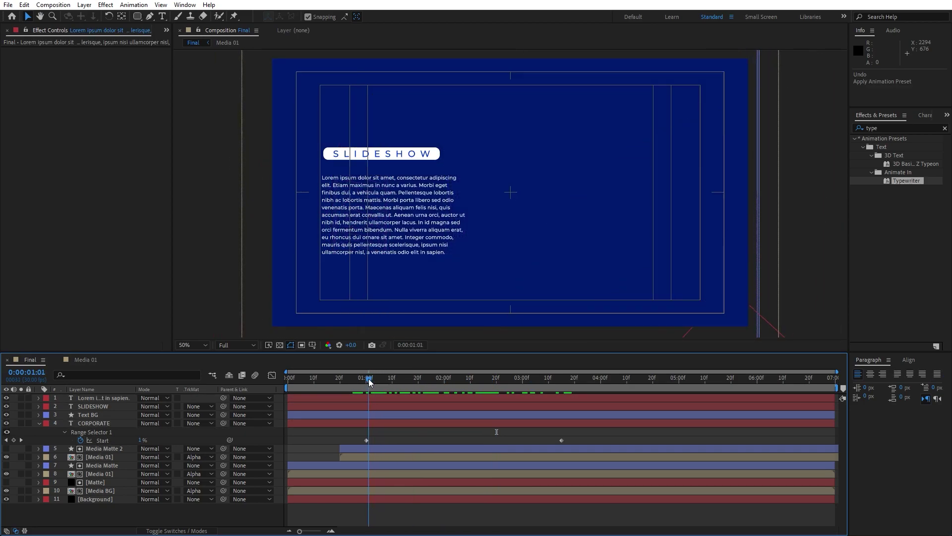
pyautogui.doubleClick(900, 180)
pyautogui.press('v')
pyautogui.press('space')
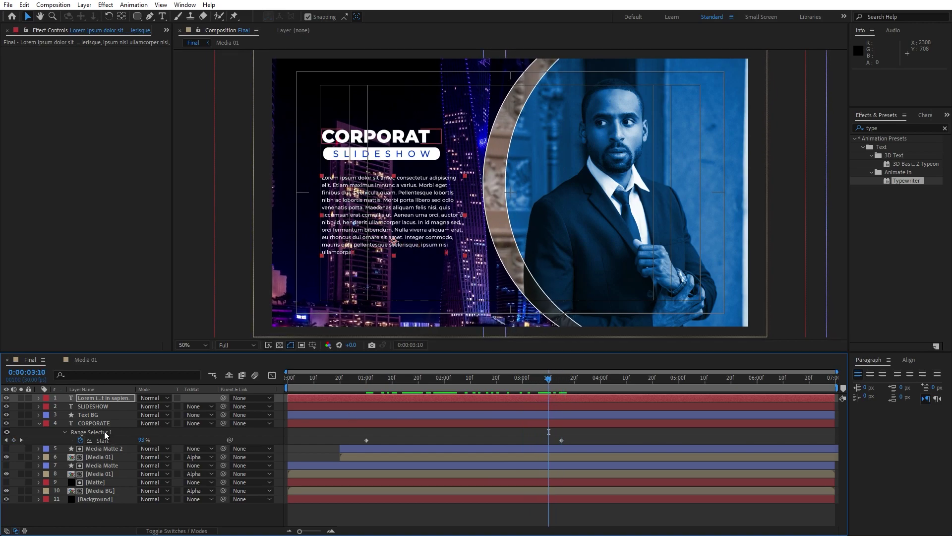
pyautogui.click(40, 423)
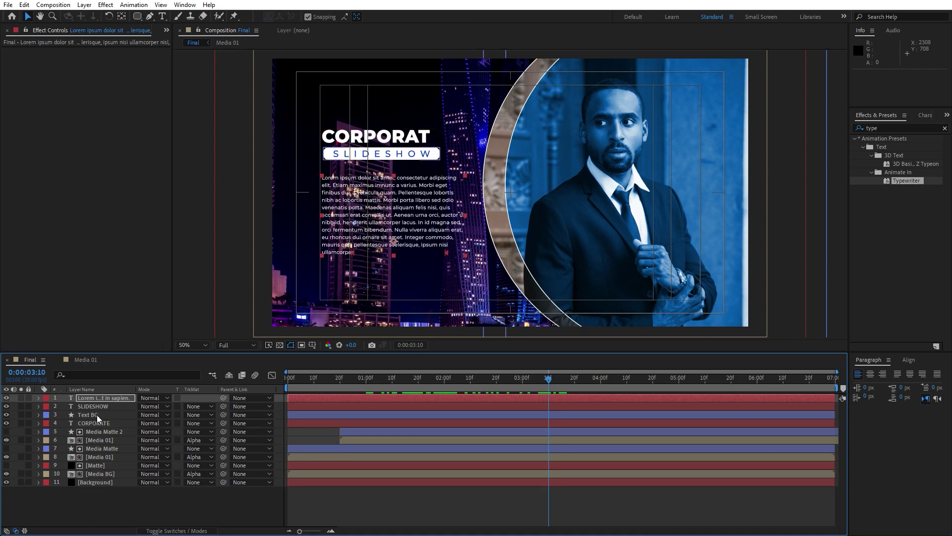
pyautogui.click(97, 415)
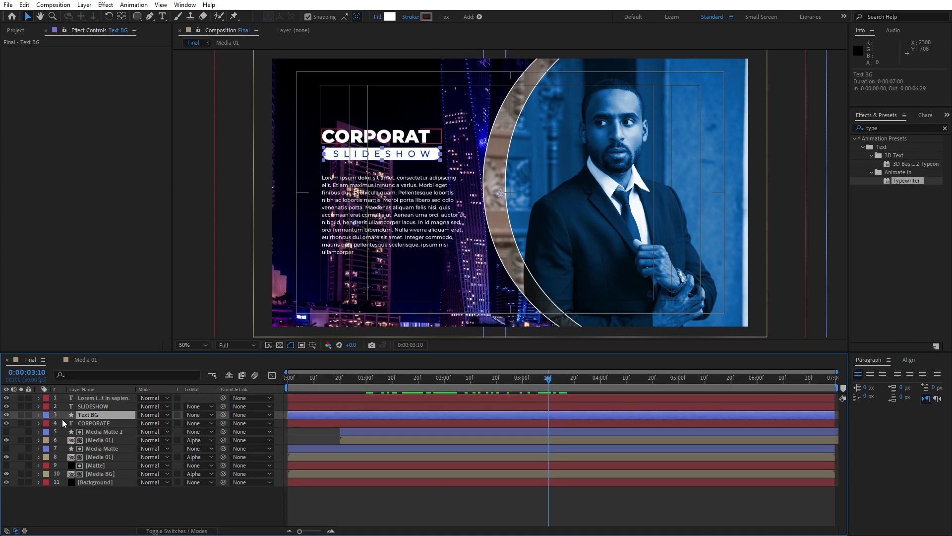
# Move Text BG's anchor point to the bar's left edge and reveal its Scale.
pyautogui.click(122, 17)
pyautogui.moveTo(501, 193); pyautogui.dragTo(323, 154)
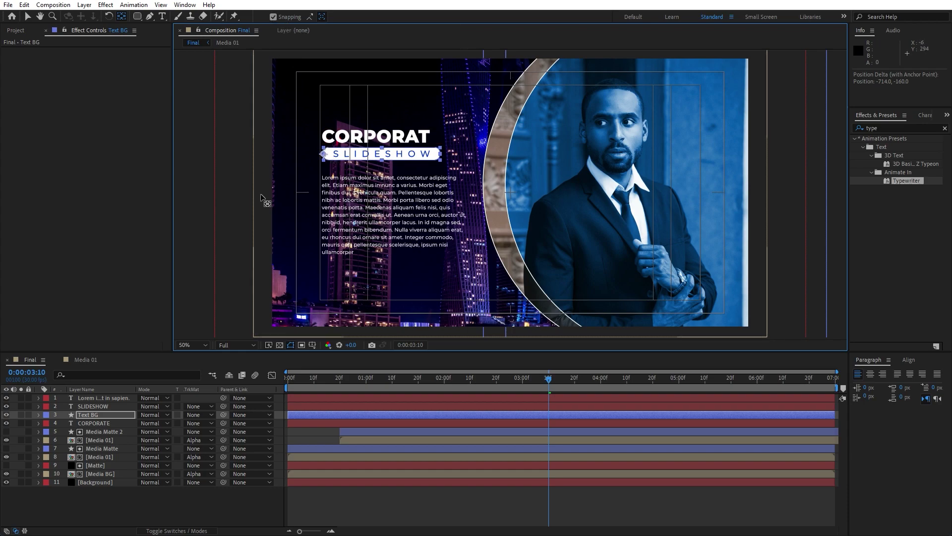
pyautogui.click(85, 415)
pyautogui.press('s')
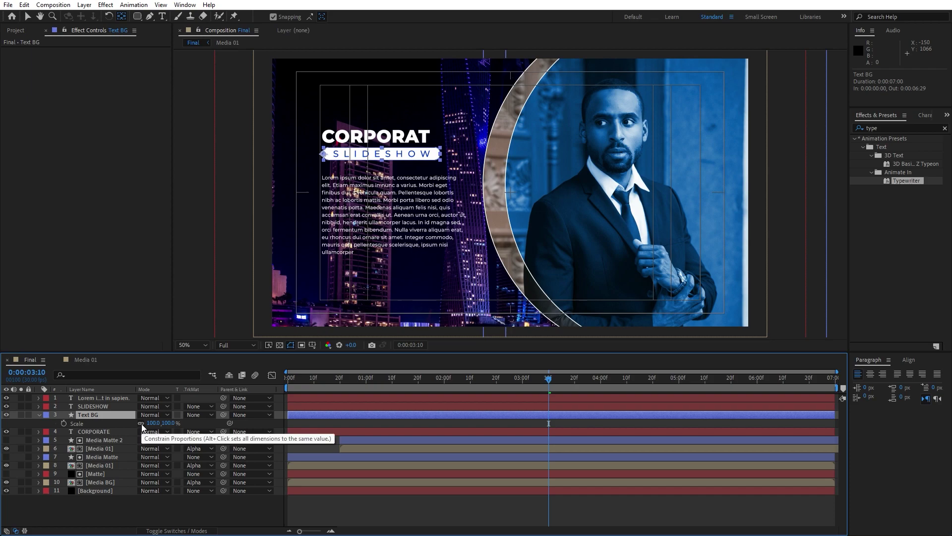
# Keyframe Text BG's horizontal scale from 0 at 0:00:00:15 to 100 at 0:00:03:00.
pyautogui.moveTo(469, 380); pyautogui.dragTo(367, 379)
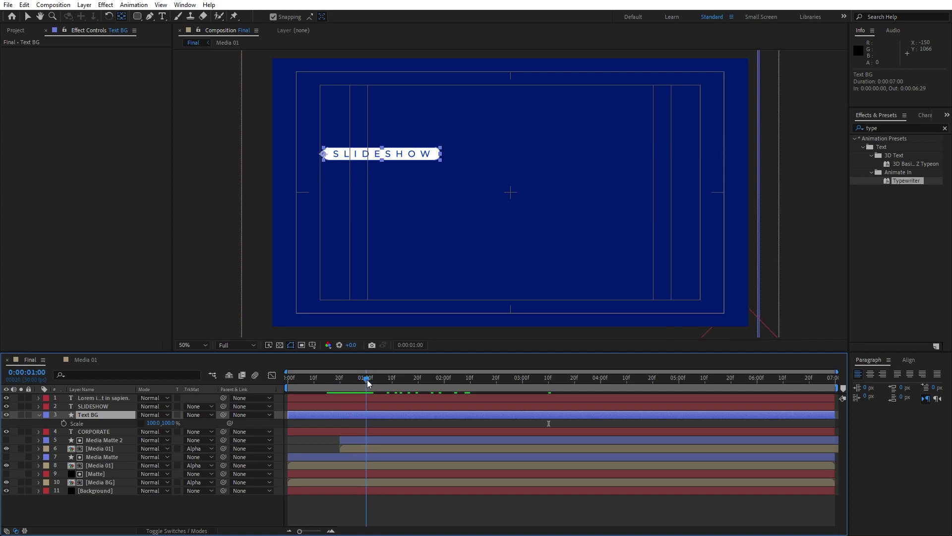
pyautogui.click(65, 423)
pyautogui.click(150, 423)
pyautogui.write('0')
pyautogui.press('Return')
pyautogui.press('space')
pyautogui.moveTo(440, 384); pyautogui.dragTo(523, 384)
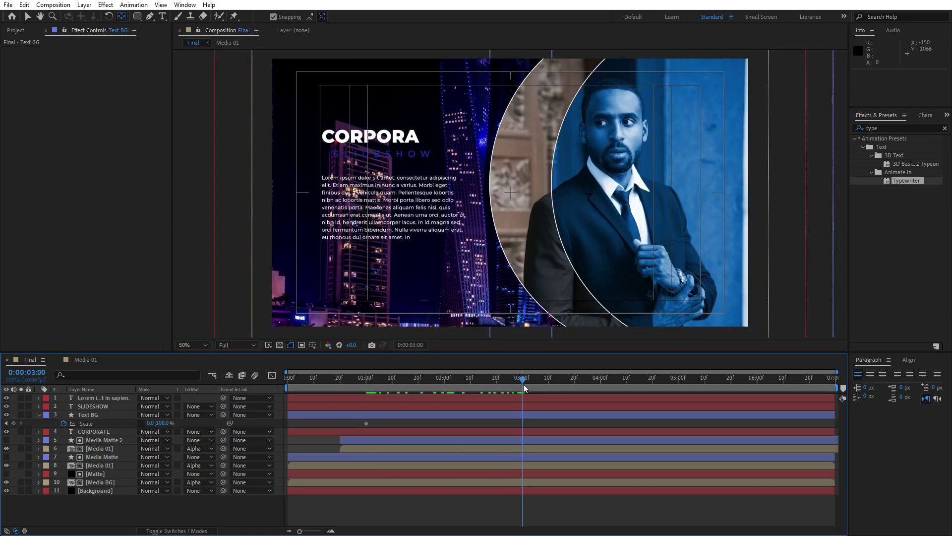
pyautogui.click(151, 423)
pyautogui.write('100')
pyautogui.press('Return')
# Ease both scale keyframes on the Graph Editor speed curve and preview the stretch.
pyautogui.moveTo(540, 427); pyautogui.dragTo(293, 428)
pyautogui.click(272, 374)
pyautogui.moveTo(498, 505); pyautogui.dragTo(388, 505)
pyautogui.press('space')
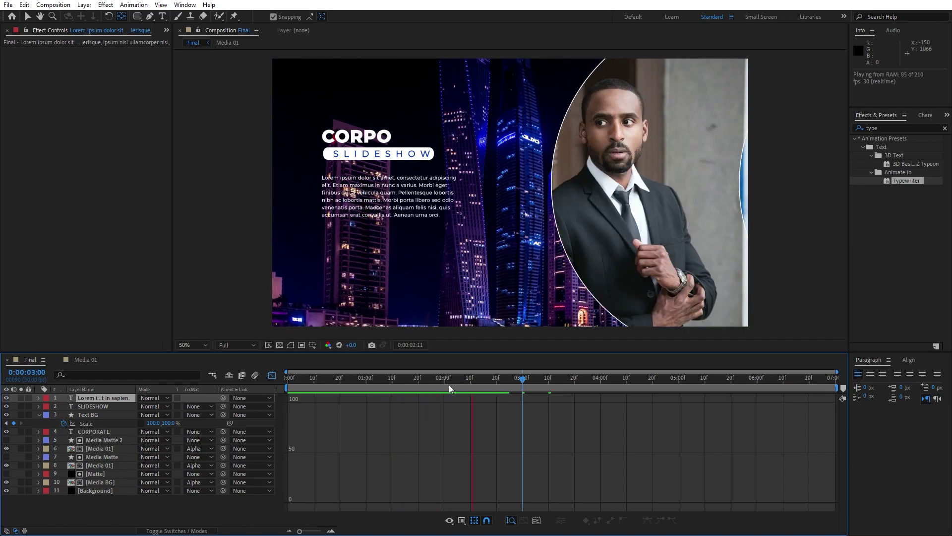
pyautogui.press('space')
pyautogui.click(39, 414)
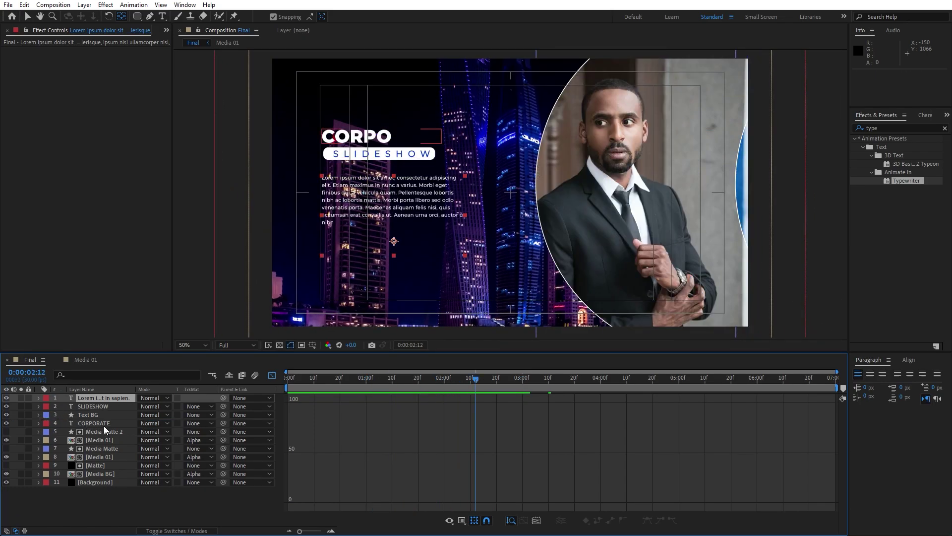
pyautogui.click(99, 406)
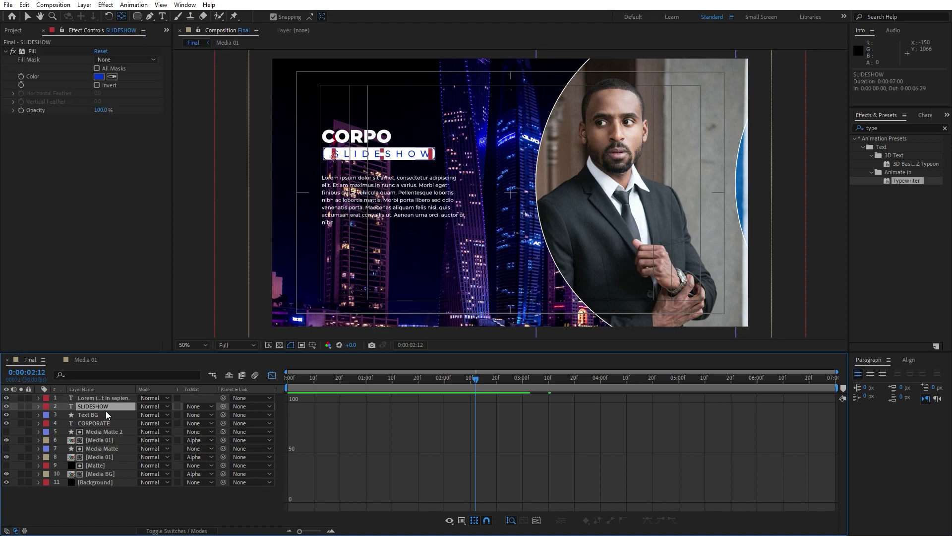
pyautogui.click(127, 414)
pyautogui.click(272, 375)
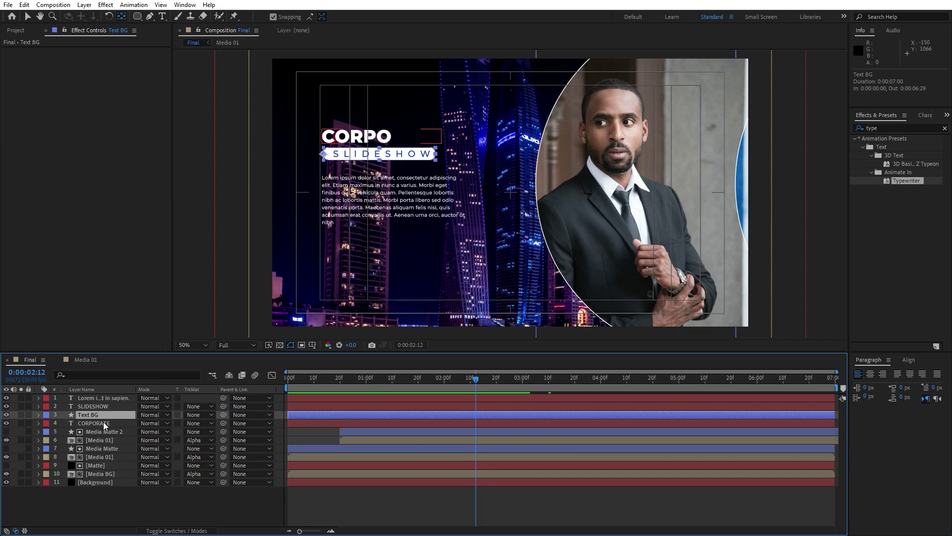
# Duplicate Text BG, move the copy above SLIDESHOW and rename it Matte.
pyautogui.hotkey('ctrl', 'd')
pyautogui.moveTo(99, 411); pyautogui.dragTo(106, 404)
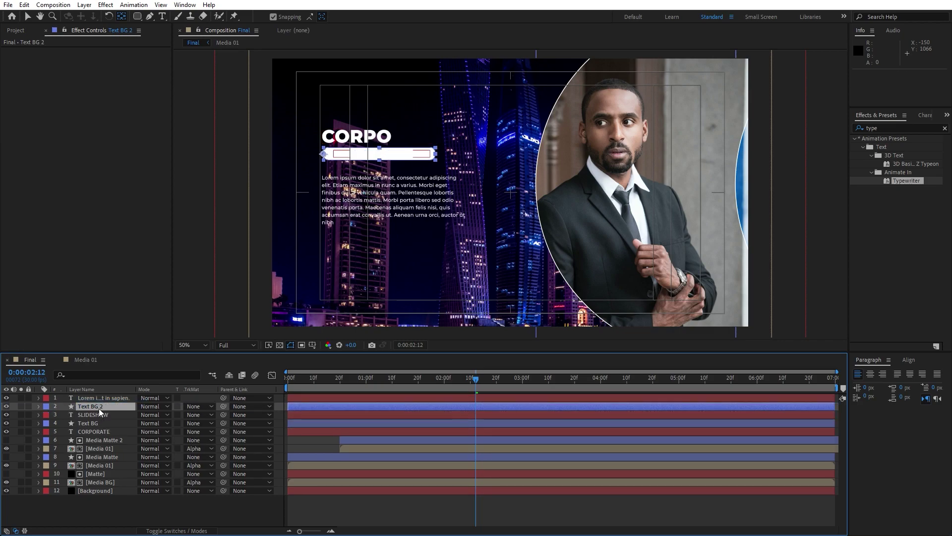
pyautogui.press('Return')
pyautogui.write('ma')
pyautogui.click(96, 416)
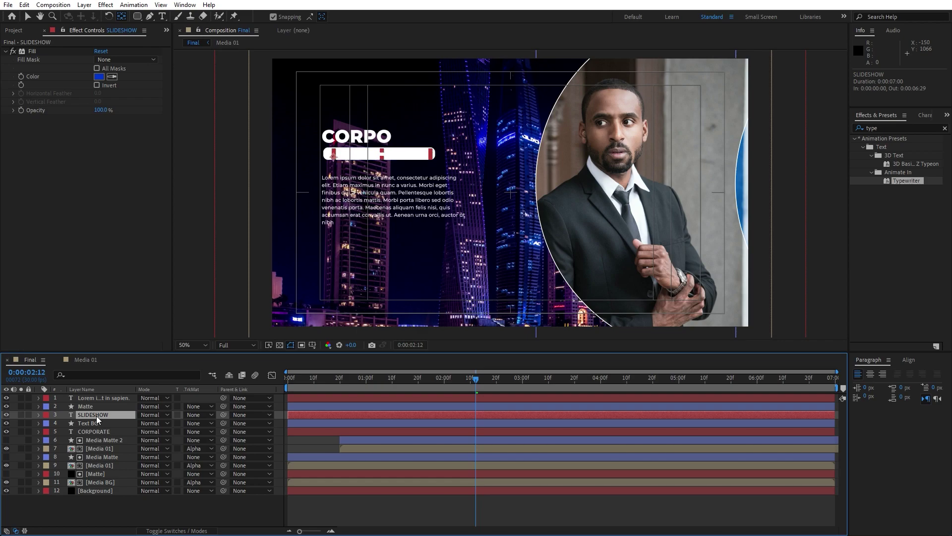
# Set SLIDESHOW's track matte to Alpha Matte 'Matte' and preview the text reveal.
pyautogui.click(196, 416)
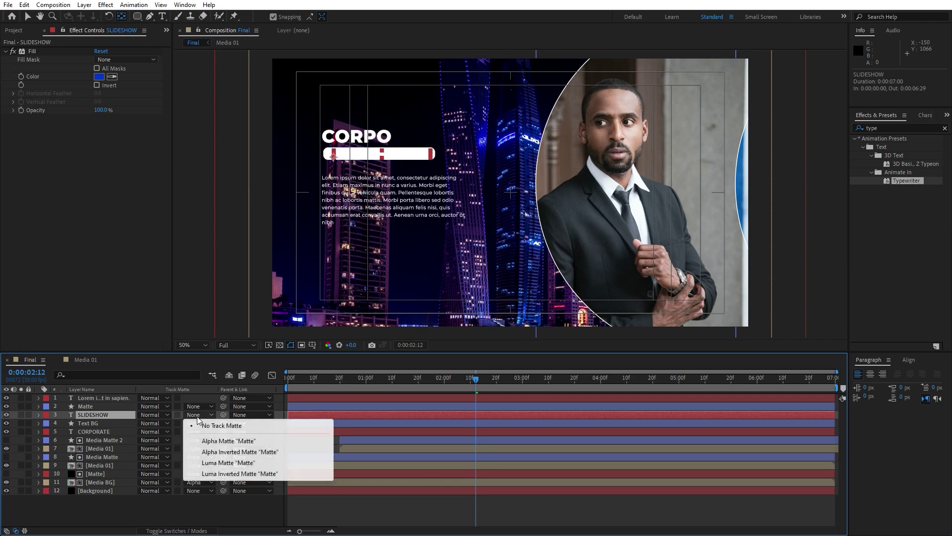
pyautogui.click(223, 441)
pyautogui.click(197, 504)
pyautogui.press('space')
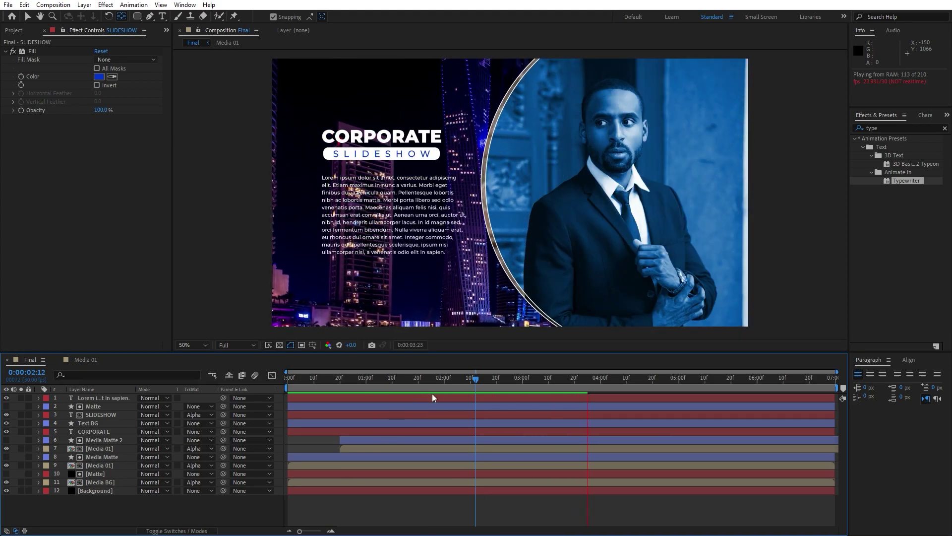
pyautogui.click(464, 381)
pyautogui.click(499, 386)
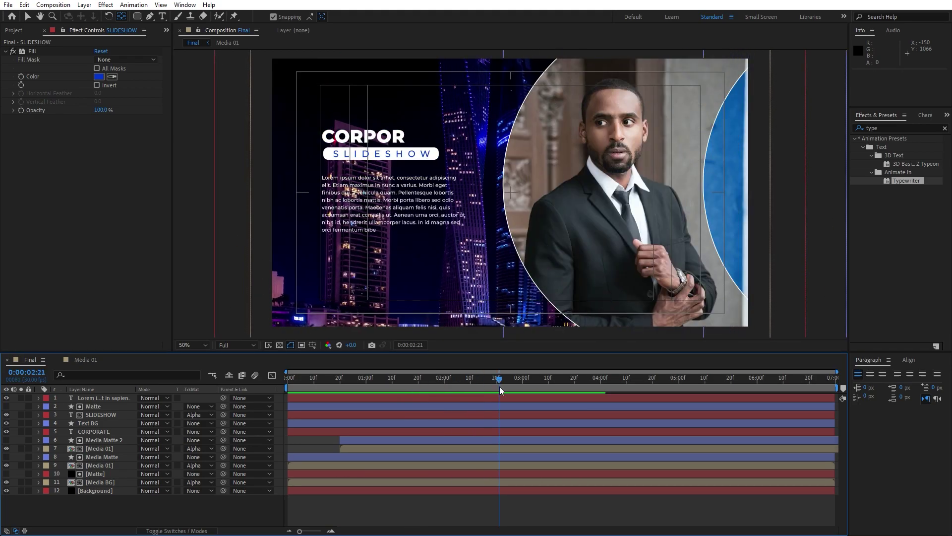
# Create a black 1920×1080 solid named Grid through New > Solid, then clear the effects search.
pyautogui.rightClick(132, 506)
pyautogui.moveTo(164, 384)
pyautogui.click(302, 410)
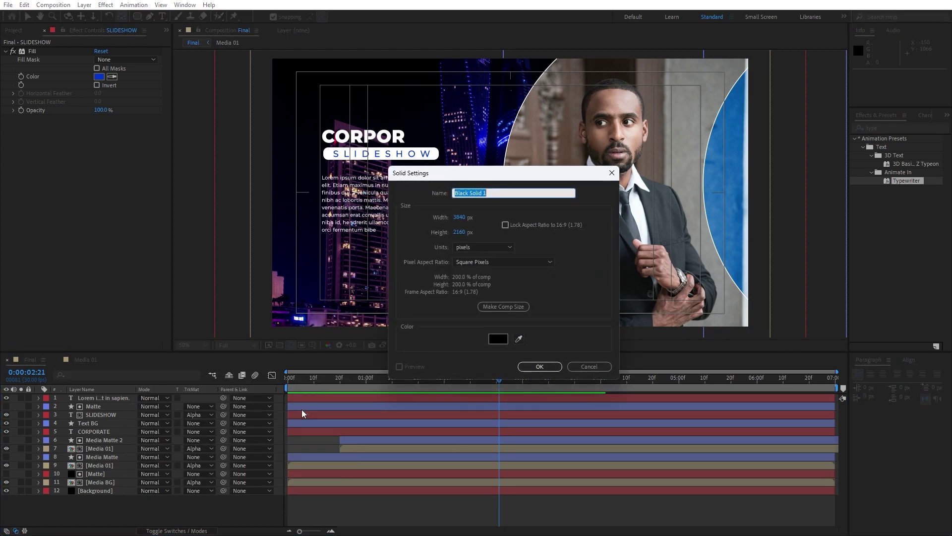
pyautogui.write('Grid')
pyautogui.press('Tab')
pyautogui.write('1920')
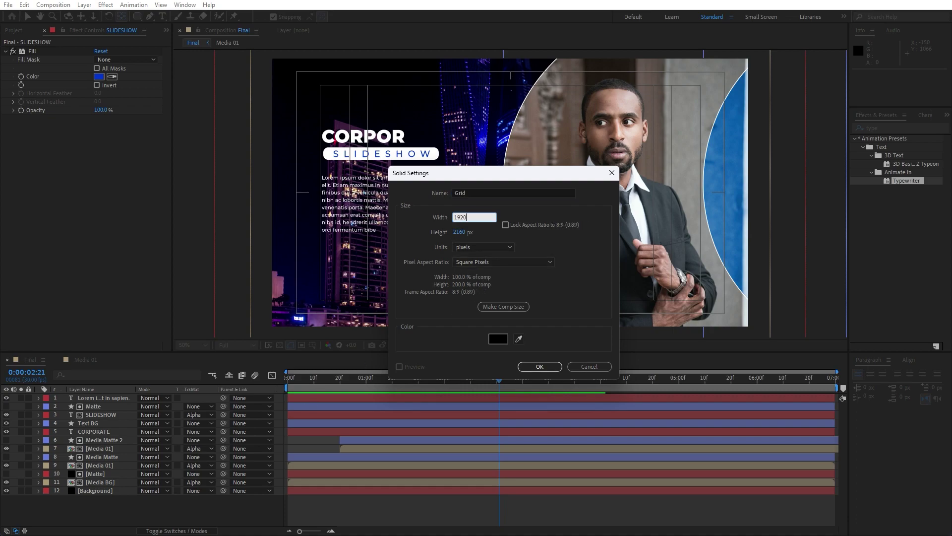
pyautogui.click(457, 232)
pyautogui.write('1080')
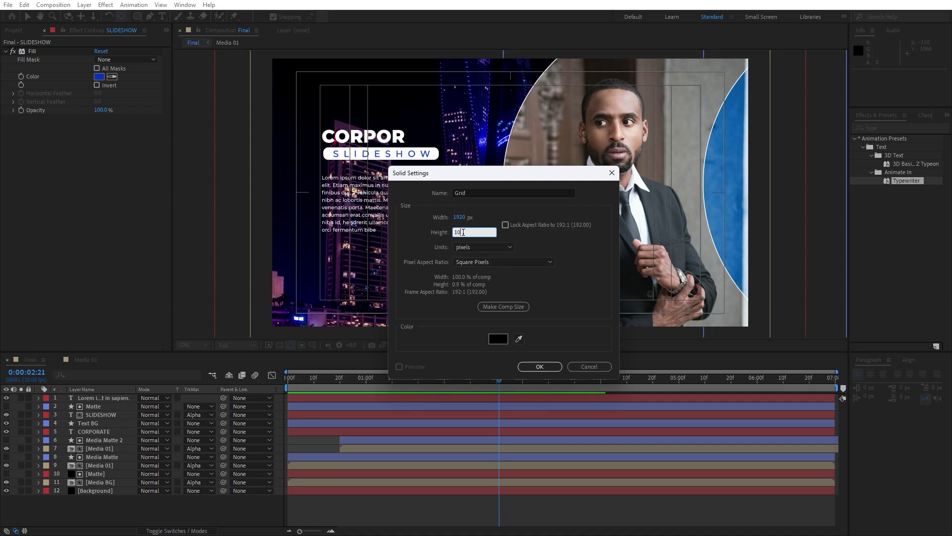
pyautogui.click(540, 366)
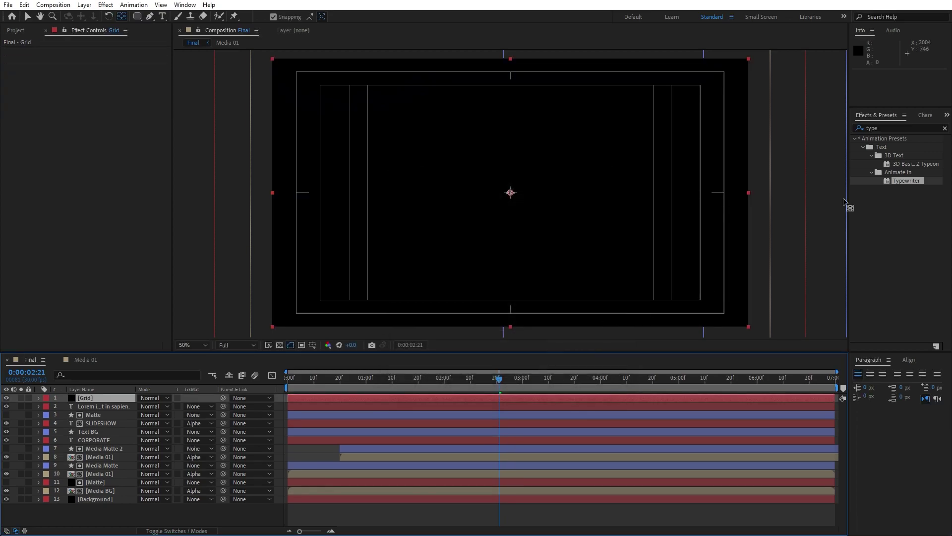
pyautogui.click(896, 124)
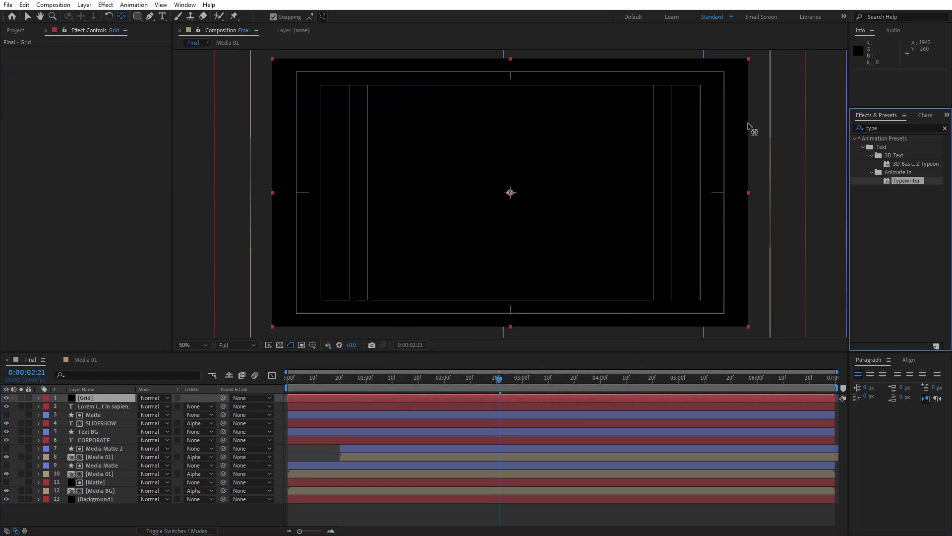
pyautogui.doubleClick(895, 128)
# Apply the Grid effect to the Grid layer with Width Slider sizing, width 100, border 2.
pyautogui.write('grid')
pyautogui.moveTo(886, 189); pyautogui.dragTo(97, 397)
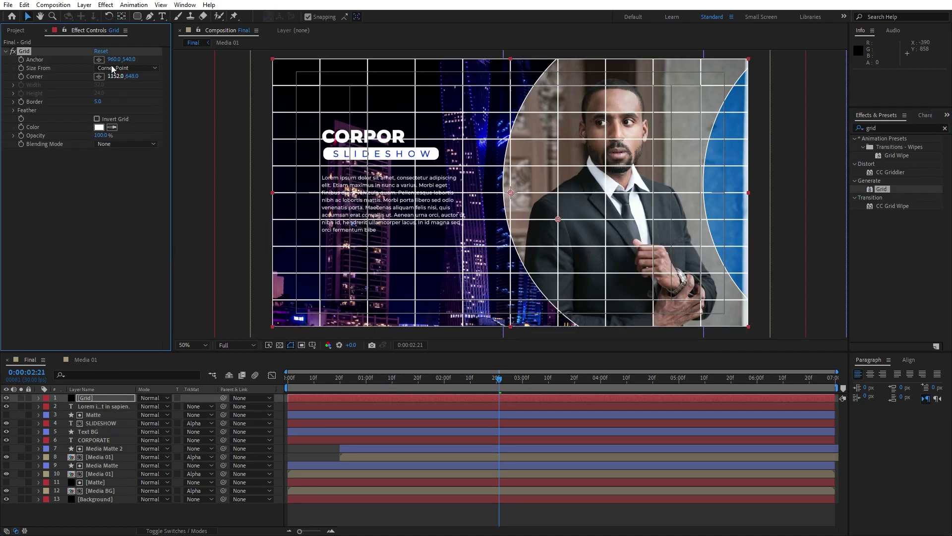
pyautogui.click(105, 67)
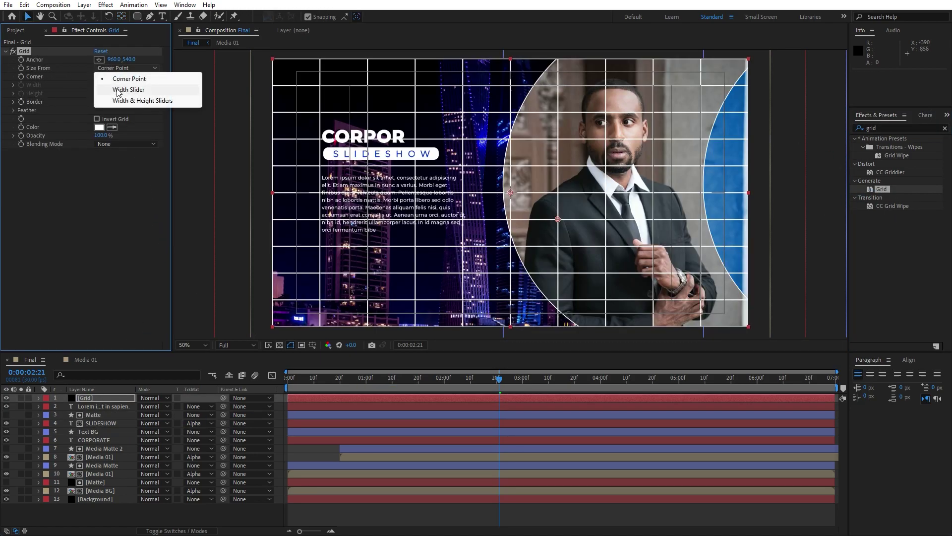
pyautogui.click(103, 88)
pyautogui.click(101, 85)
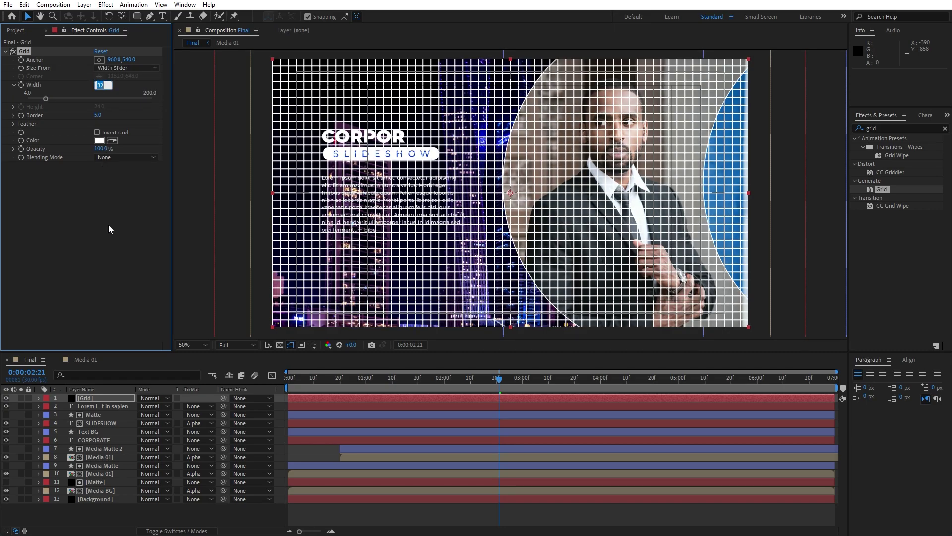
pyautogui.write('100')
pyautogui.press('Return')
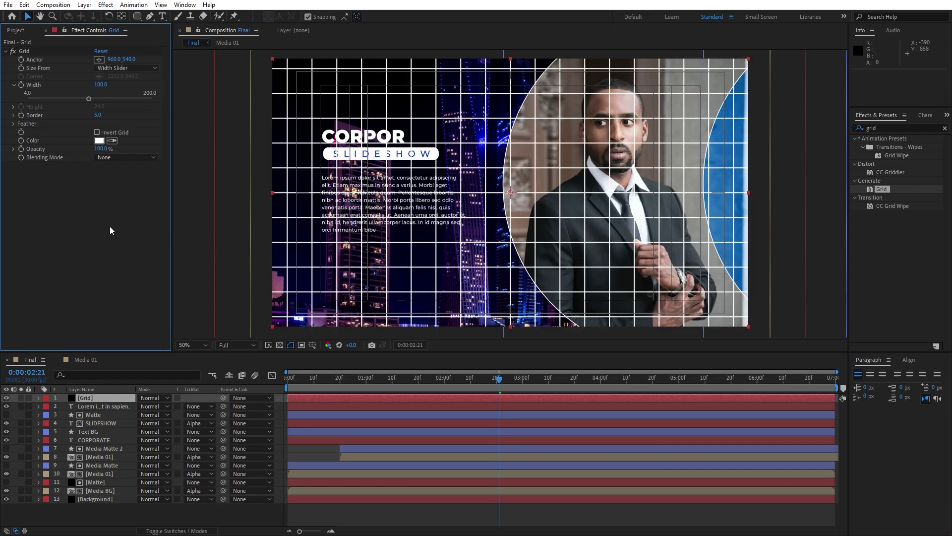
pyautogui.click(98, 115)
pyautogui.write('2')
pyautogui.press('Return')
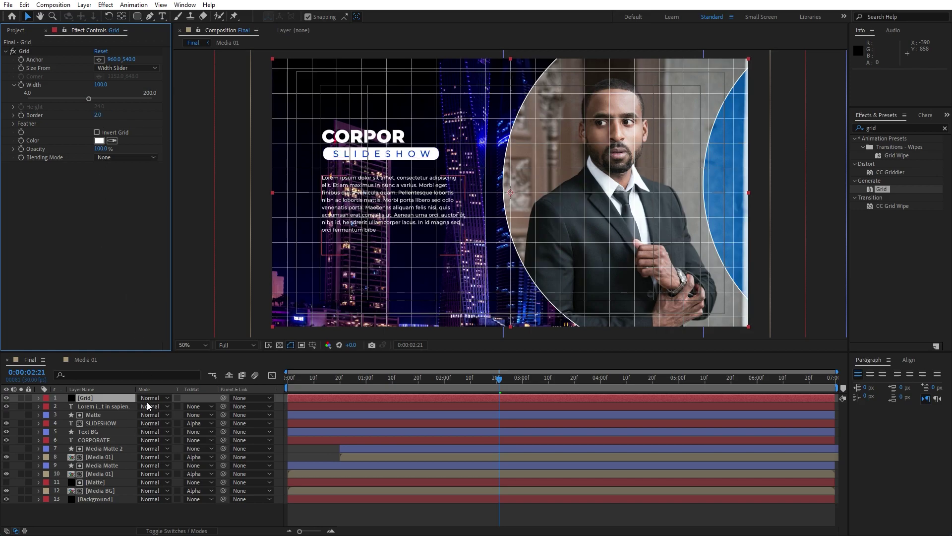
# Blend the Grid layer in Overlay mode, lower its opacity, and preview the composition.
pyautogui.click(145, 399)
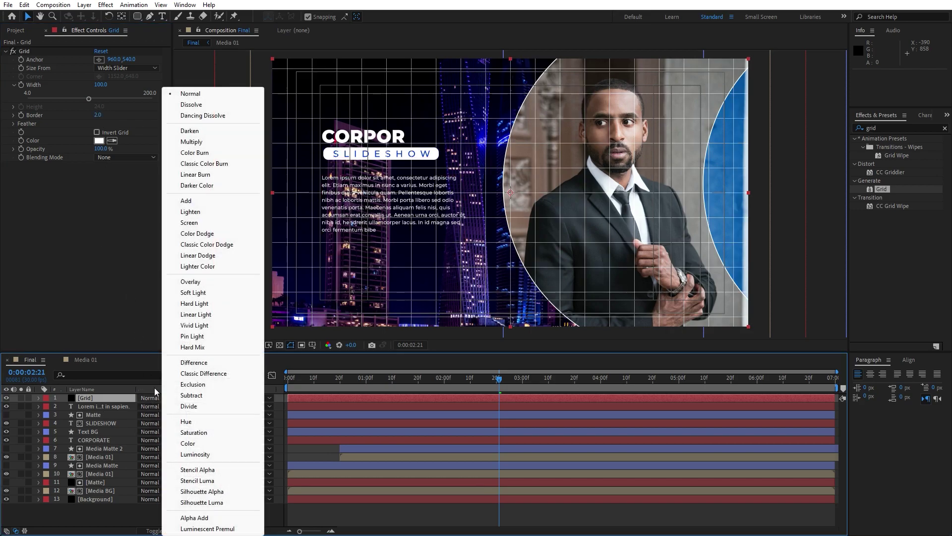
pyautogui.click(197, 281)
pyautogui.moveTo(397, 382); pyautogui.dragTo(626, 380)
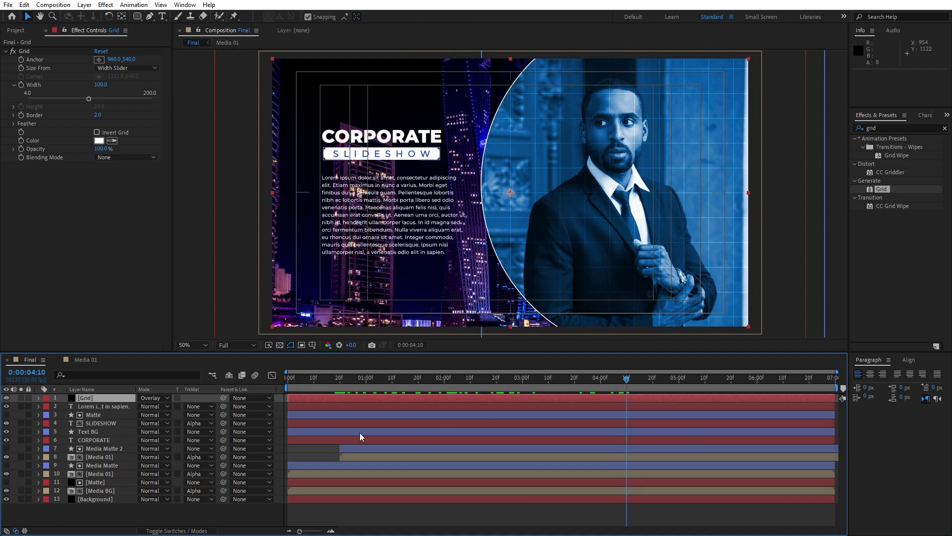
pyautogui.press('t')
pyautogui.moveTo(143, 406); pyautogui.dragTo(85, 406)
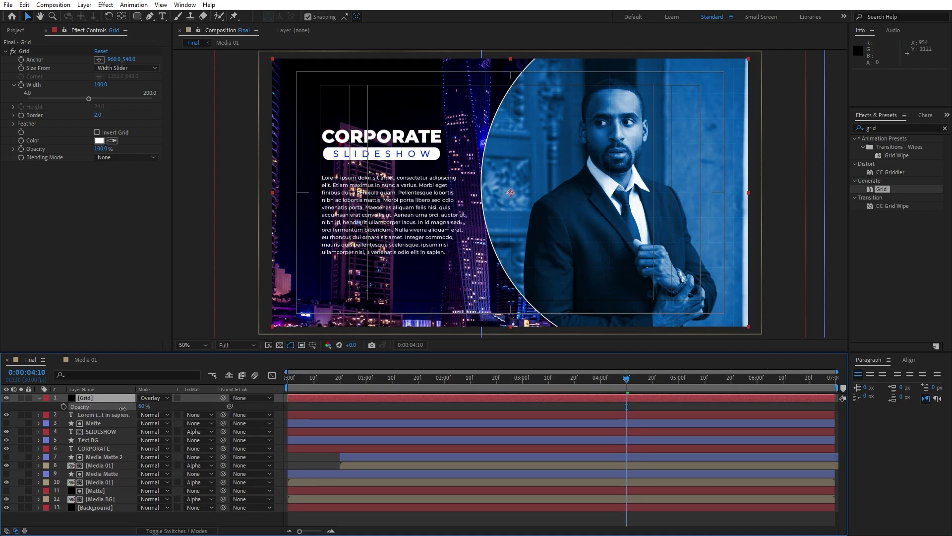
pyautogui.press('t')
pyautogui.click(336, 379)
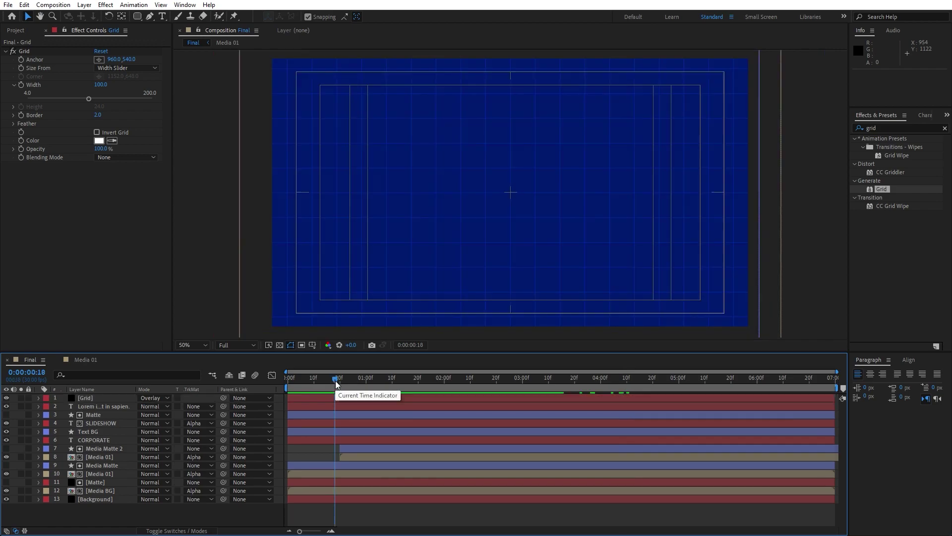
pyautogui.press('space')
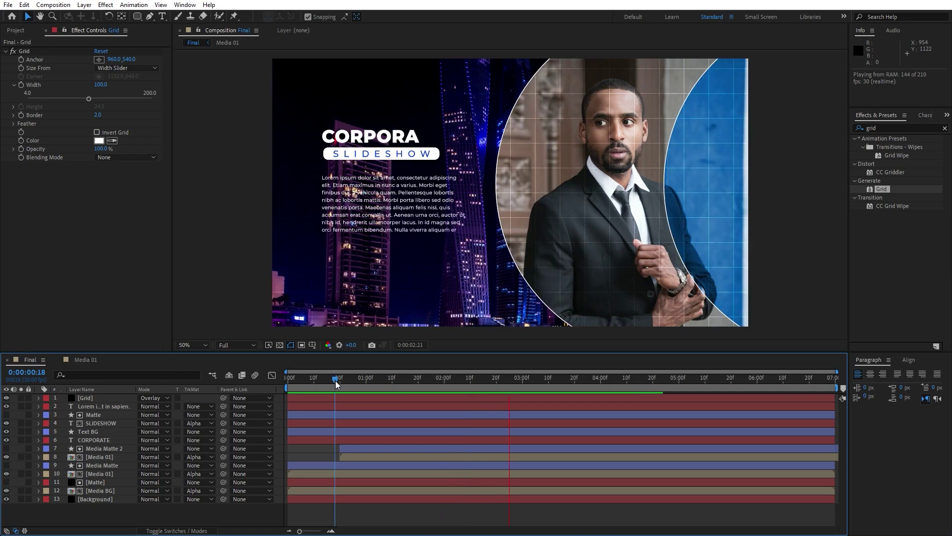
pyautogui.moveTo(404, 379); pyautogui.dragTo(427, 379)
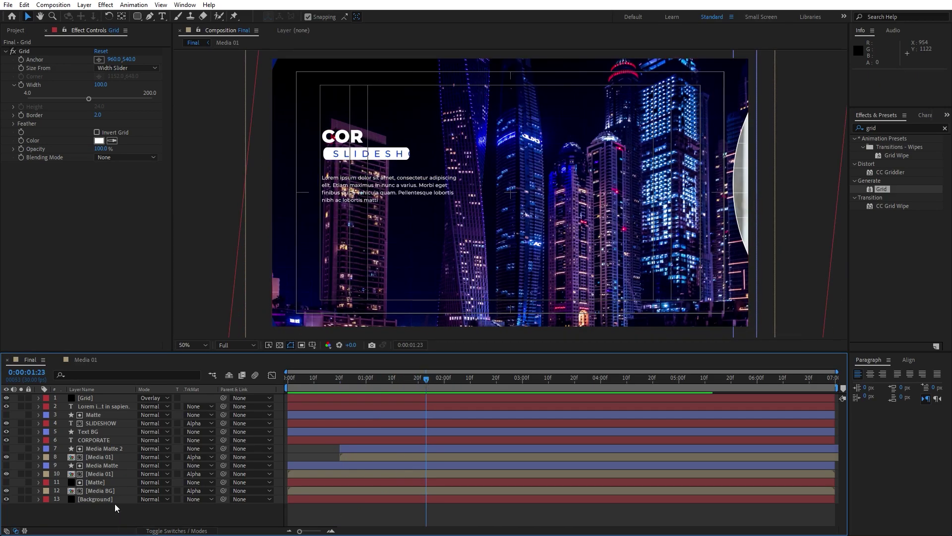
pyautogui.click(106, 490)
# Add a Stroke layer style to Media BG with colour FFFFFF.
pyautogui.rightClick(102, 491)
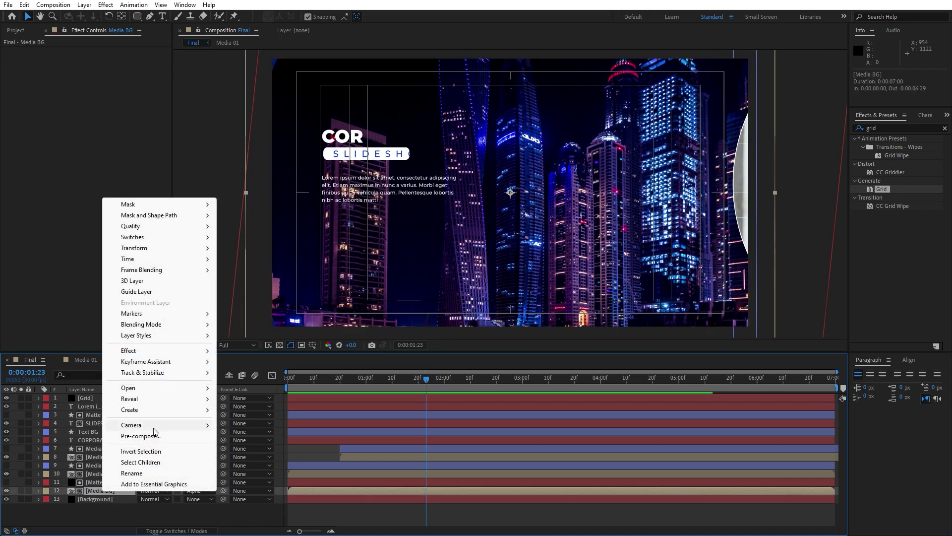
pyautogui.moveTo(150, 340)
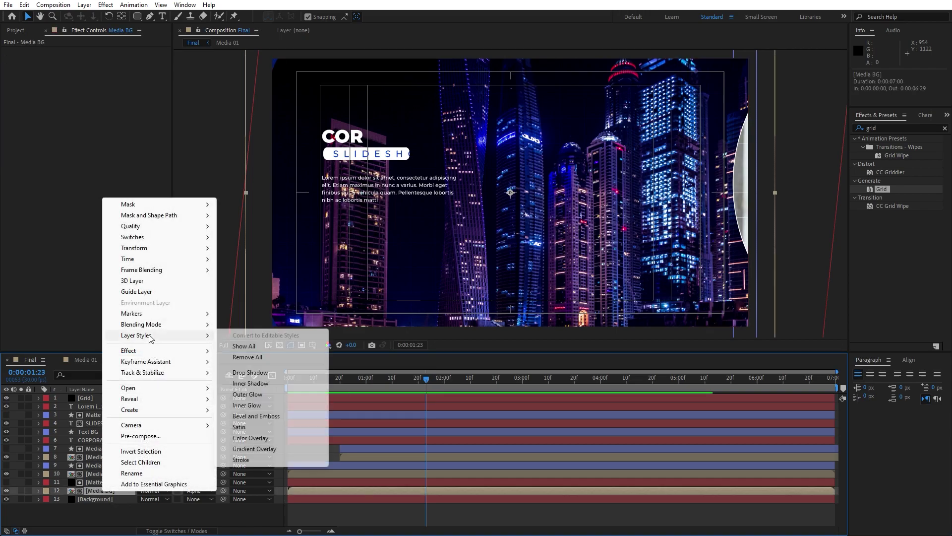
pyautogui.click(238, 460)
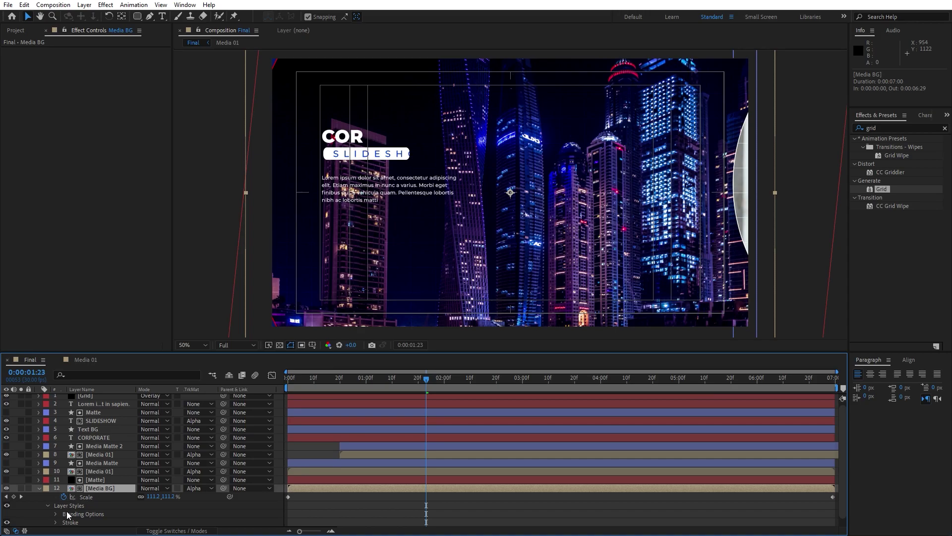
pyautogui.click(56, 523)
pyautogui.click(143, 496)
pyautogui.write('FFFFFF')
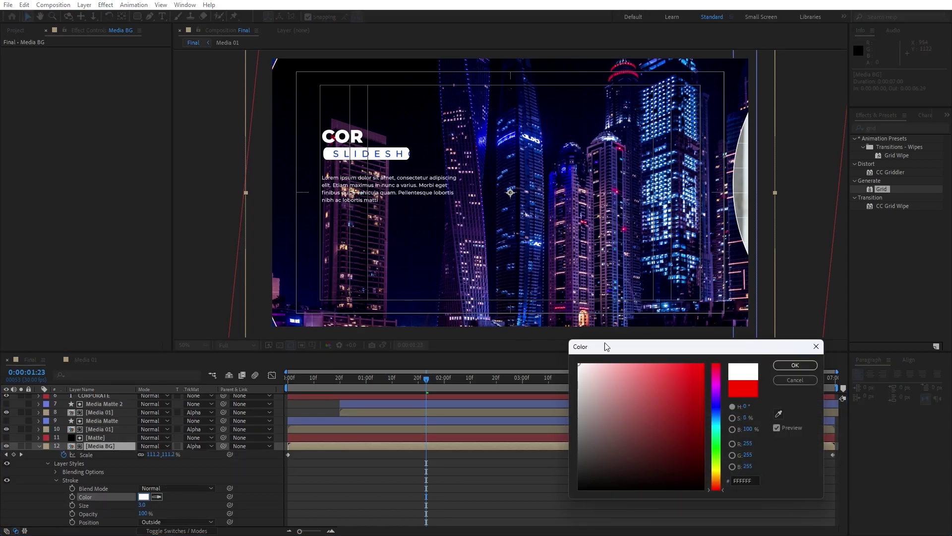
pyautogui.click(795, 365)
# Preview the white-outlined circular reveal from an early frame and collapse Media BG's properties.
pyautogui.moveTo(414, 382); pyautogui.dragTo(392, 384)
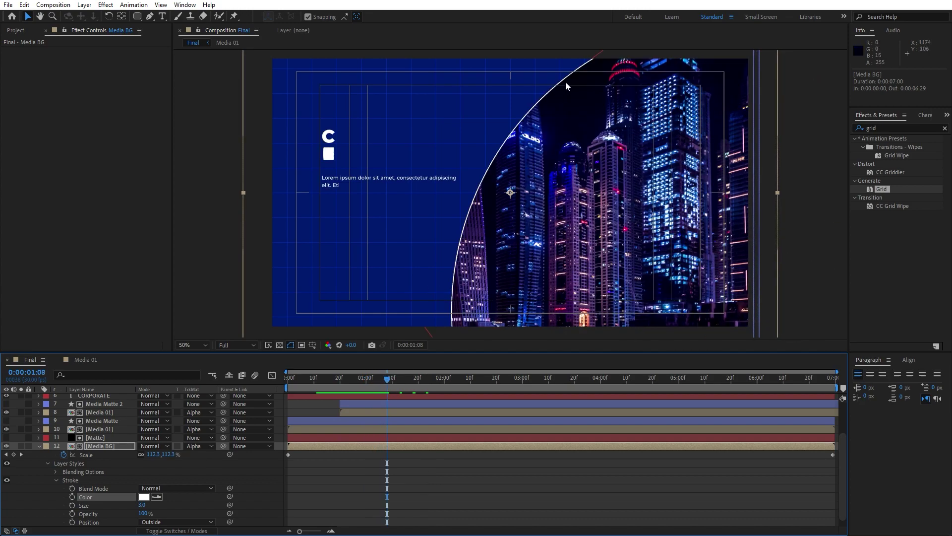
pyautogui.press('space')
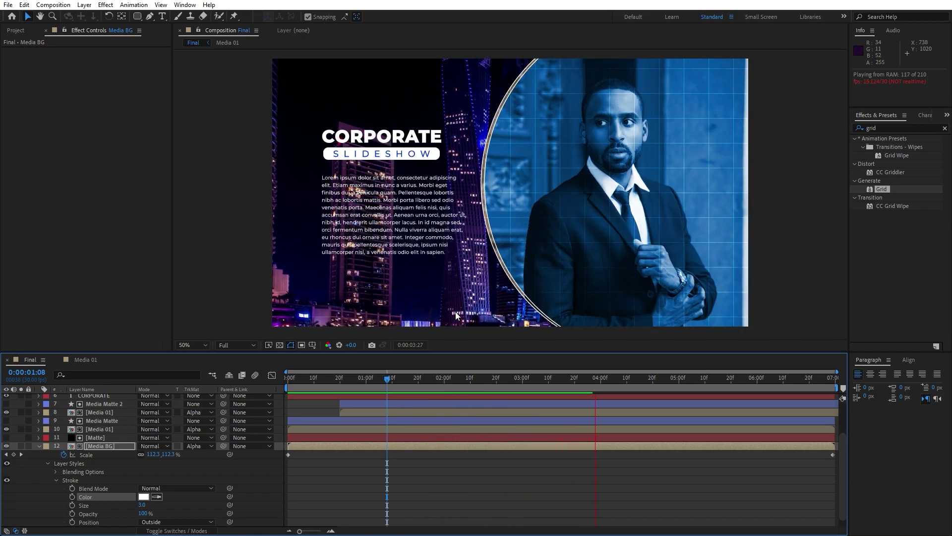
pyautogui.click(449, 377)
pyautogui.press('u')
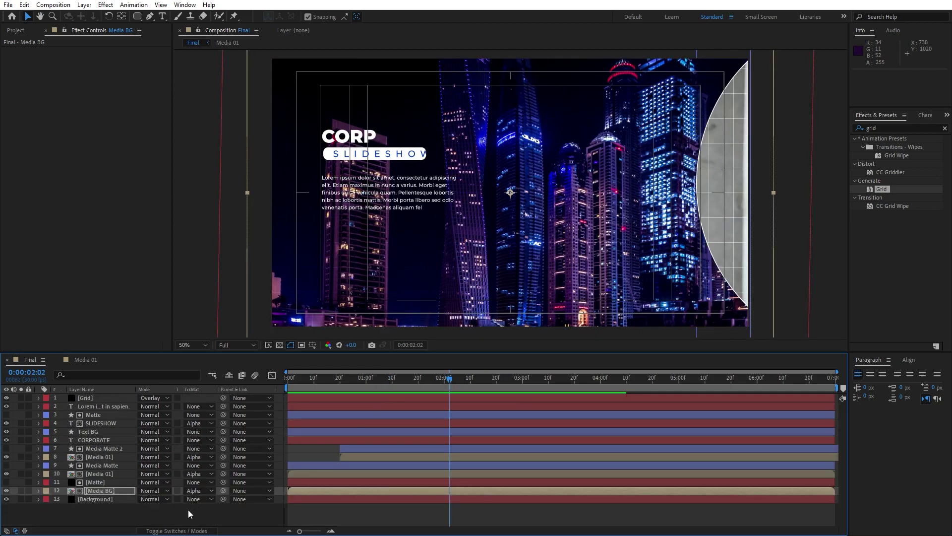
# Create a new solid layer named Light 01 in the Final comp.
pyautogui.click(162, 517)
pyautogui.rightClick(162, 515)
pyautogui.moveTo(208, 390)
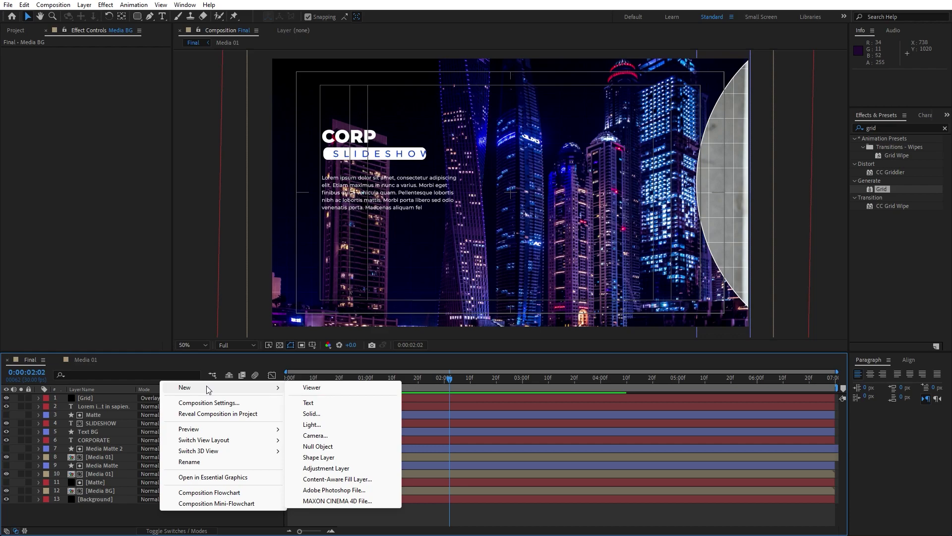
pyautogui.click(312, 413)
pyautogui.write('Light 01')
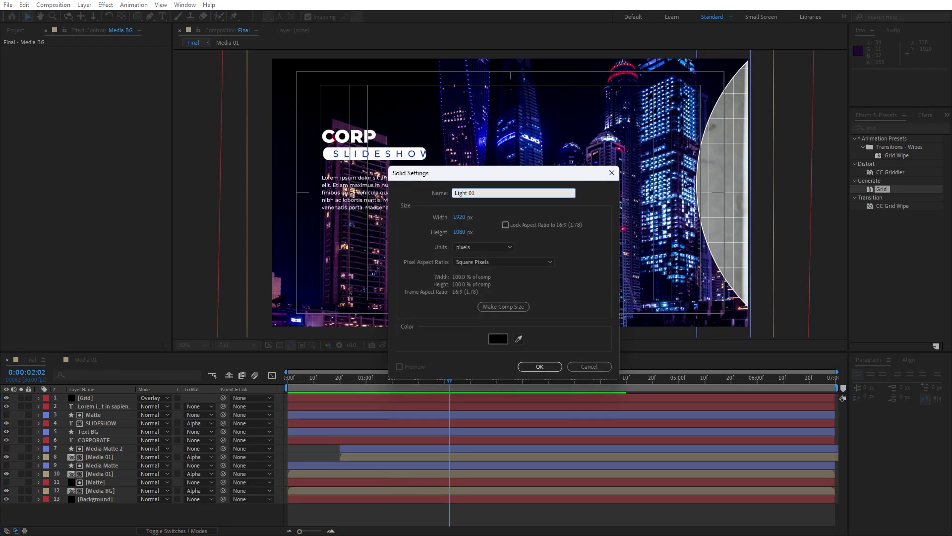
pyautogui.click(540, 367)
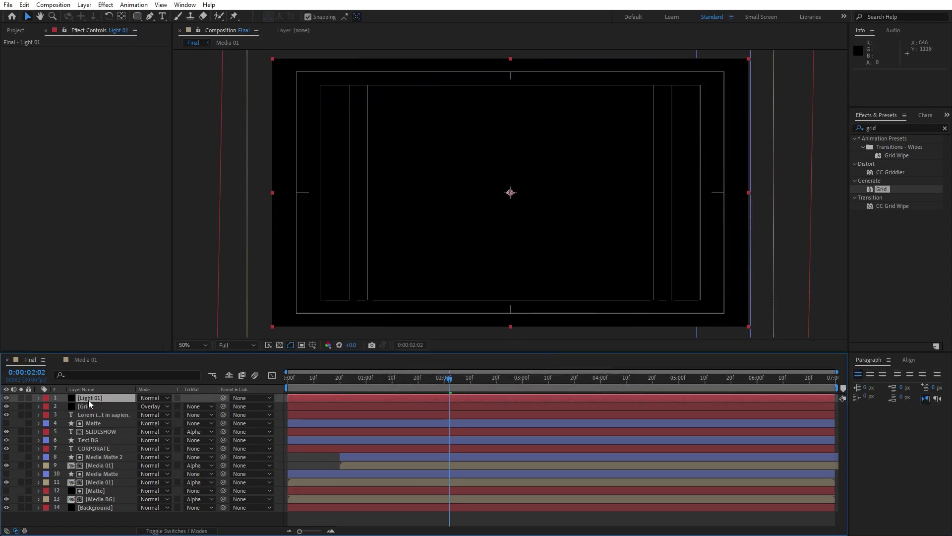
# Draw a small circular ellipse mask on Light 01 at the frame's lower left.
pyautogui.click(89, 399)
pyautogui.hotkey('ctrl', 'z')
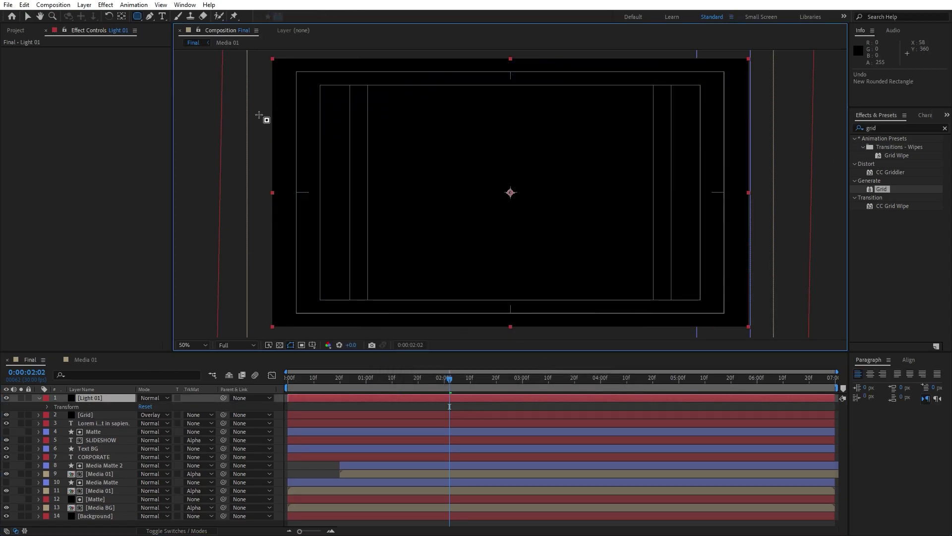
pyautogui.moveTo(137, 17); pyautogui.dragTo(187, 40)
pyautogui.click(188, 39)
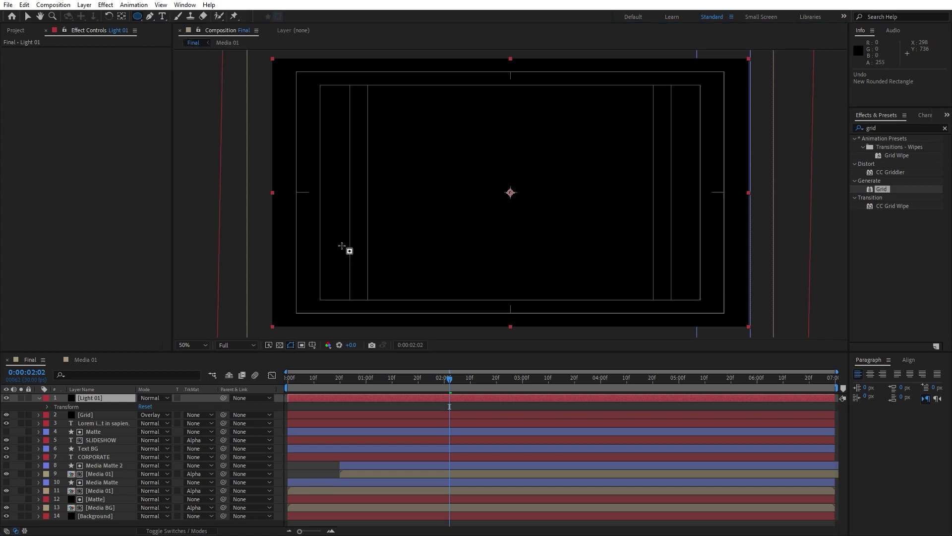
pyautogui.moveTo(341, 232); pyautogui.dragTo(379, 269)
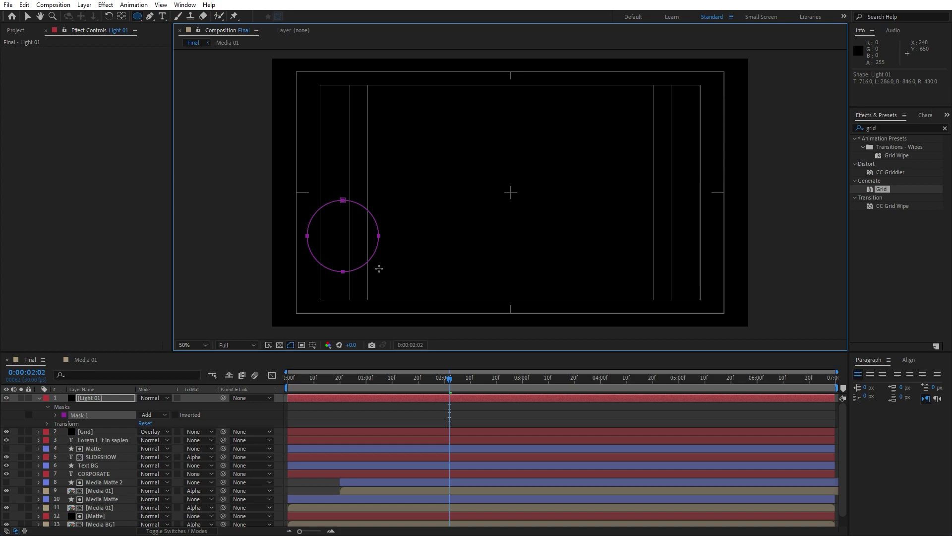
pyautogui.moveTo(379, 268); pyautogui.dragTo(380, 271)
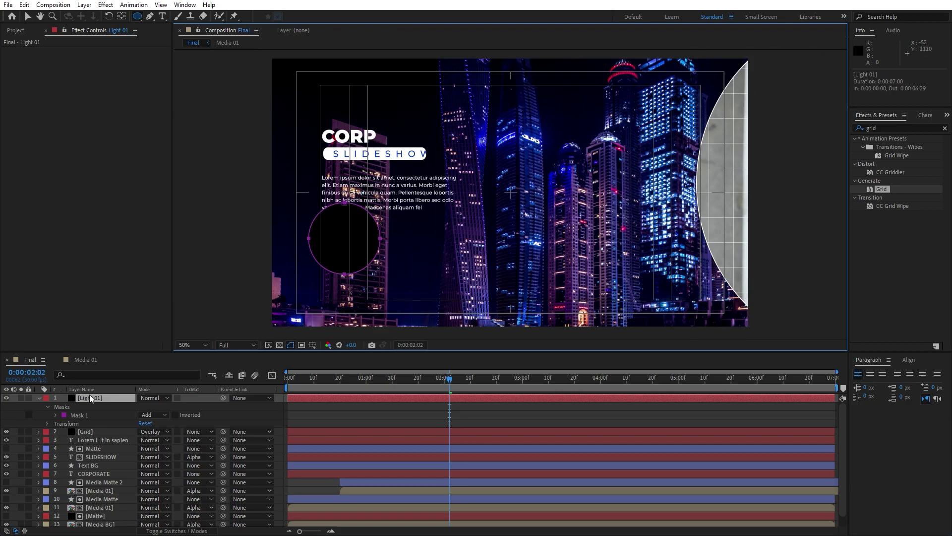
# Apply Gradient Ramp to Light 01 with start and end points placed across the circle.
pyautogui.click(892, 128)
pyautogui.write('ramp')
pyautogui.moveTo(861, 156); pyautogui.dragTo(111, 396)
pyautogui.click(98, 59)
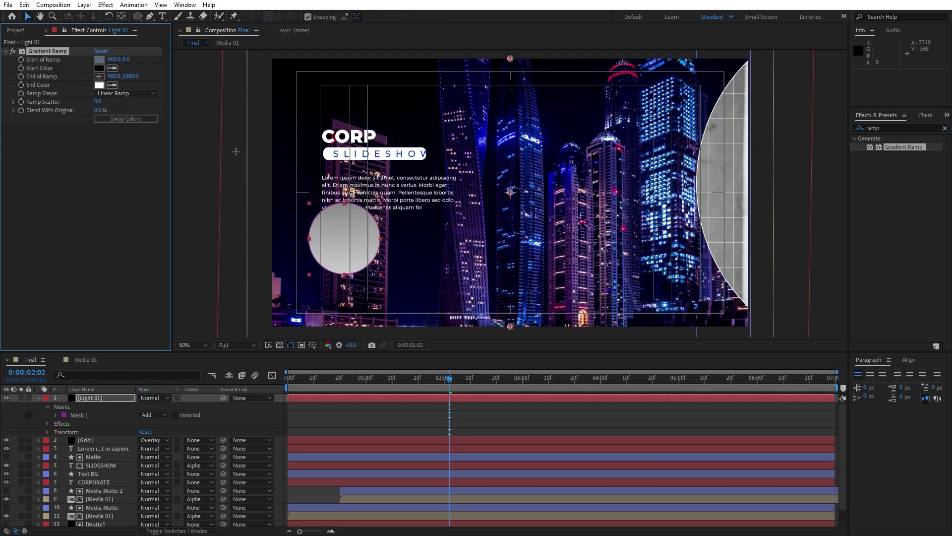
pyautogui.click(317, 220)
pyautogui.click(98, 76)
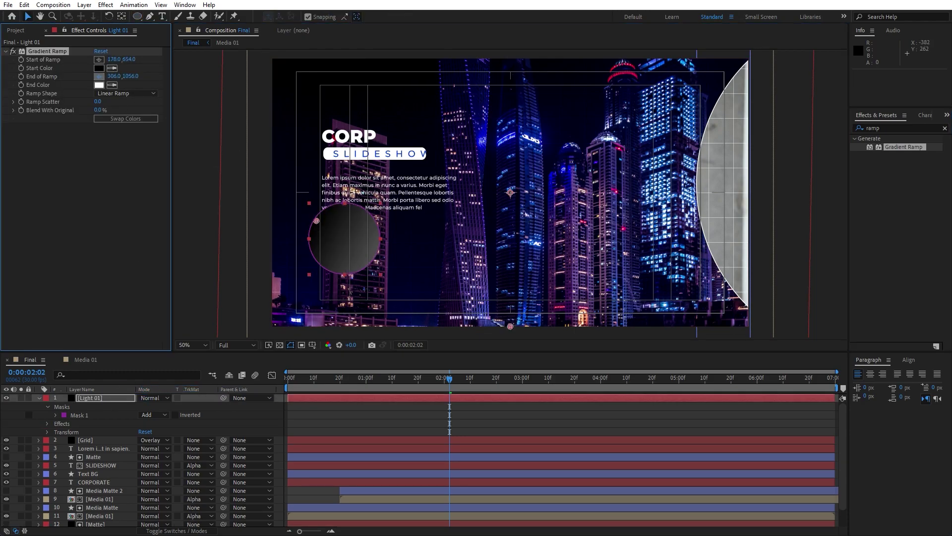
pyautogui.click(362, 268)
# Set the ramp's start and end colours to saturated and bright shades of blue.
pyautogui.click(100, 68)
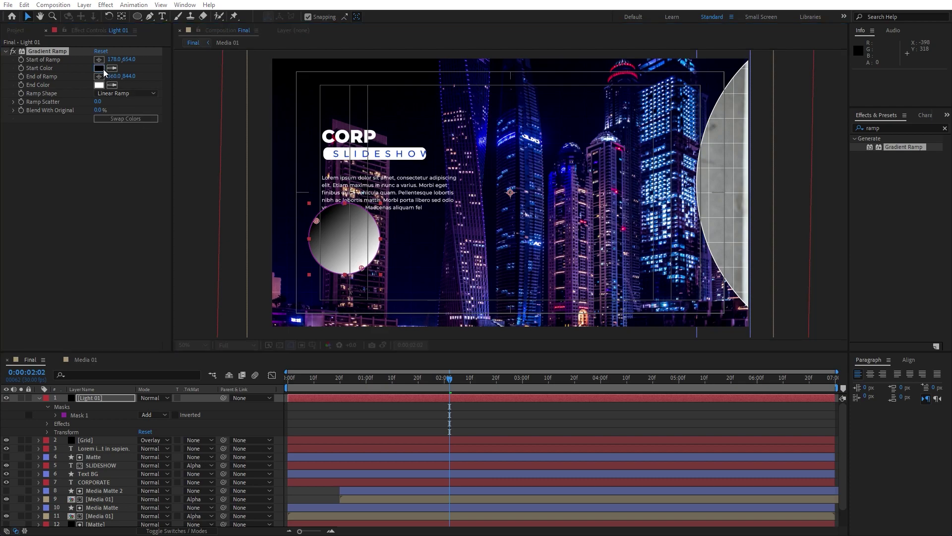
pyautogui.moveTo(716, 411); pyautogui.dragTo(716, 417)
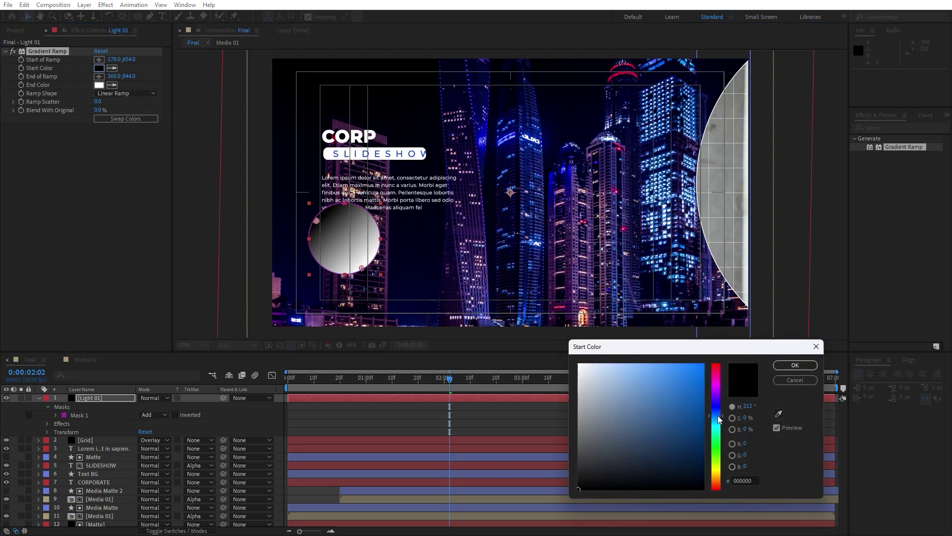
pyautogui.click(704, 400)
pyautogui.click(793, 366)
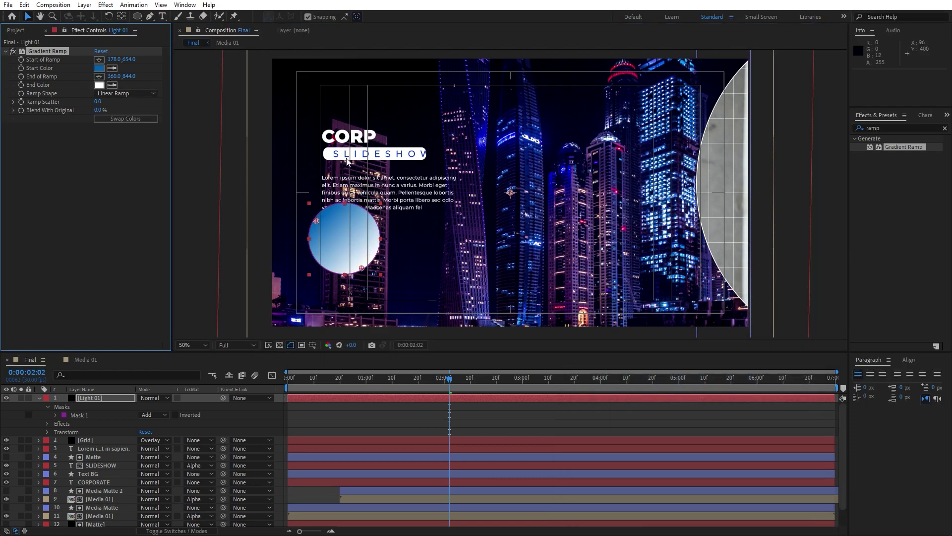
pyautogui.click(99, 85)
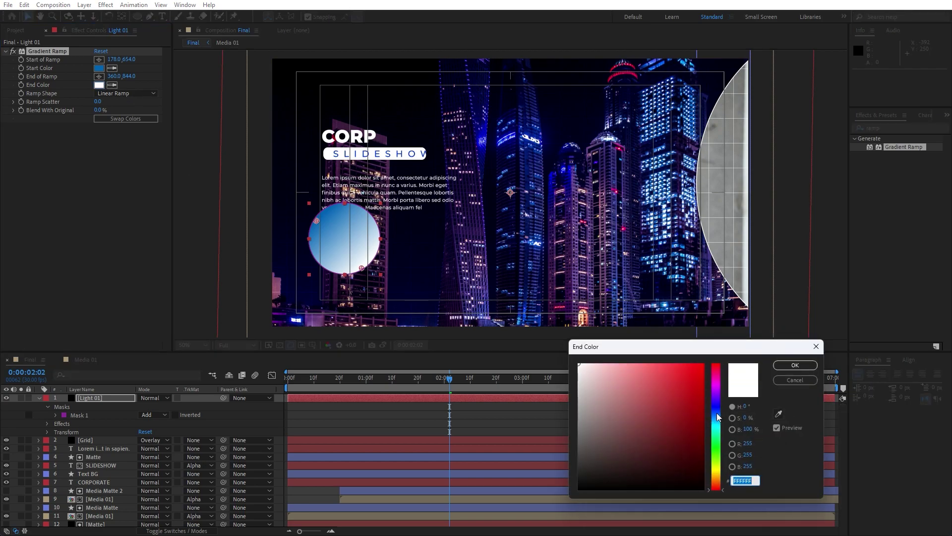
pyautogui.moveTo(716, 418); pyautogui.dragTo(717, 411)
pyautogui.click(703, 370)
pyautogui.click(711, 377)
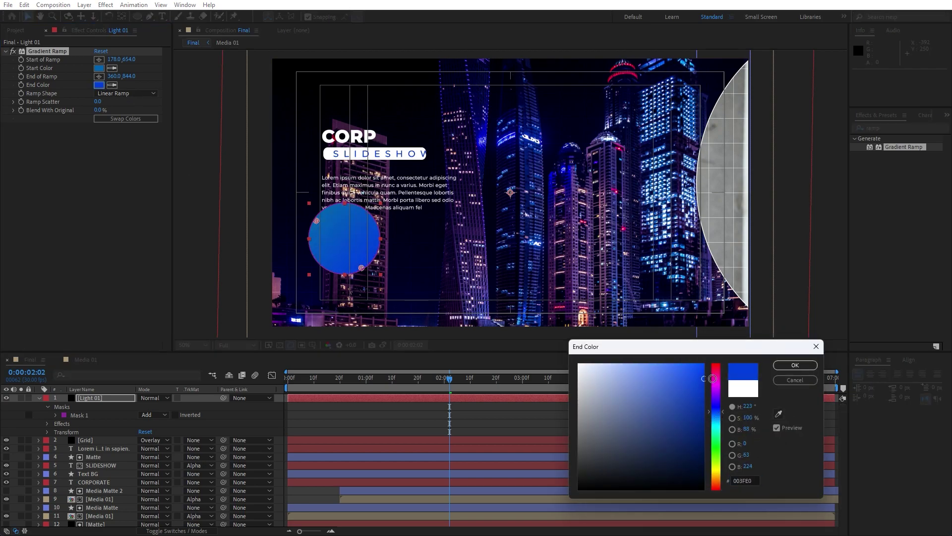
pyautogui.click(793, 366)
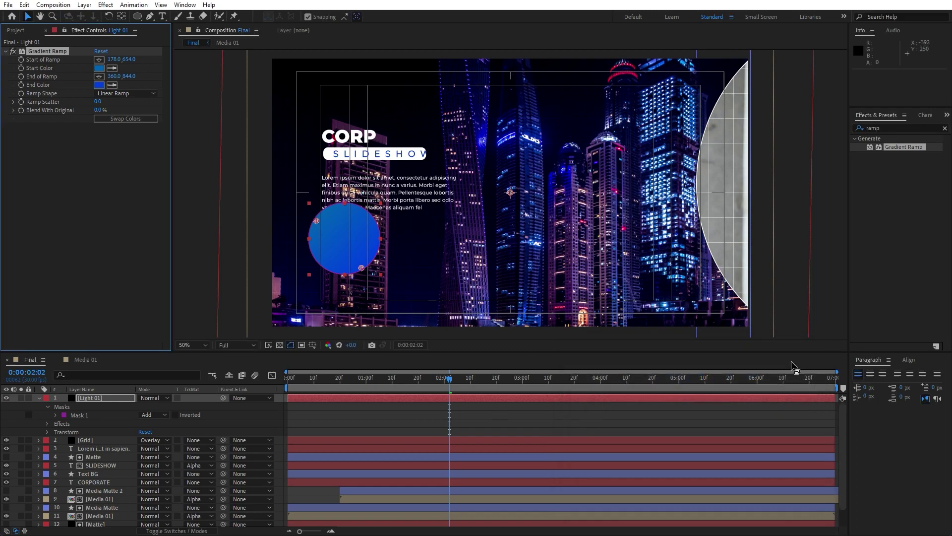
# Feather the Light 01 mask by 250 pixels.
pyautogui.click(56, 415)
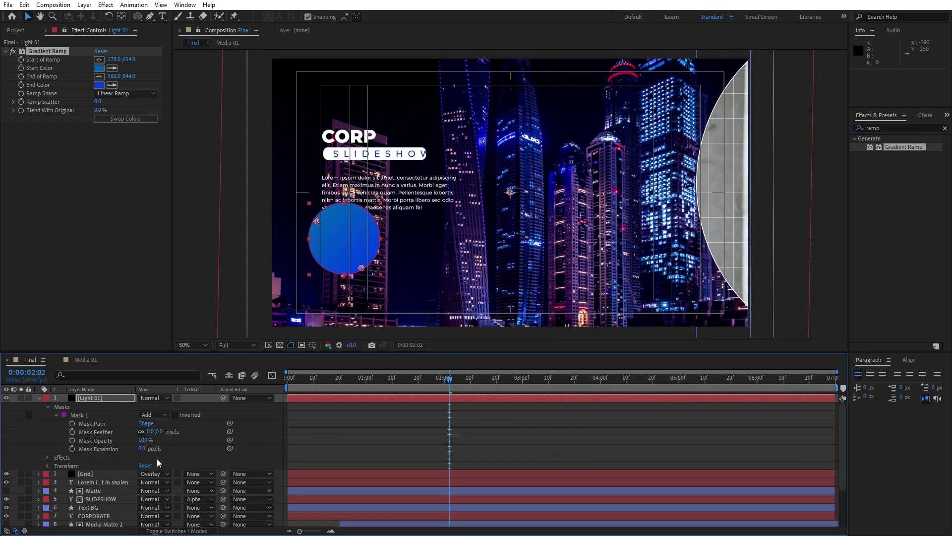
pyautogui.click(151, 432)
pyautogui.click(118, 287)
pyautogui.click(38, 398)
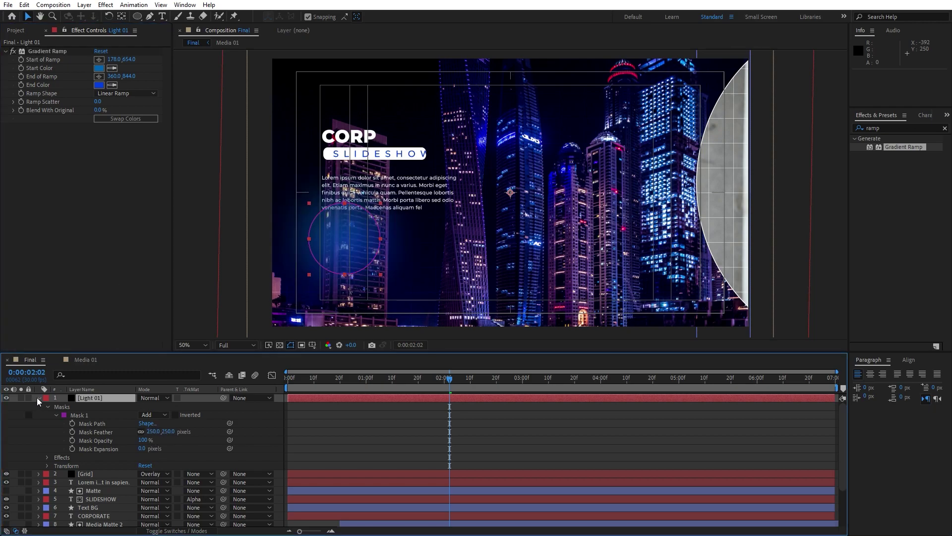
# Lower Light 01's opacity to about half and shift the glow down and left.
pyautogui.press('t')
pyautogui.moveTo(143, 405); pyautogui.dragTo(123, 408)
pyautogui.moveTo(344, 269); pyautogui.dragTo(324, 291)
pyautogui.click(93, 398)
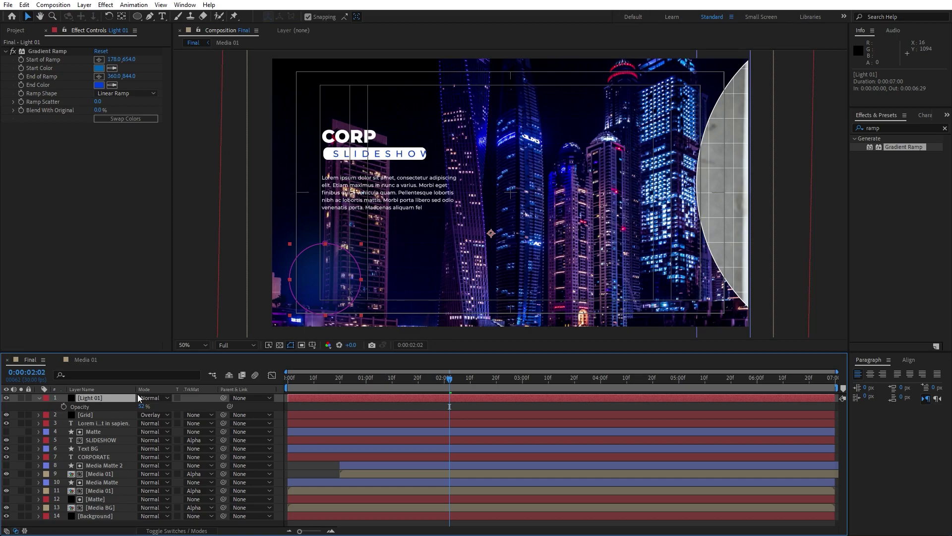
# Duplicate the light, move the copy to the upper right and make its start colour purple BA00FF.
pyautogui.hotkey('ctrl', 'd')
pyautogui.moveTo(509, 204); pyautogui.dragTo(609, 114)
pyautogui.click(99, 68)
pyautogui.moveTo(678, 380); pyautogui.dragTo(718, 352)
pyautogui.moveTo(718, 415); pyautogui.dragTo(720, 394)
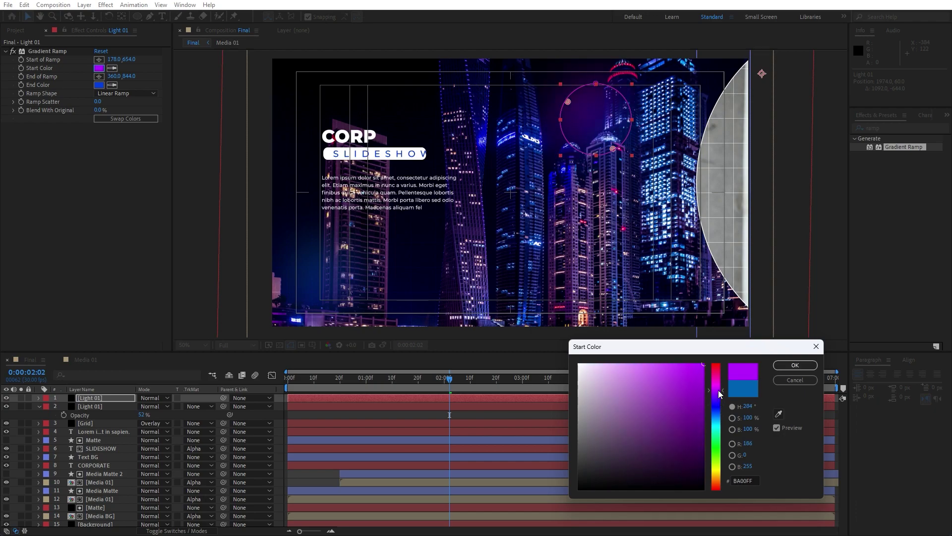
pyautogui.click(796, 366)
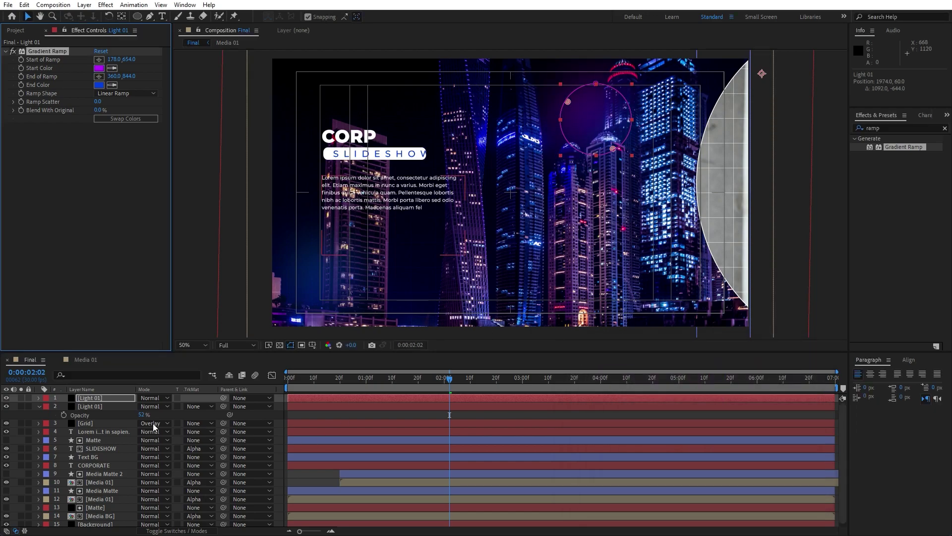
# Scale the purple glow copy down to 84%.
pyautogui.press('s')
pyautogui.moveTo(154, 406); pyautogui.dragTo(144, 406)
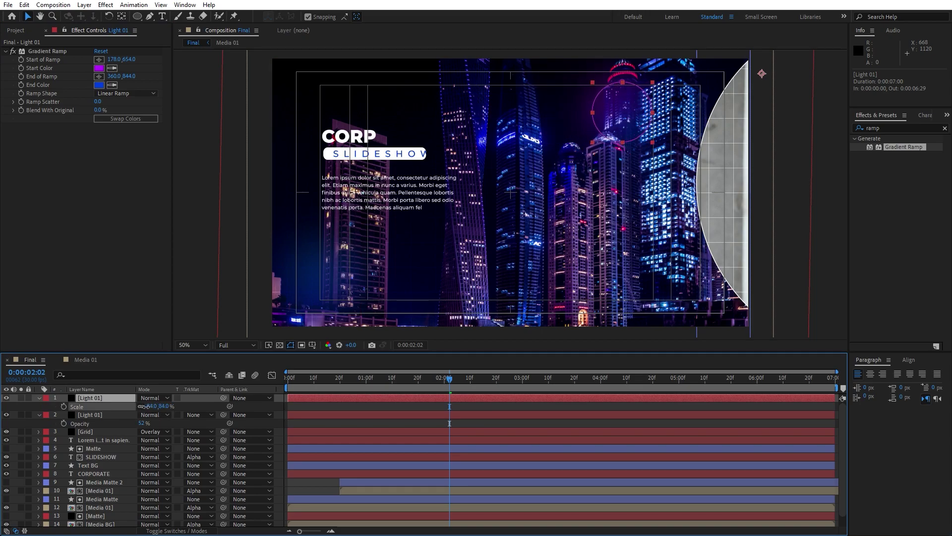
pyautogui.click(39, 398)
pyautogui.click(12, 430)
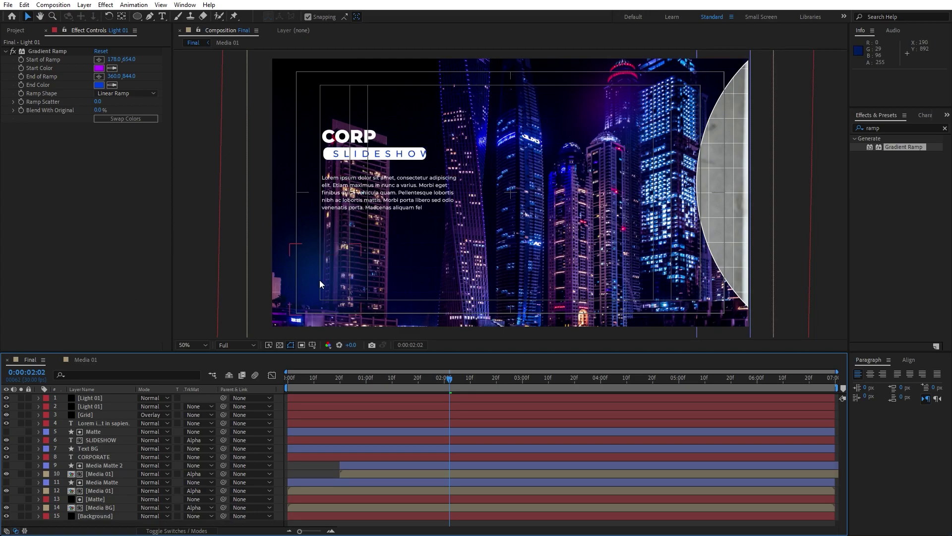
# Preview the glowing opening, checking frames near 2:15 and 2:24, then close Effect Controls.
pyautogui.press('space')
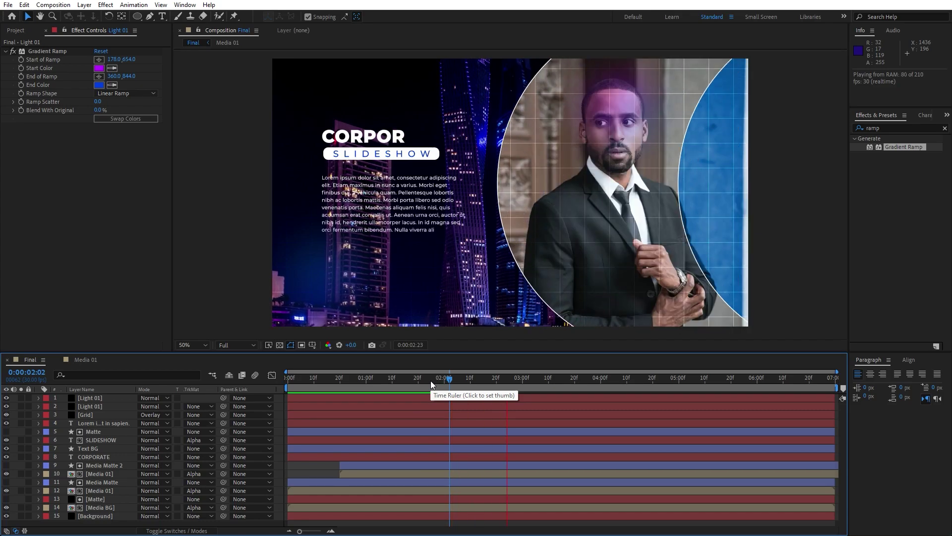
pyautogui.moveTo(449, 381); pyautogui.dragTo(490, 368)
pyautogui.press('space')
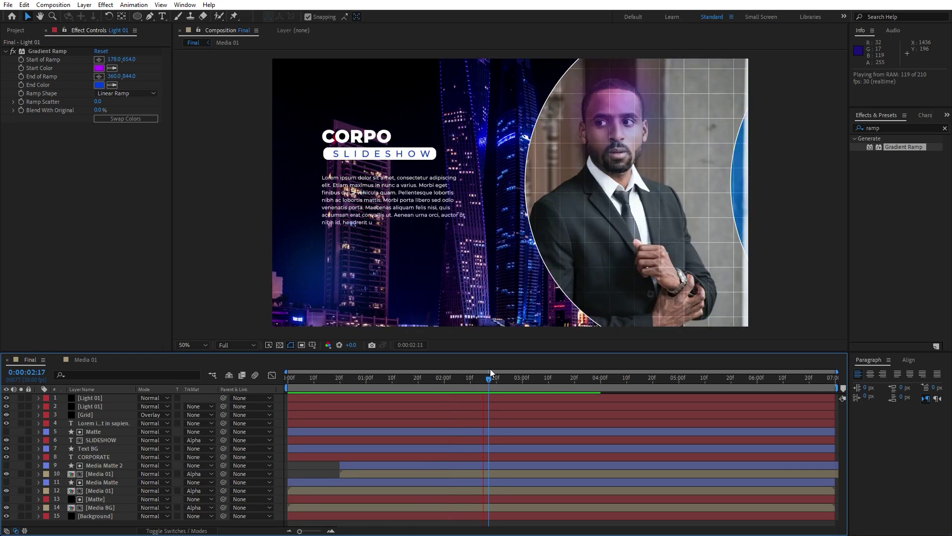
pyautogui.moveTo(490, 379); pyautogui.dragTo(525, 379)
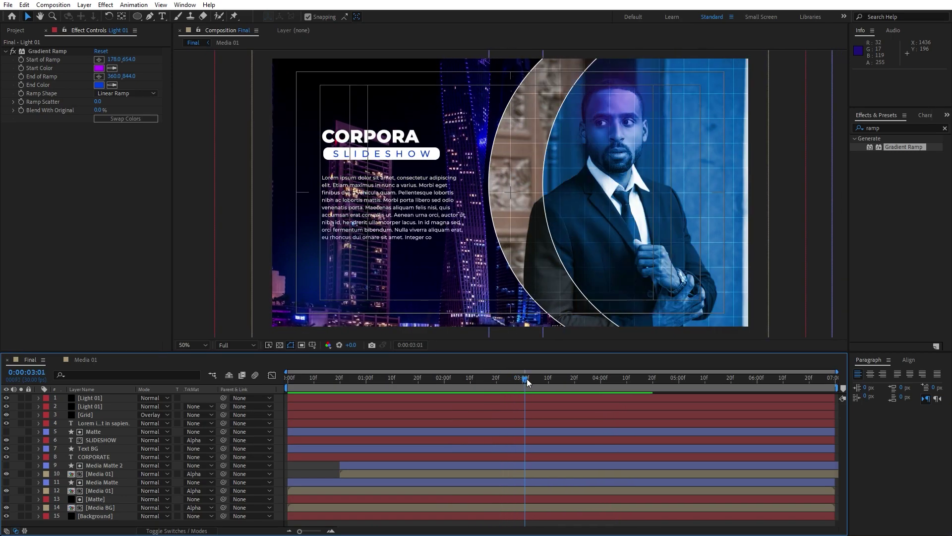
pyautogui.click(45, 30)
# Select all fifteen Final layers and pre-compose them into a comp named Part 01.
pyautogui.click(57, 359)
pyautogui.click(110, 457)
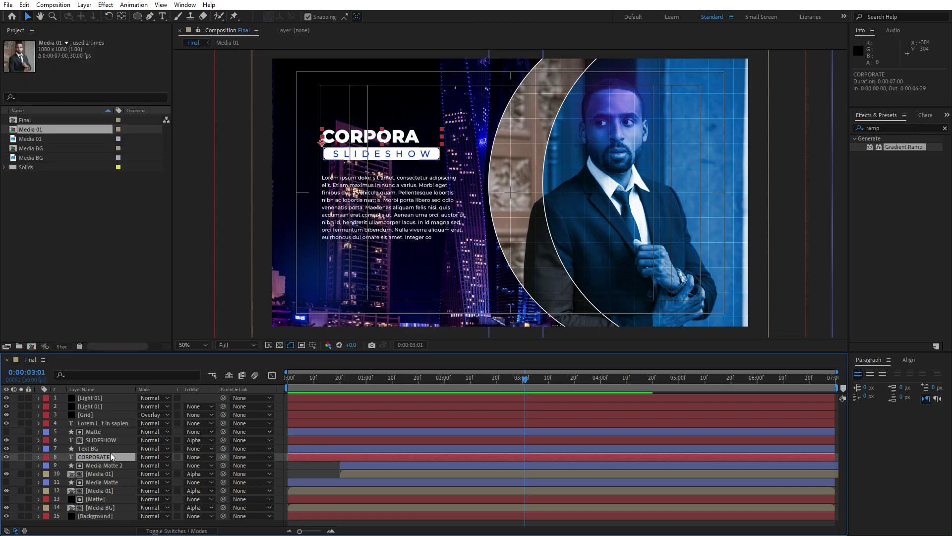
pyautogui.hotkey('ctrl', 'a')
pyautogui.rightClick(106, 463)
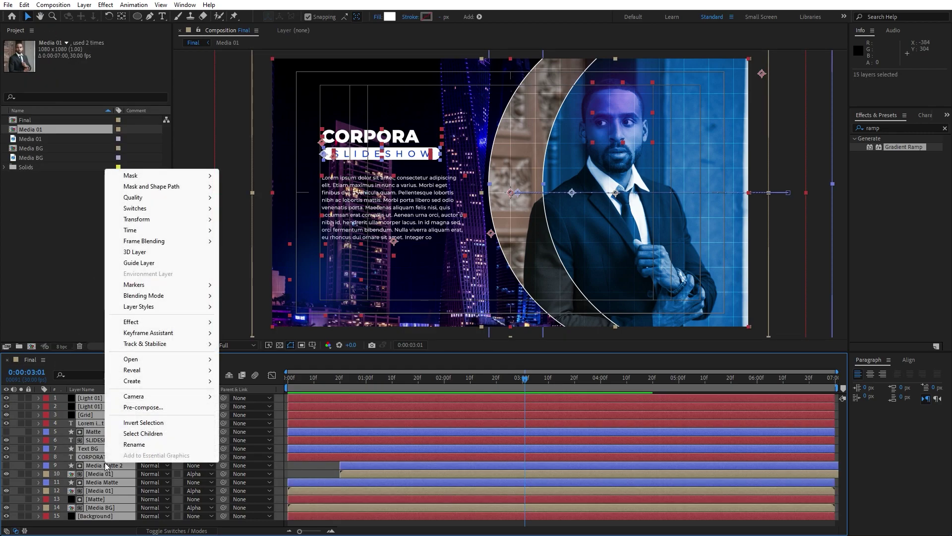
pyautogui.click(149, 408)
pyautogui.write('Pa')
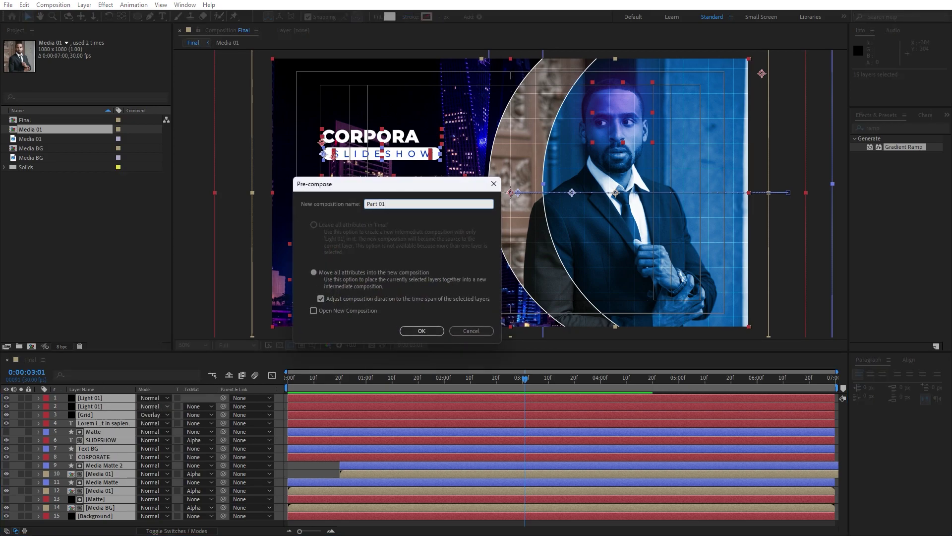
pyautogui.write('rt 01')
pyautogui.press('Return')
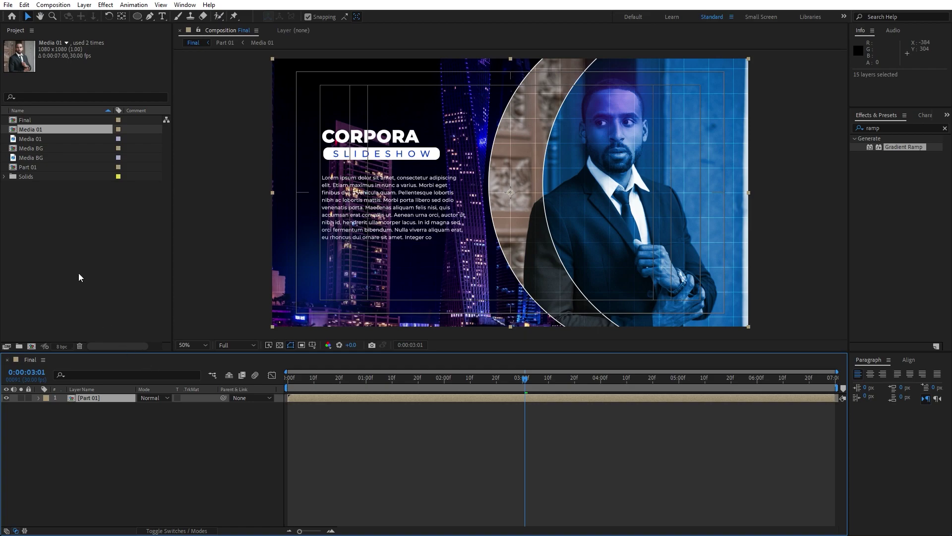
# Duplicate Part 01 as Part 02 and add it to Final above Part 01.
pyautogui.click(36, 168)
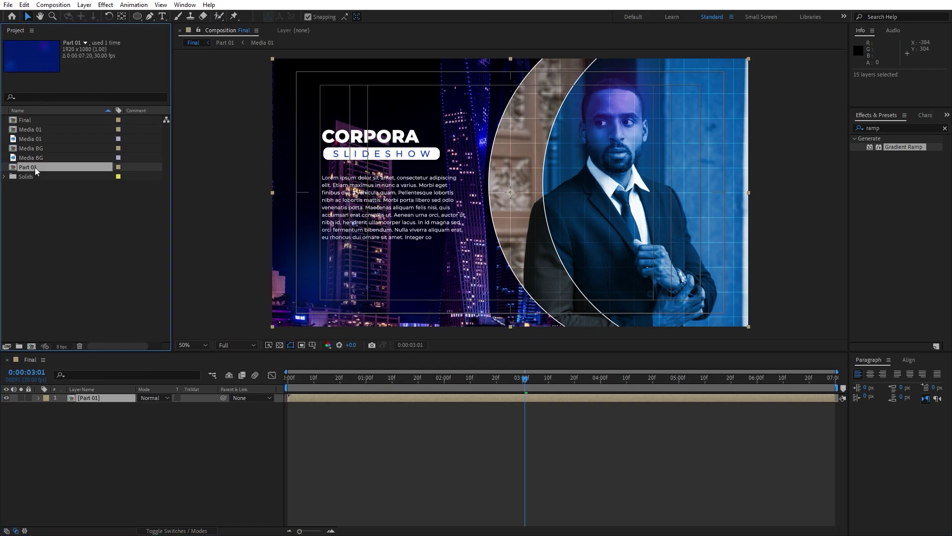
pyautogui.click(26, 6)
pyautogui.click(74, 134)
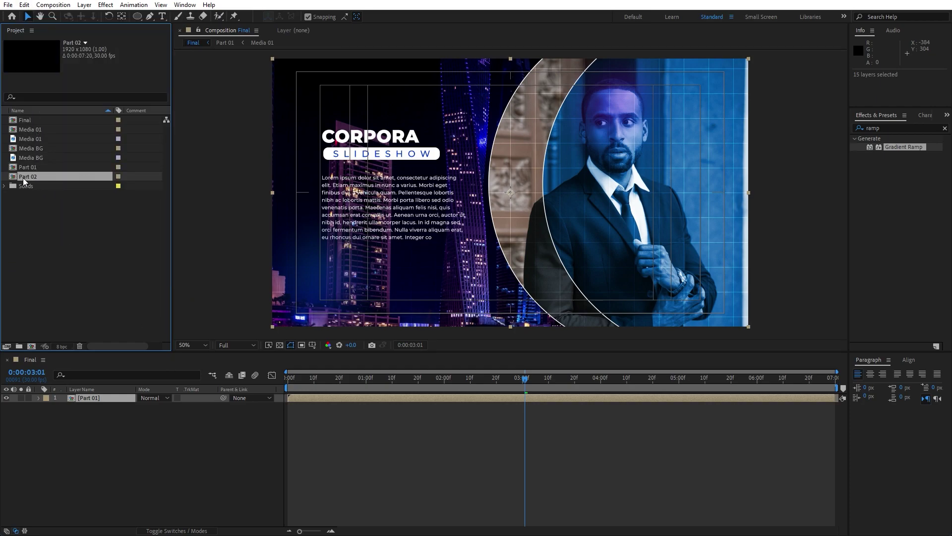
pyautogui.moveTo(23, 177); pyautogui.dragTo(97, 397)
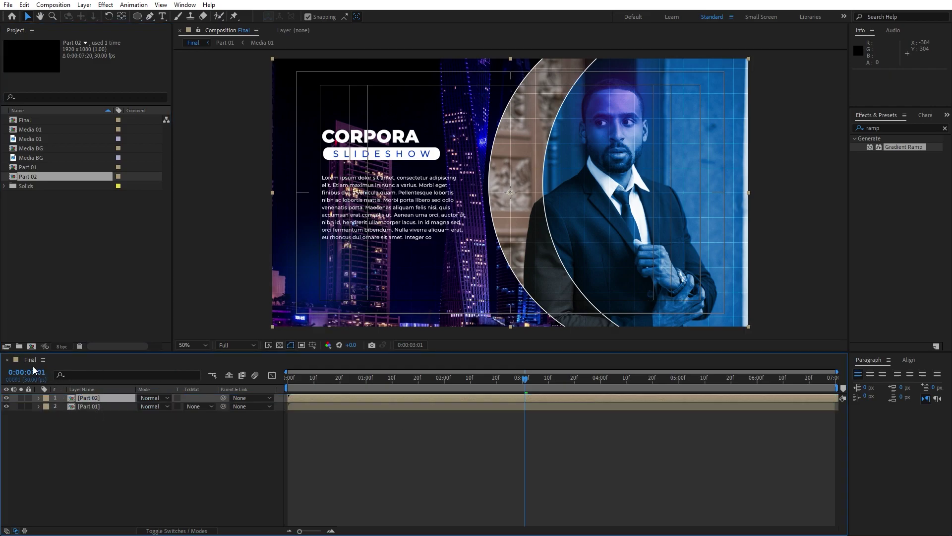
pyautogui.click(110, 443)
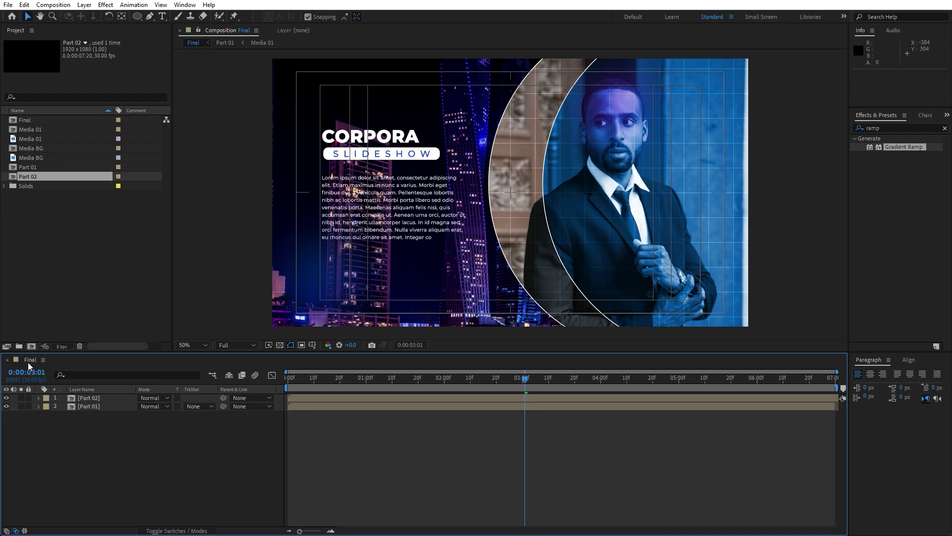
# Set the Final comp's duration to 0:00:20:00.
pyautogui.click(53, 5)
pyautogui.click(82, 32)
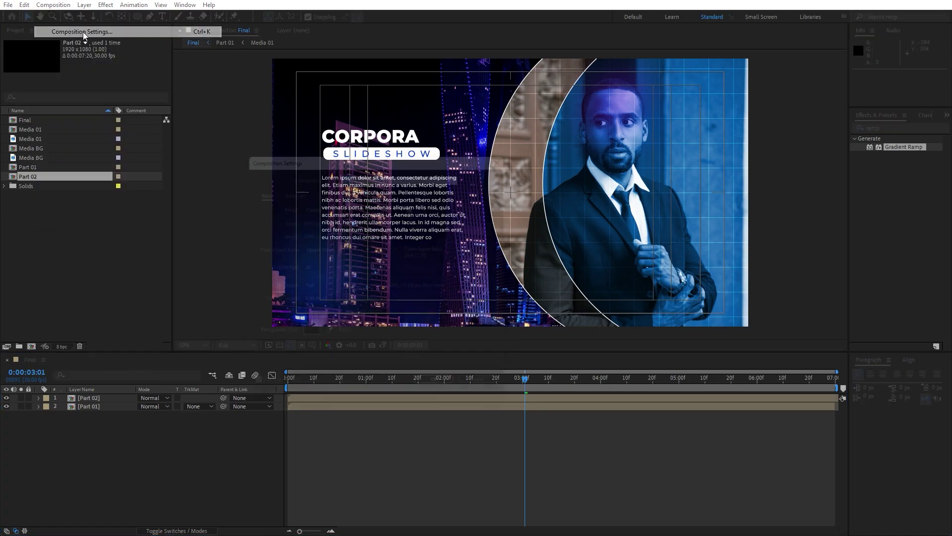
pyautogui.click(317, 317)
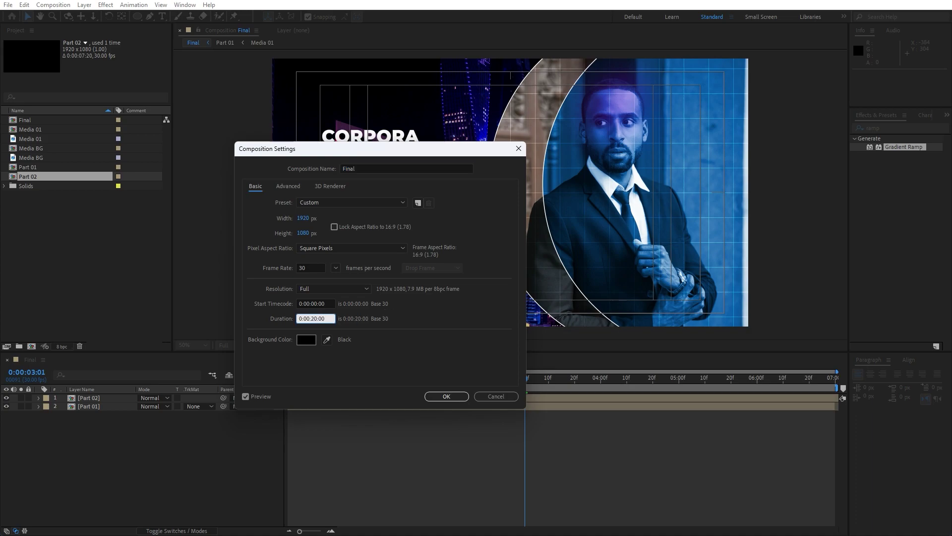
pyautogui.press('Return')
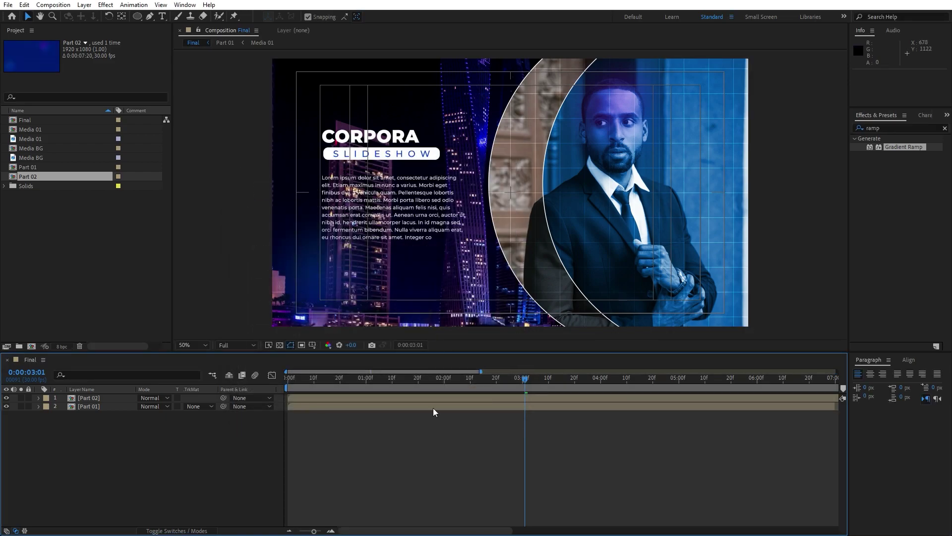
pyautogui.moveTo(299, 530); pyautogui.dragTo(300, 531)
# Start Part 02 at about 5 seconds and copy the Matte layer from inside Part 02.
pyautogui.click(209, 398)
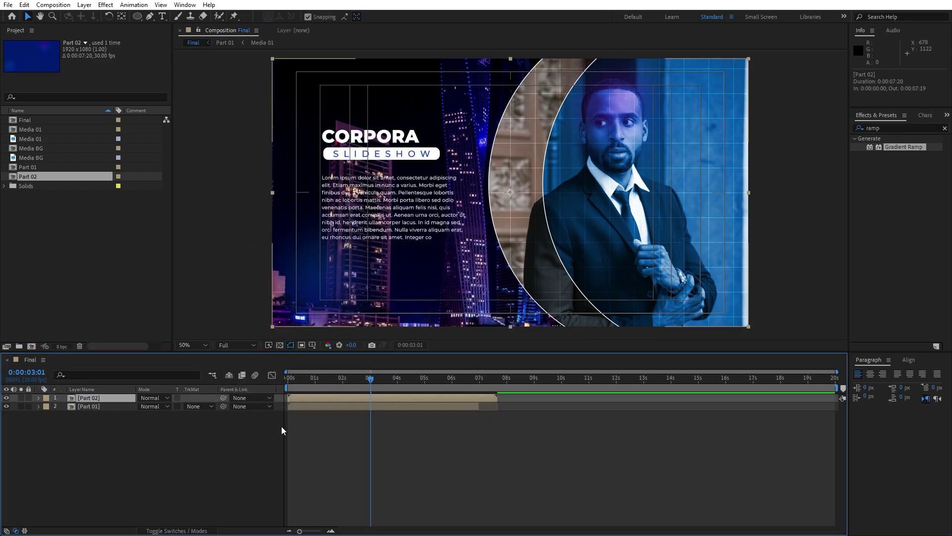
pyautogui.moveTo(325, 397); pyautogui.dragTo(451, 397)
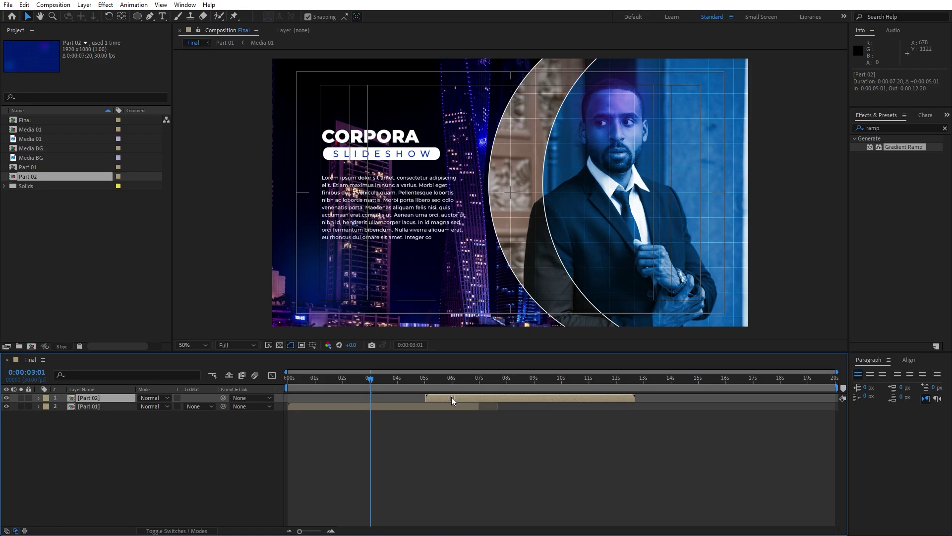
pyautogui.doubleClick(92, 399)
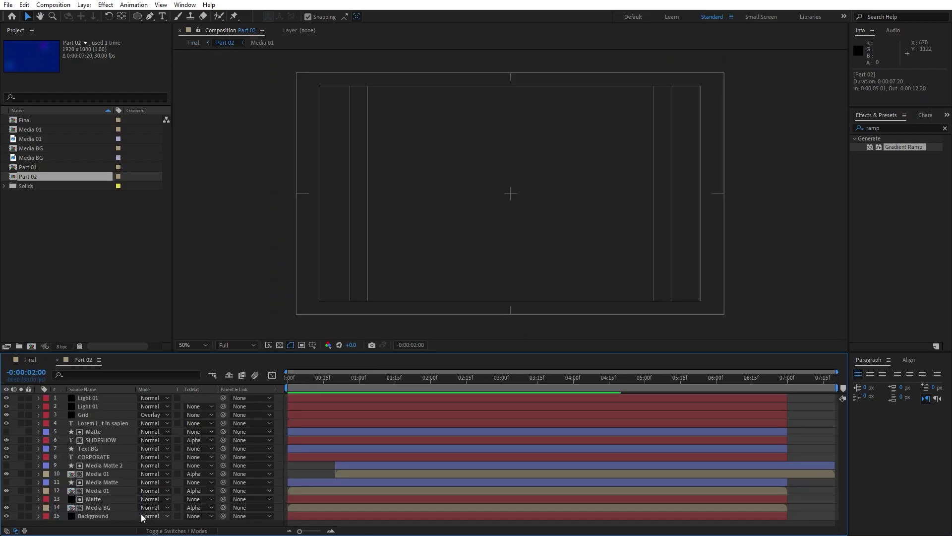
pyautogui.click(99, 500)
pyautogui.moveTo(308, 383); pyautogui.dragTo(463, 380)
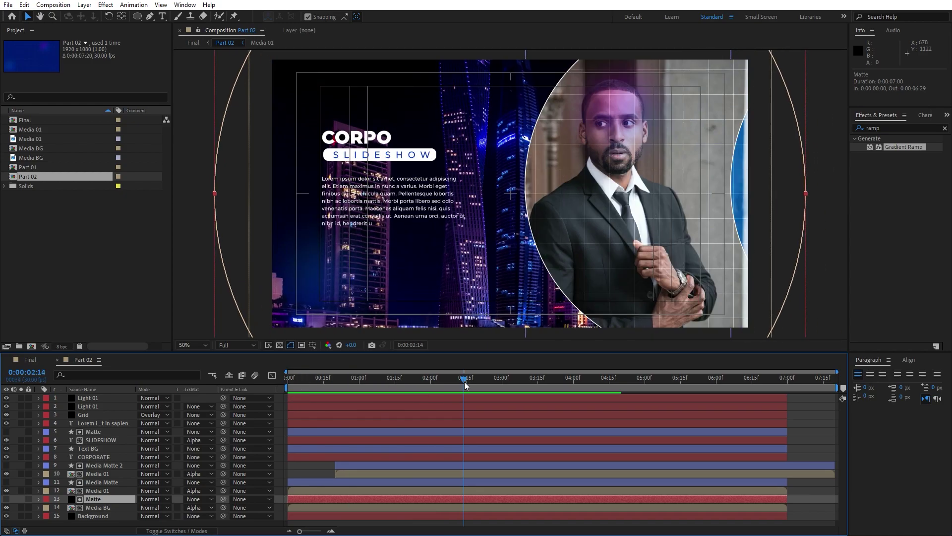
pyautogui.hotkey('ctrl', 'c')
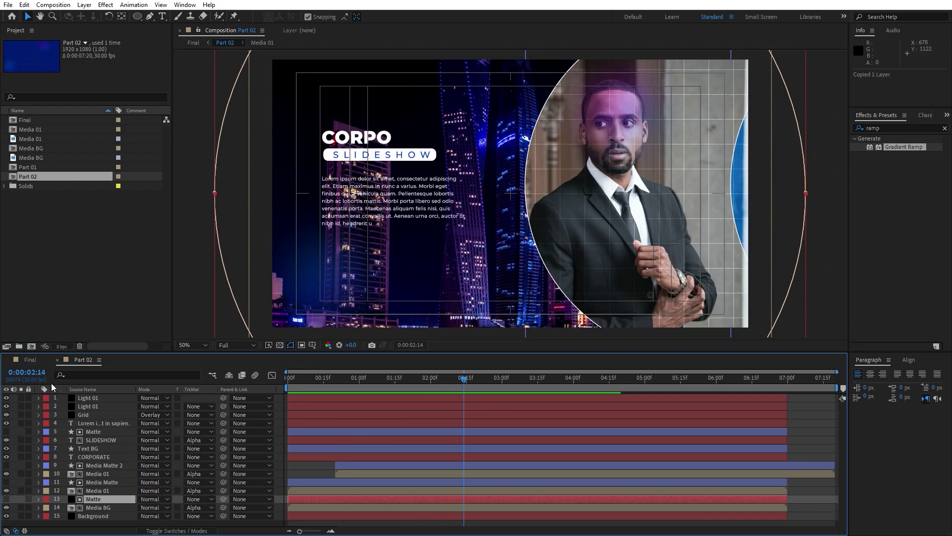
# Paste the Matte into Final starting near 4:25 and set Part 02's track matte to Alpha Matte.
pyautogui.click(32, 360)
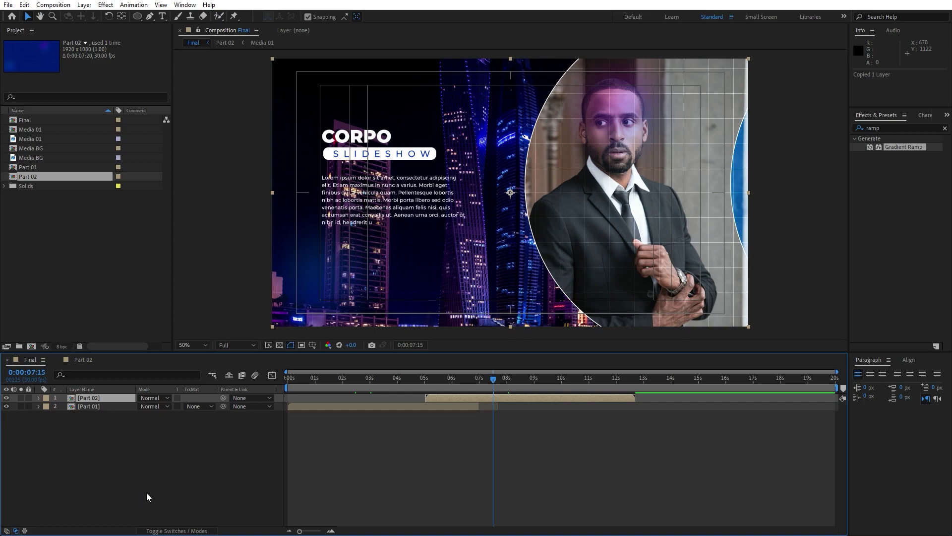
pyautogui.hotkey('ctrl', 'v')
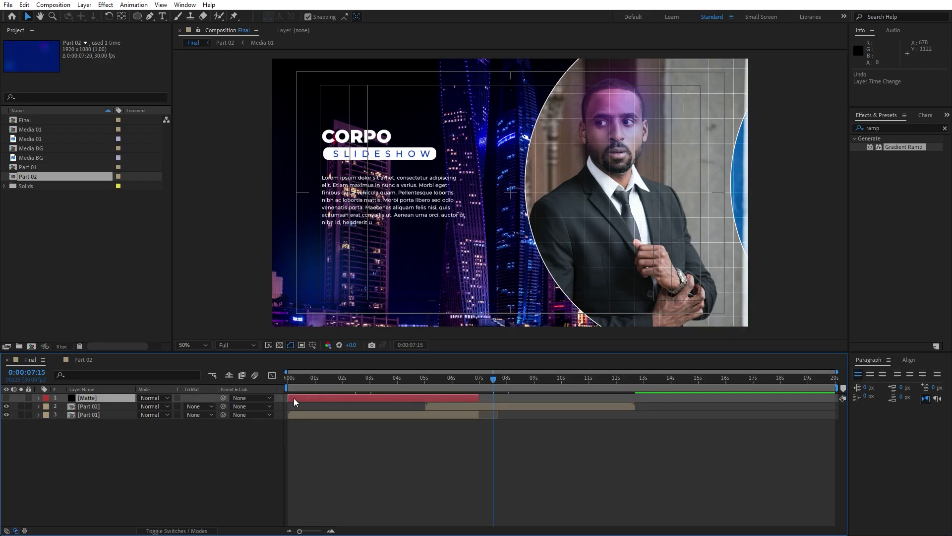
pyautogui.moveTo(293, 397); pyautogui.dragTo(450, 382)
pyautogui.click(93, 407)
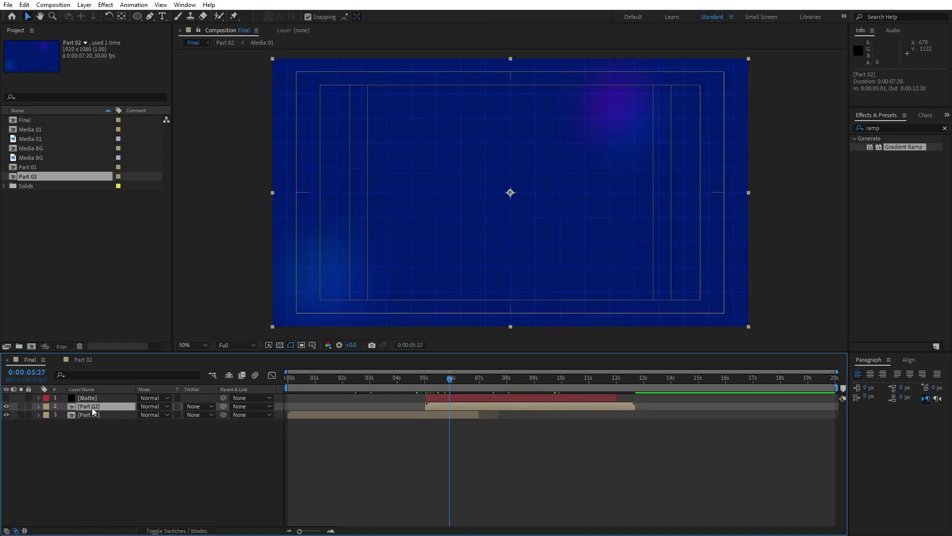
pyautogui.click(199, 406)
pyautogui.click(213, 430)
pyautogui.click(421, 382)
pyautogui.moveTo(422, 383); pyautogui.dragTo(461, 397)
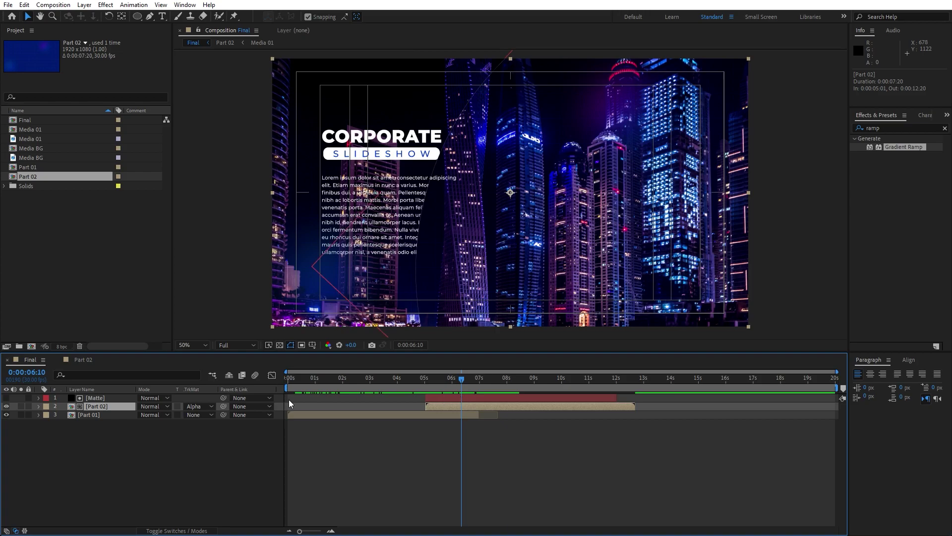
# Add a Stroke layer style to Part 02 with colour FFFFFF and check it at 4:29.
pyautogui.rightClick(96, 409)
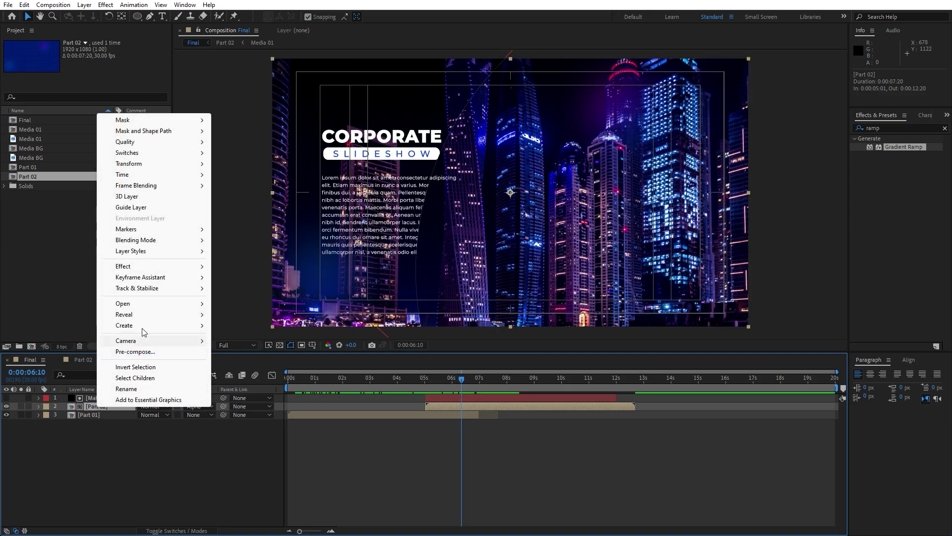
pyautogui.moveTo(148, 251)
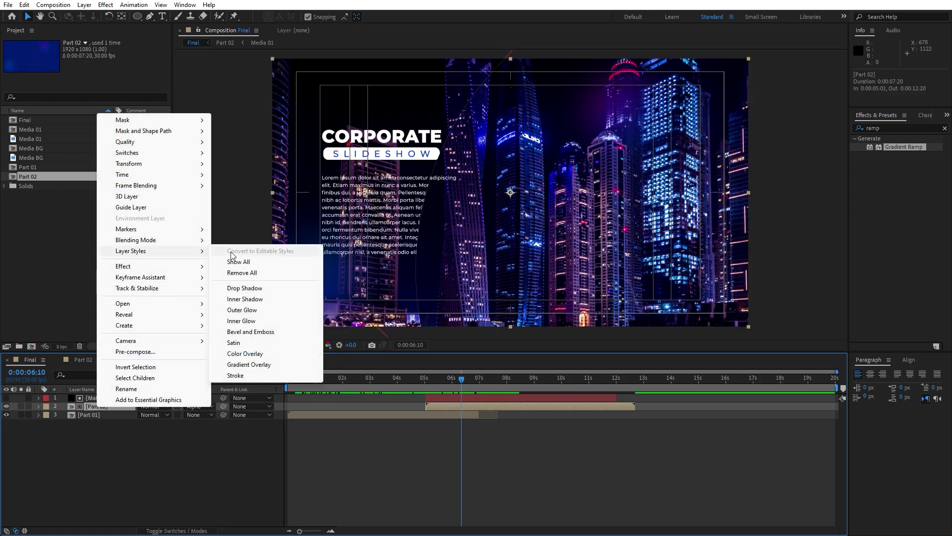
pyautogui.click(268, 378)
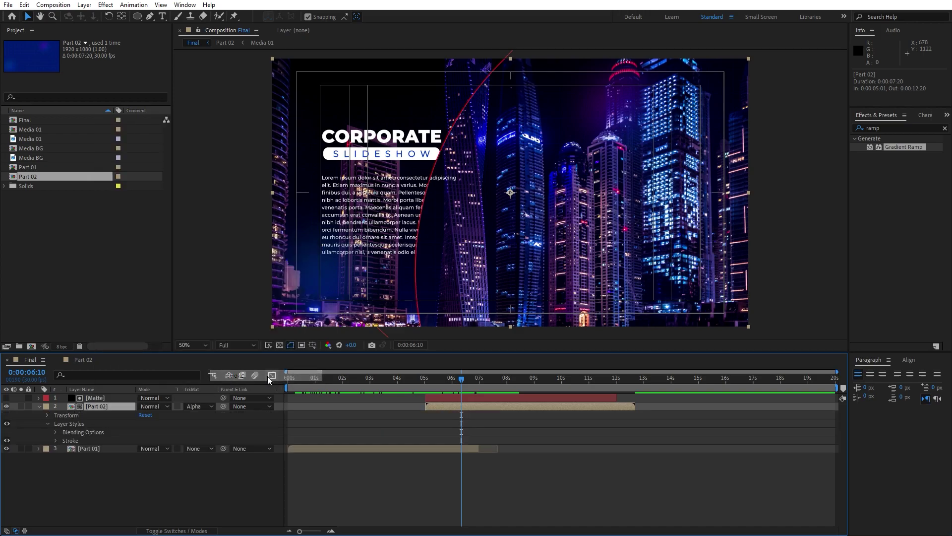
pyautogui.click(55, 441)
pyautogui.click(143, 457)
pyautogui.write('ffffff')
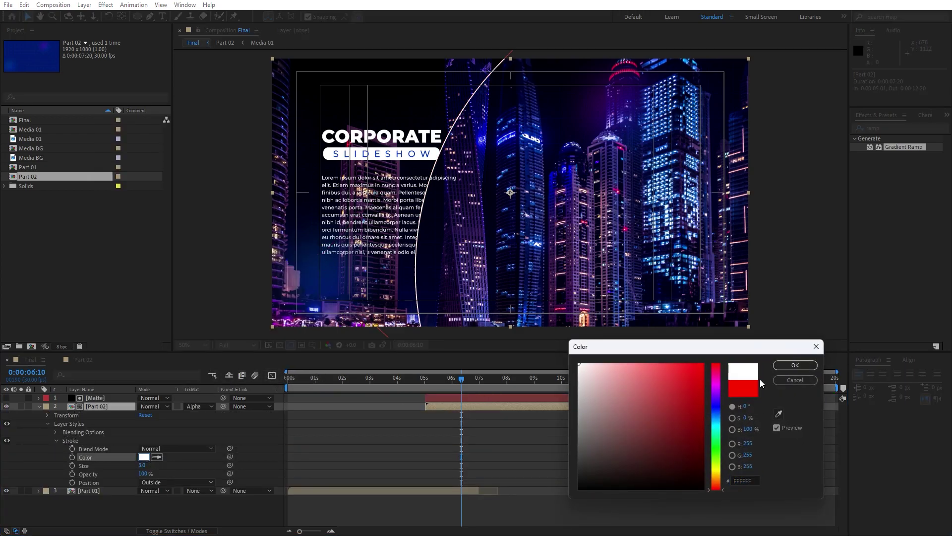
pyautogui.click(775, 368)
pyautogui.moveTo(461, 379); pyautogui.dragTo(508, 402)
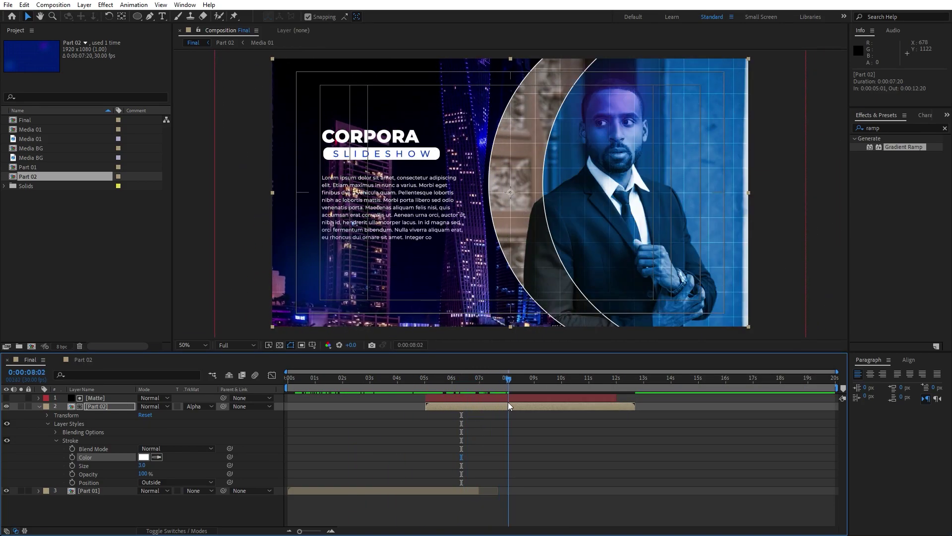
pyautogui.click(40, 406)
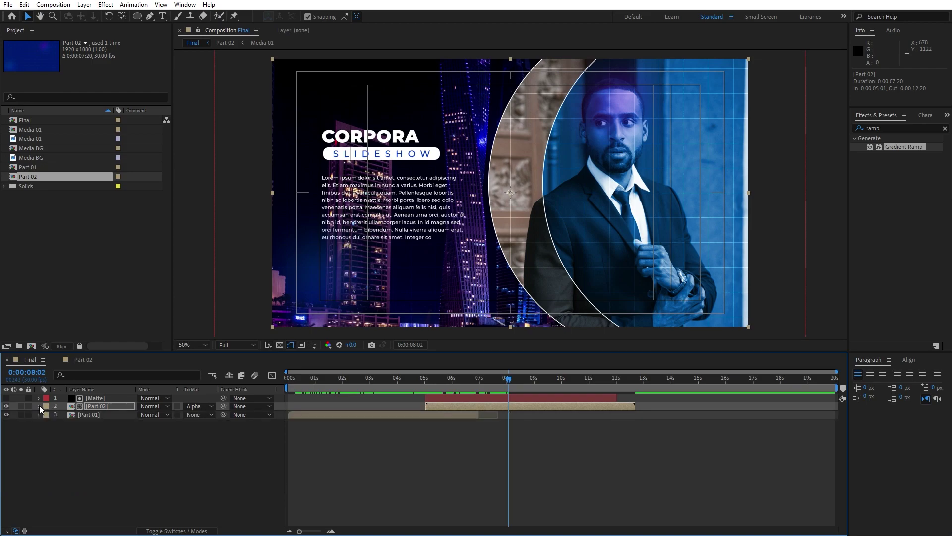
# Shift the Matte, Part 02 and Part 01 layers about 25 frames earlier in Final.
pyautogui.doubleClick(102, 408)
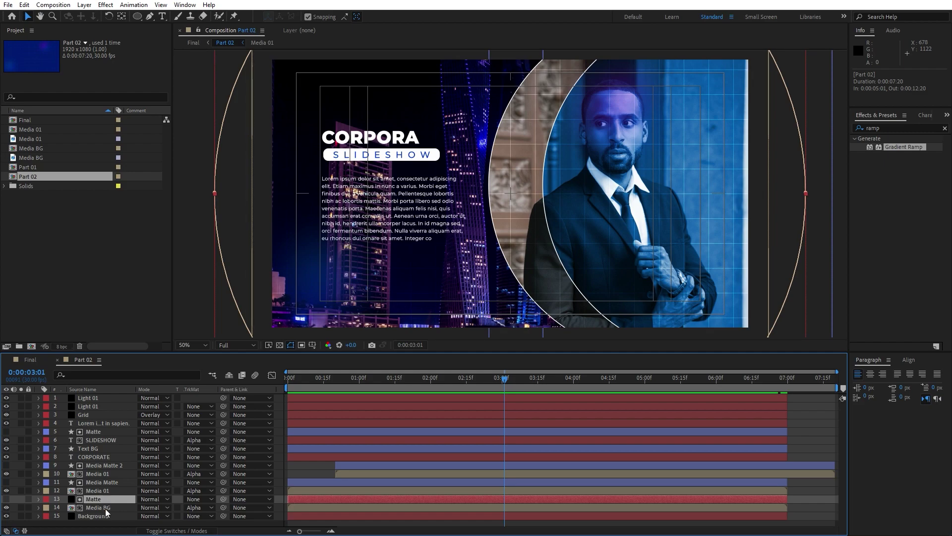
pyautogui.click(37, 362)
pyautogui.moveTo(429, 379)
pyautogui.mouseDown()
pyautogui.moveTo(323, 379)
pyautogui.moveTo(430, 381)
pyautogui.mouseUp()
pyautogui.moveTo(154, 475); pyautogui.dragTo(74, 395)
pyautogui.moveTo(308, 414); pyautogui.dragTo(295, 416)
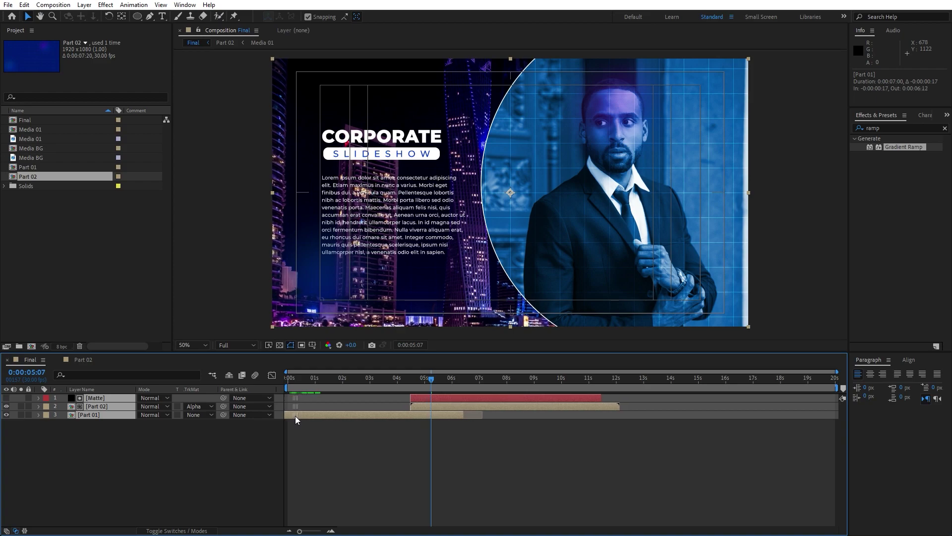
pyautogui.moveTo(339, 377); pyautogui.dragTo(295, 415)
# Preview the slideshow from the start to 0:00:08:20, then open the Part 01 comp.
pyautogui.moveTo(305, 380); pyautogui.dragTo(275, 377)
pyautogui.press('space')
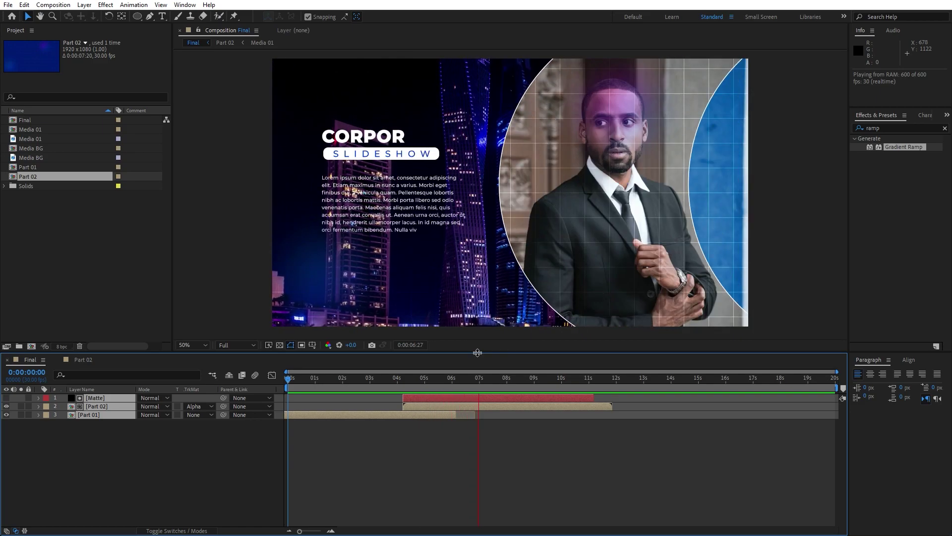
pyautogui.click(525, 378)
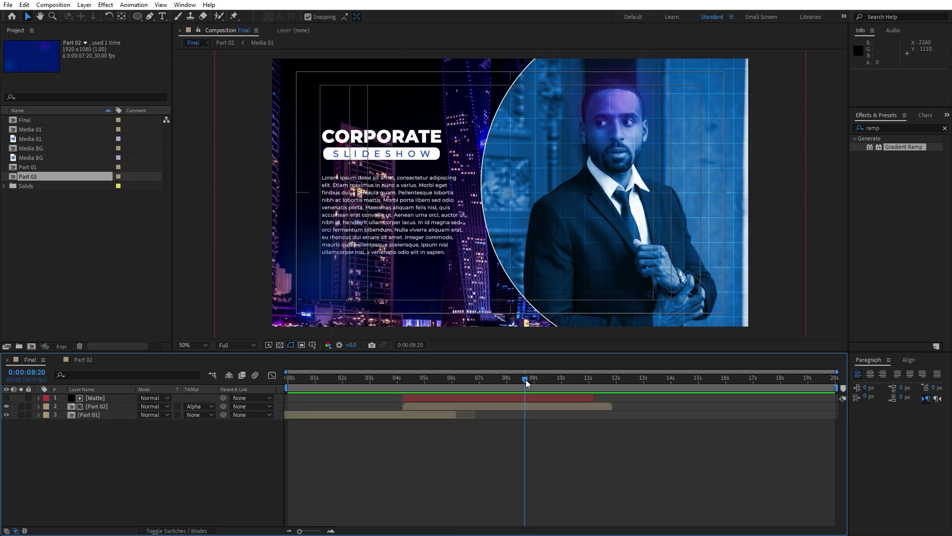
pyautogui.doubleClick(88, 416)
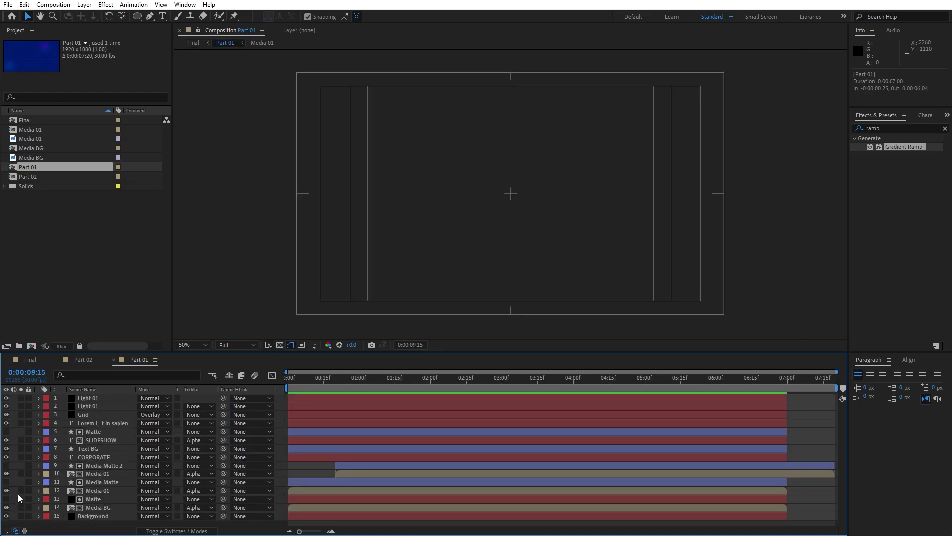
# At 0:00:02:16 in Part 01, create a new solid named CC jaws.
pyautogui.moveTo(332, 391); pyautogui.dragTo(380, 390)
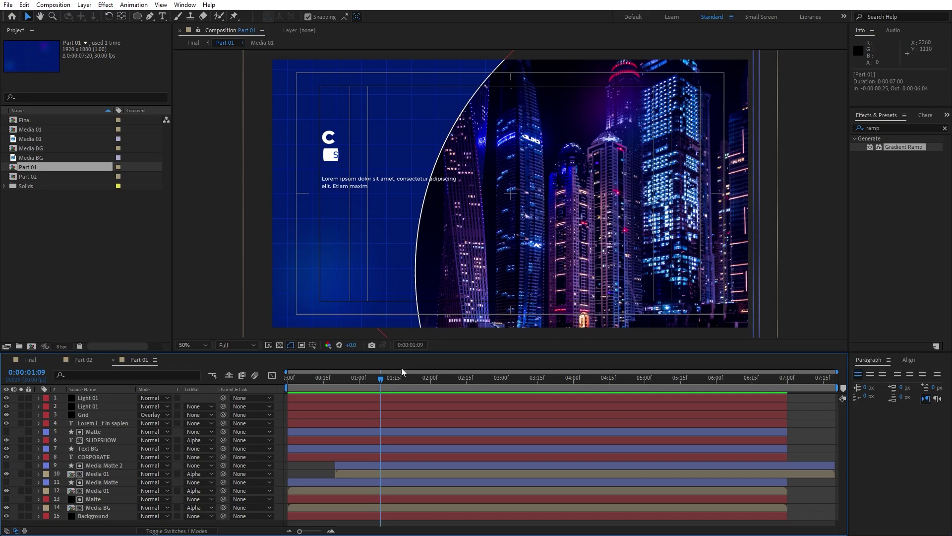
pyautogui.click(468, 378)
pyautogui.rightClick(17, 429)
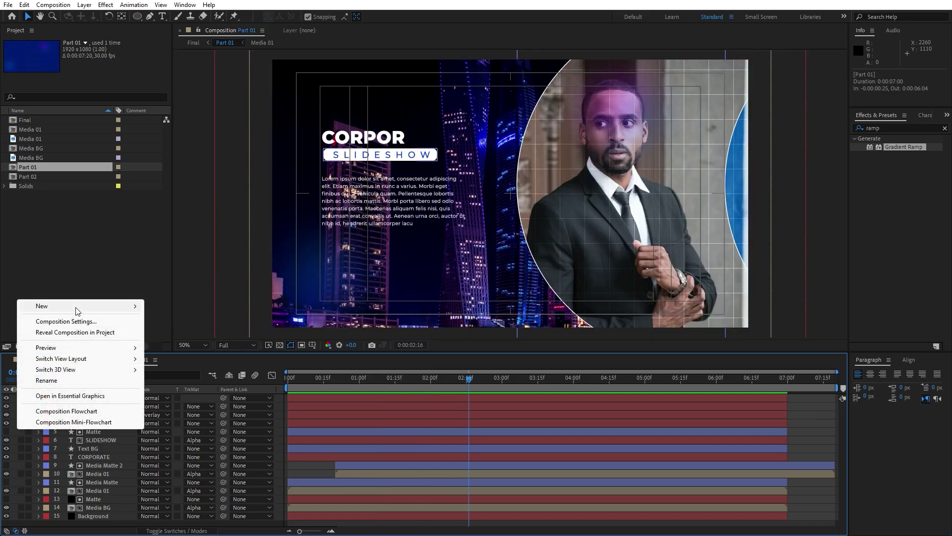
pyautogui.moveTo(77, 311)
pyautogui.click(185, 335)
pyautogui.write('CC jaws')
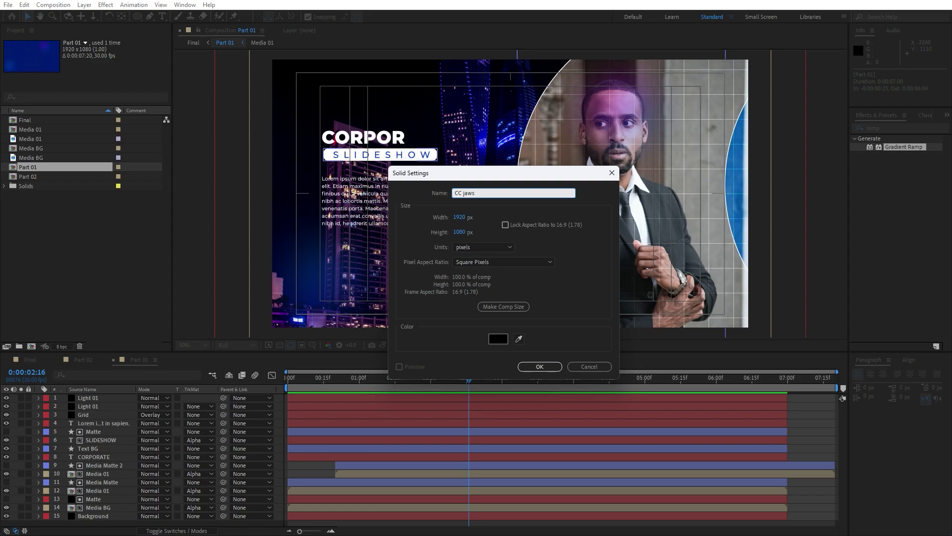
pyautogui.click(539, 366)
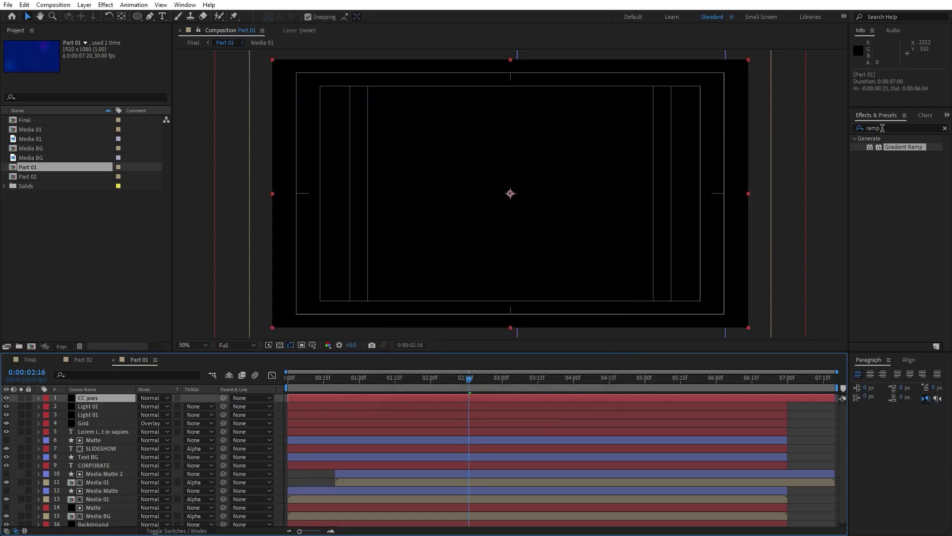
# Apply CC Jaws to the solid with Completion at 75%.
pyautogui.click(899, 124)
pyautogui.write('cc ja')
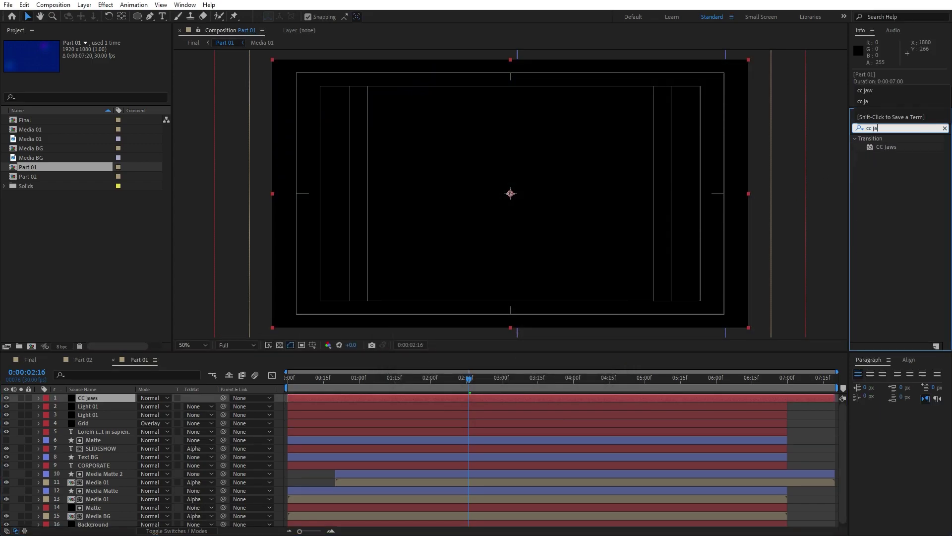
pyautogui.doubleClick(884, 147)
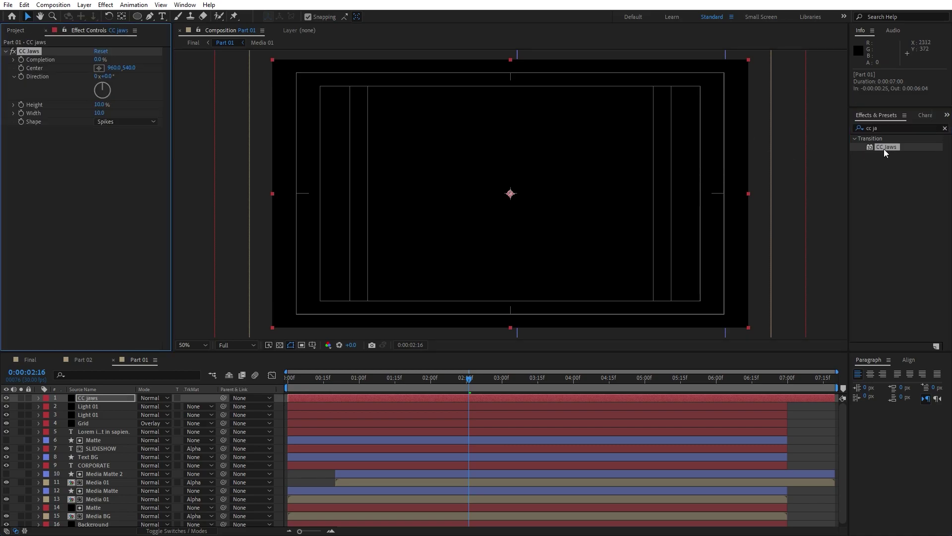
pyautogui.click(99, 60)
pyautogui.press('Return')
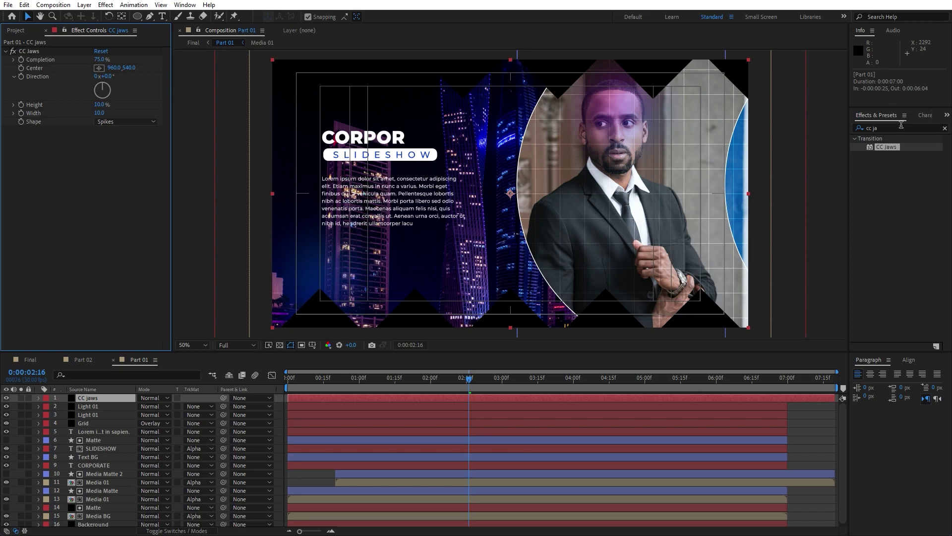
# Add a Fill effect to the jaws solid with colour FFFFFF.
pyautogui.click(944, 128)
pyautogui.write('fill')
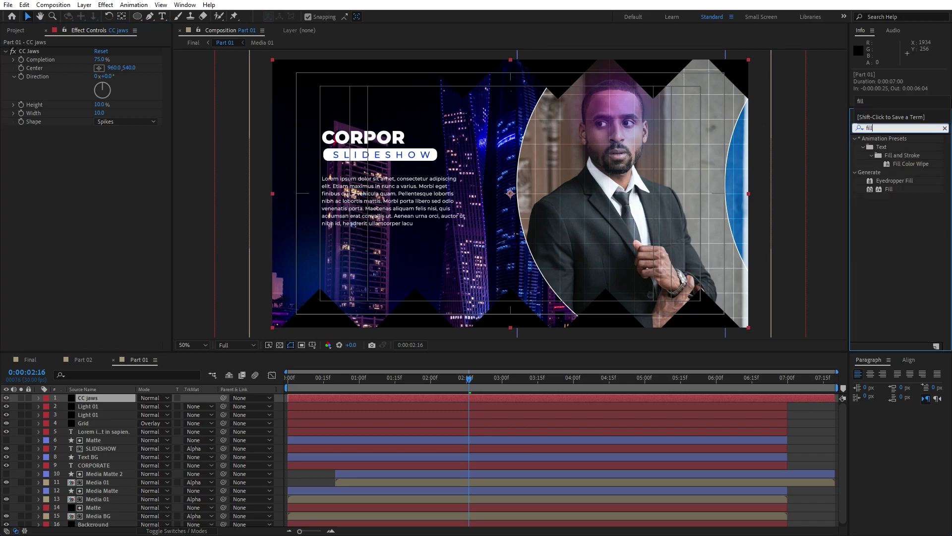
pyautogui.doubleClick(889, 189)
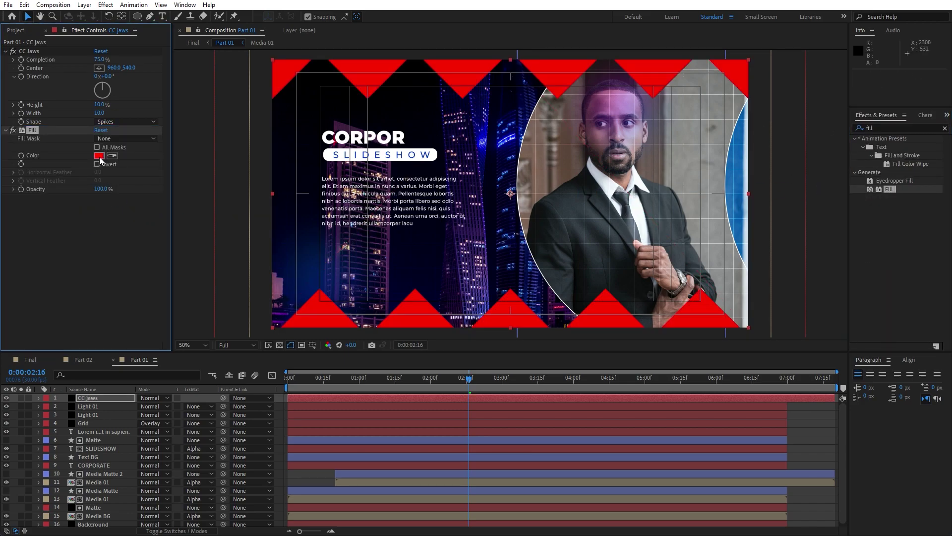
pyautogui.click(99, 156)
pyautogui.write('ffffff')
pyautogui.click(795, 365)
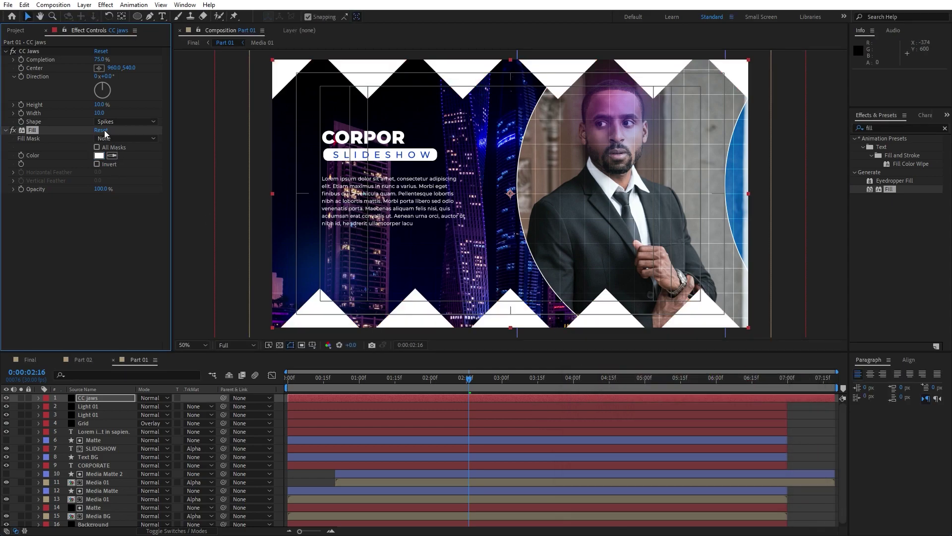
# Set the jaws Shape to Waves and Direction to 52°.
pyautogui.click(124, 122)
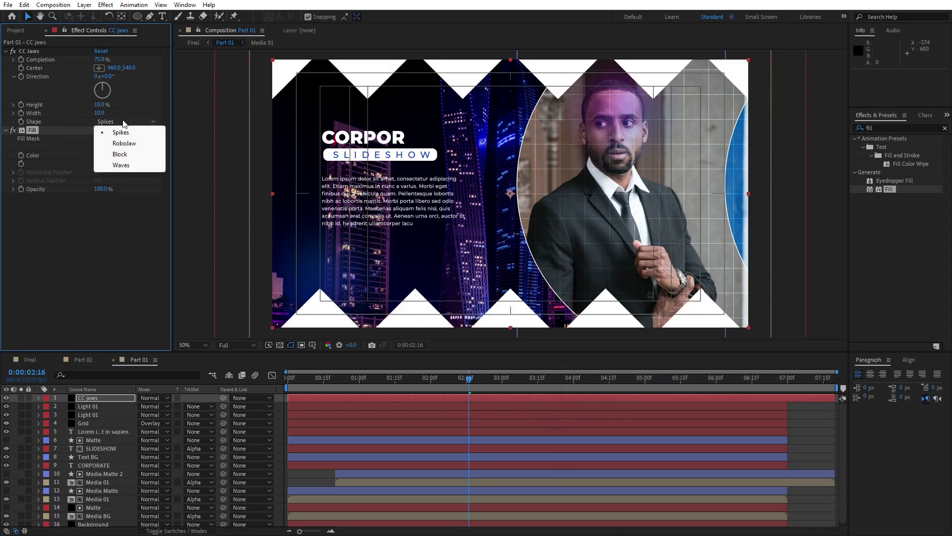
pyautogui.click(128, 165)
pyautogui.click(109, 85)
# Set CC Jaws Direction to 54° and Width to 19.9, and start keyframing Direction.
pyautogui.moveTo(110, 90)
pyautogui.mouseDown()
pyautogui.moveTo(116, 115)
pyautogui.moveTo(157, 120)
pyautogui.mouseUp()
pyautogui.moveTo(341, 383); pyautogui.dragTo(262, 386)
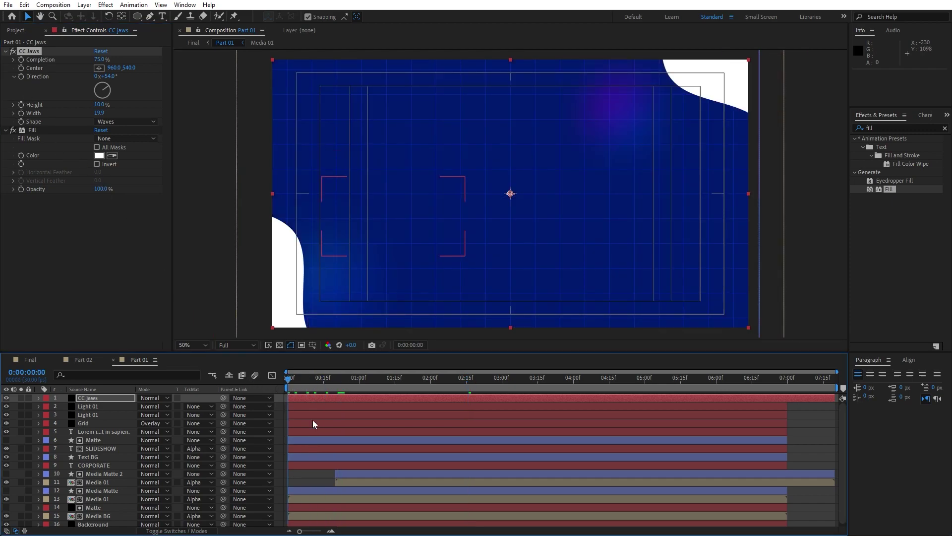
pyautogui.click(21, 77)
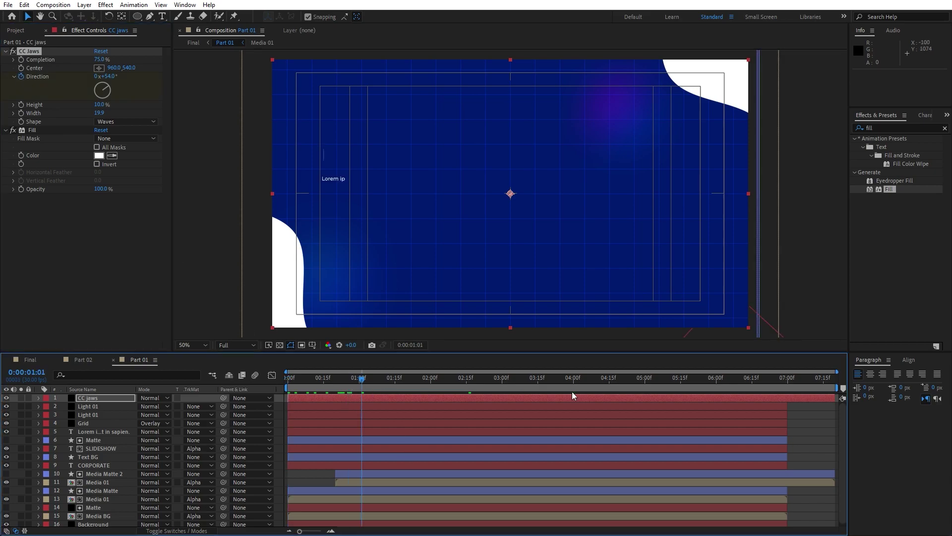
# Add an end Direction keyframe of about 68–72° at 0:00:06:28 and preview the rotating waves.
pyautogui.click(752, 387)
pyautogui.click(784, 390)
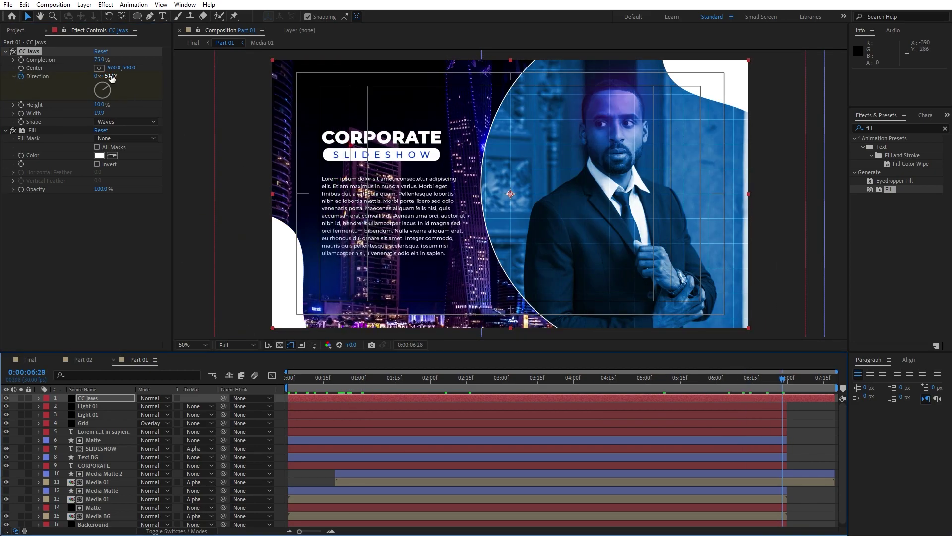
pyautogui.moveTo(113, 77); pyautogui.dragTo(123, 81)
pyautogui.click(108, 269)
pyautogui.press('space')
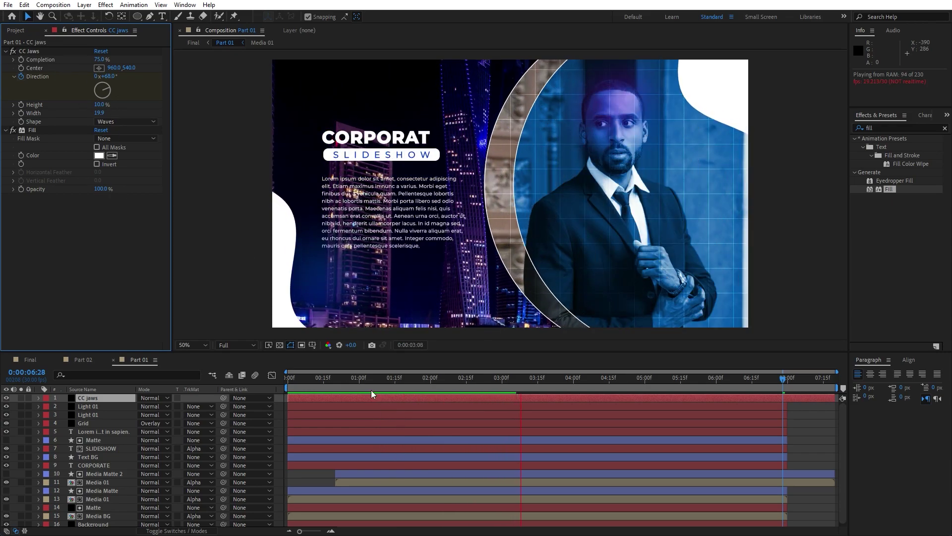
pyautogui.moveTo(371, 383); pyautogui.dragTo(304, 383)
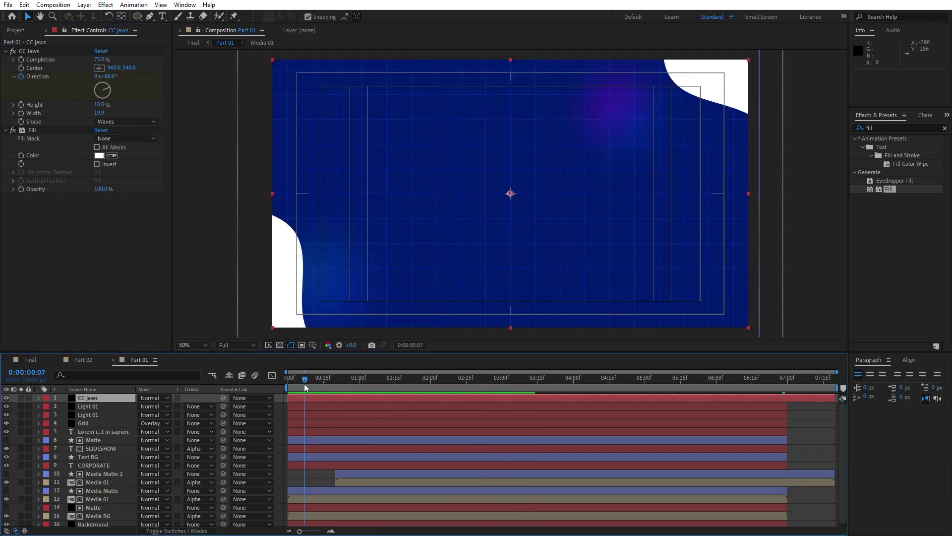
# Duplicate the Matte layer, move the copy to the top, and make it CC jaws' Alpha Matte.
pyautogui.click(98, 506)
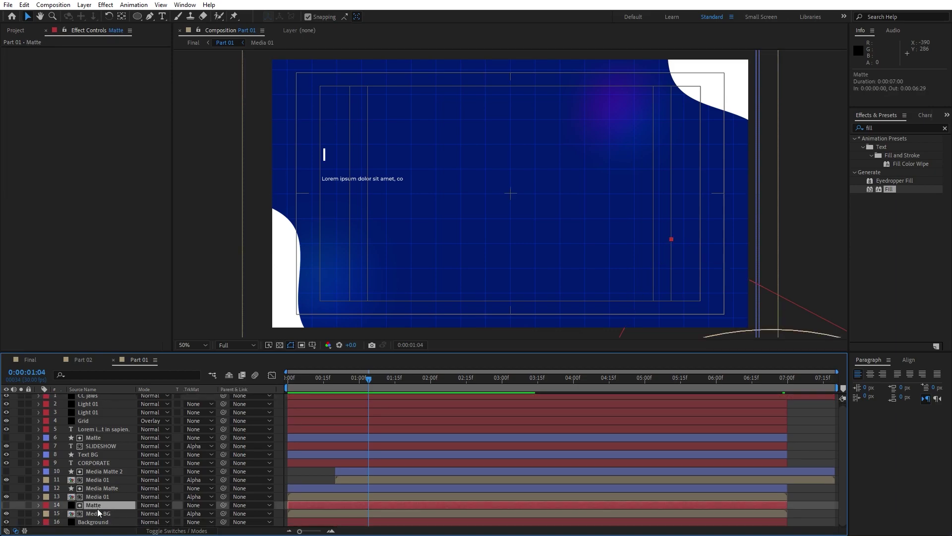
pyautogui.hotkey('ctrl', 'd')
pyautogui.moveTo(90, 506); pyautogui.dragTo(118, 398)
pyautogui.click(103, 409)
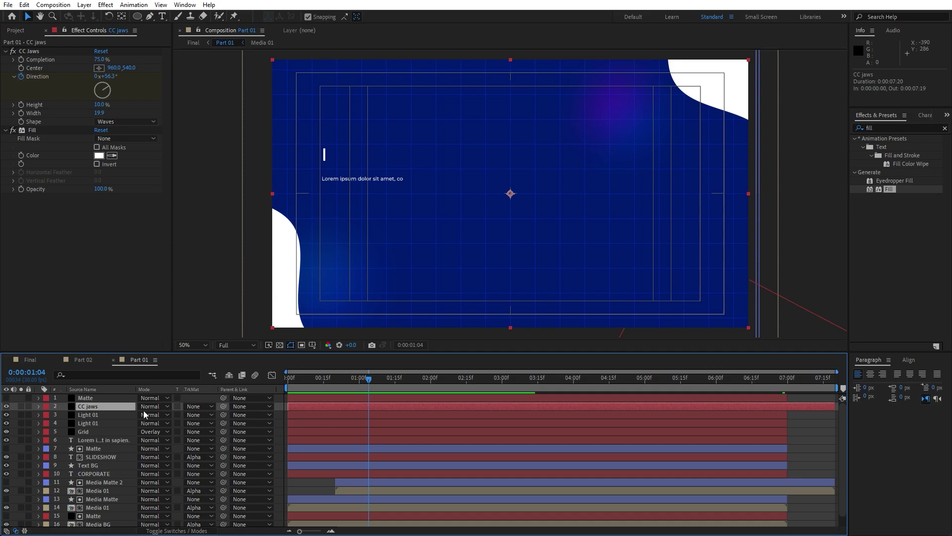
pyautogui.click(199, 407)
pyautogui.click(225, 429)
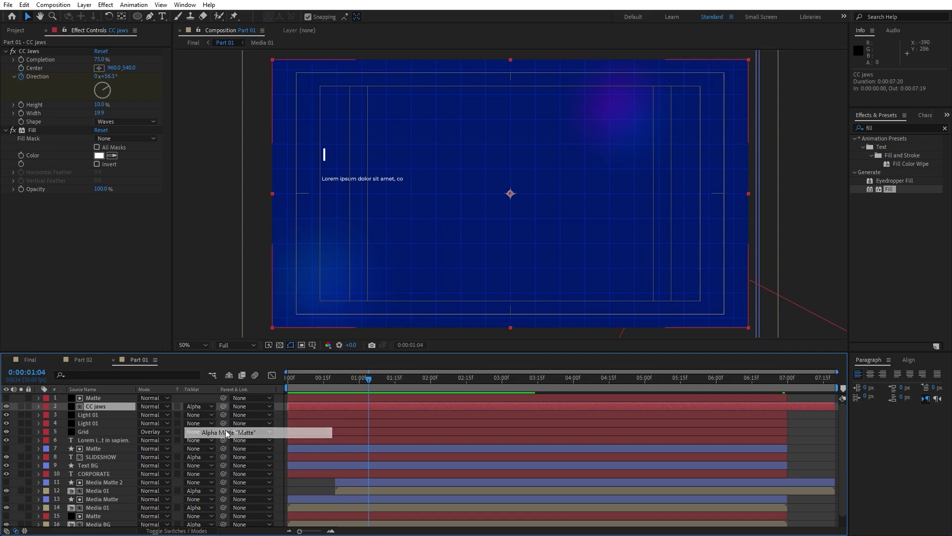
# Preview the matted wave transition around 0:00:01:13, then select both the CC jaws and Matte layers.
pyautogui.click(99, 398)
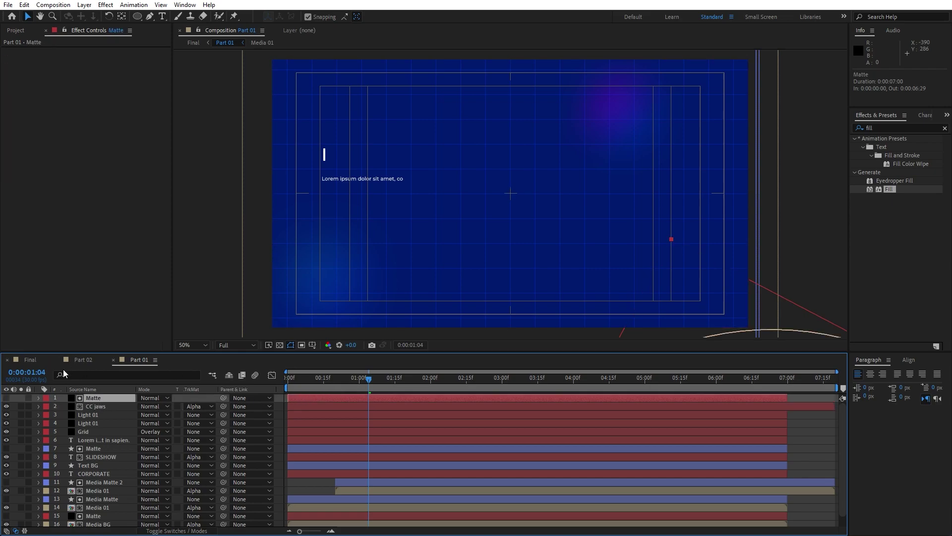
pyautogui.press('space')
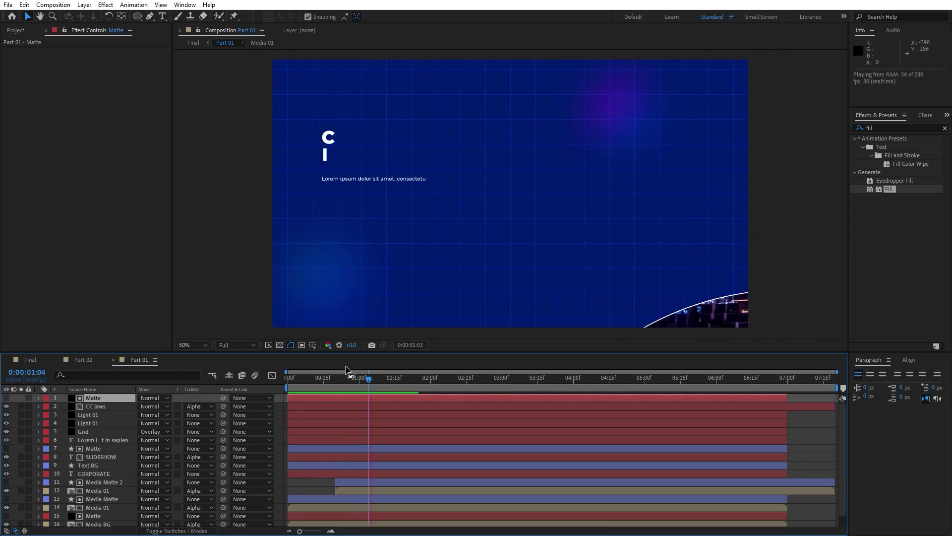
pyautogui.moveTo(382, 381); pyautogui.dragTo(389, 380)
pyautogui.click(100, 407)
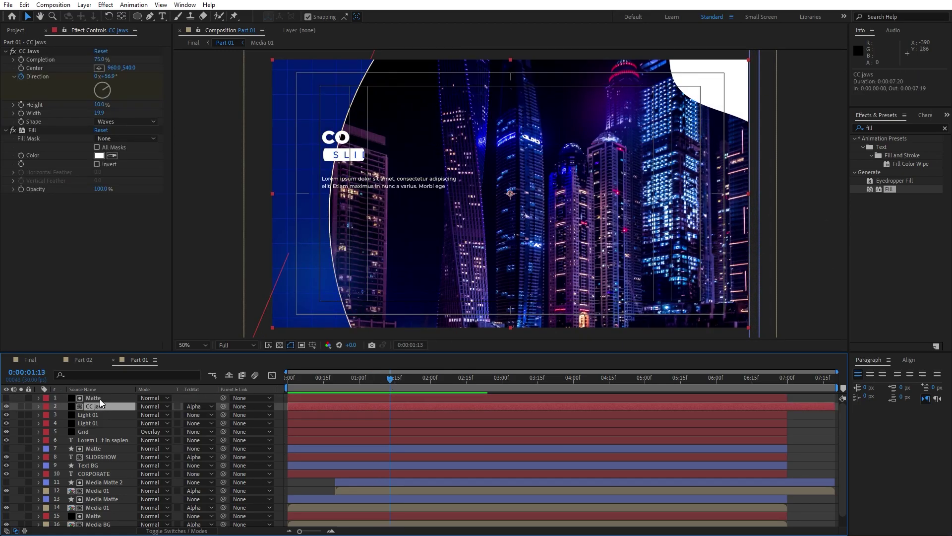
pyautogui.keyDown('shift'); pyautogui.click(100, 399); pyautogui.keyUp('shift')
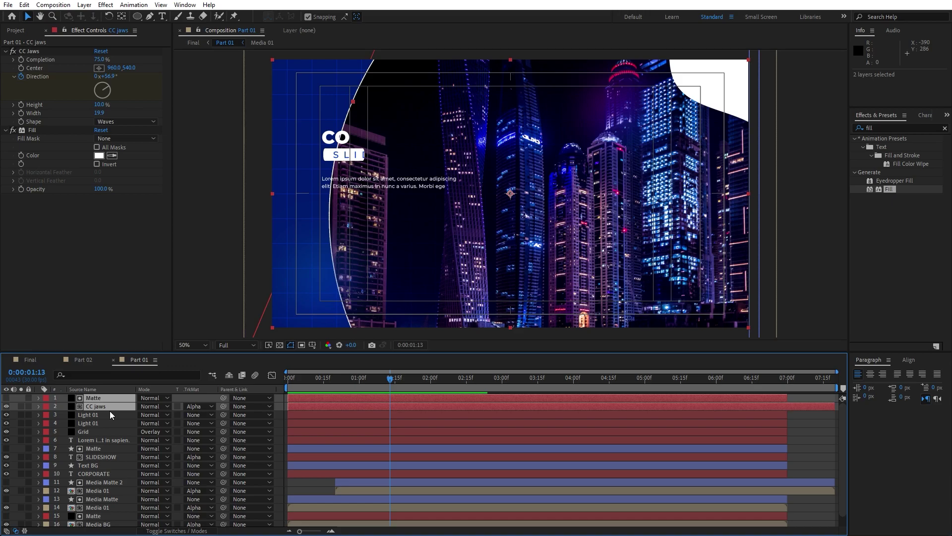
# Paste the CC jaws and Matte layers into Part 02, check them, then view Final at 0:00:03:09.
pyautogui.click(87, 363)
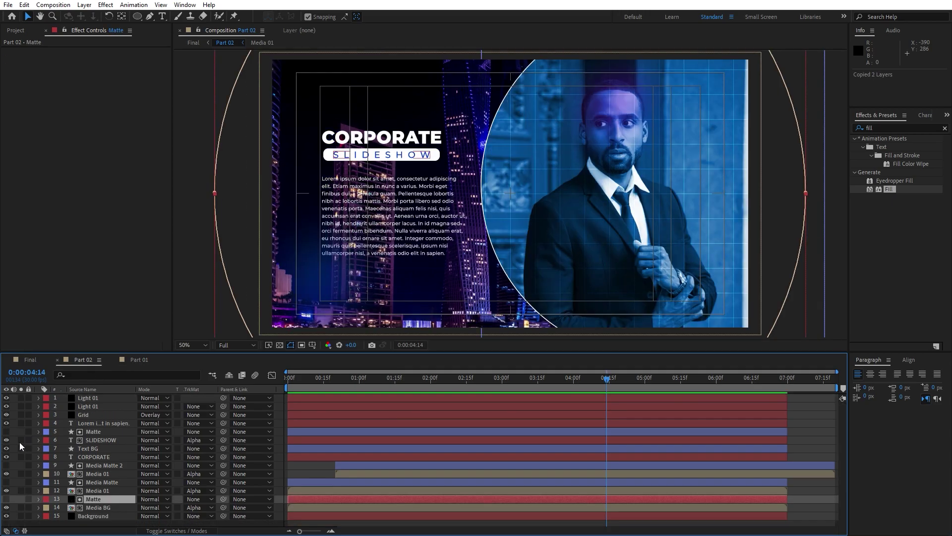
pyautogui.hotkey('ctrl', 'v')
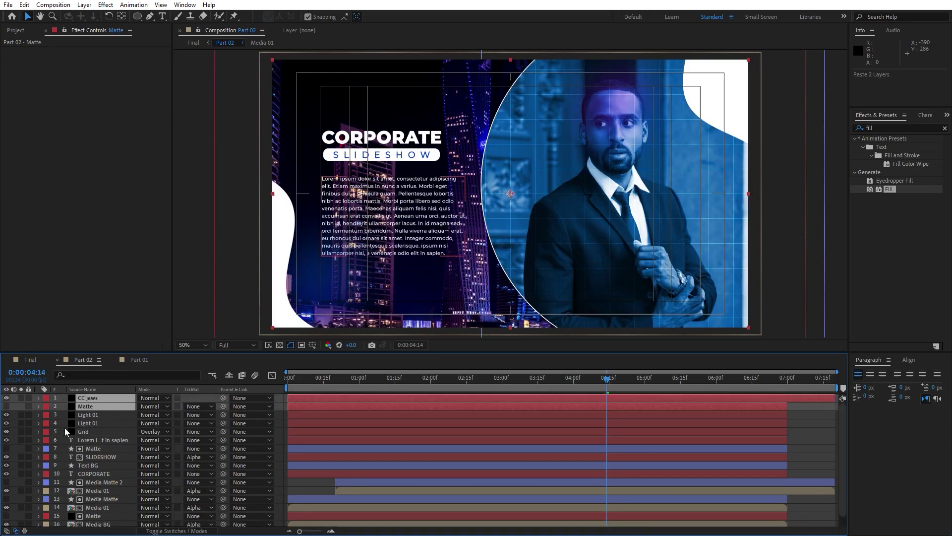
pyautogui.moveTo(291, 382); pyautogui.dragTo(527, 386)
pyautogui.click(99, 397)
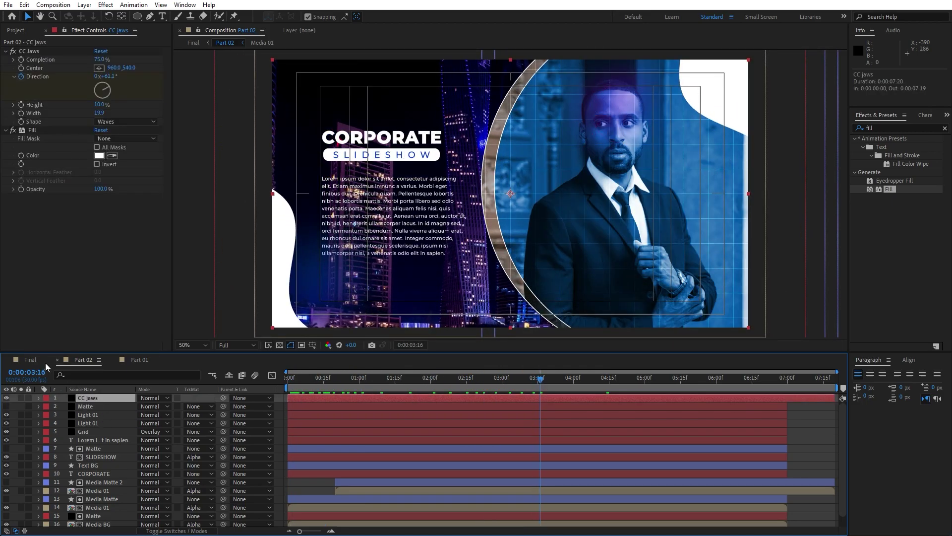
pyautogui.click(30, 359)
pyautogui.moveTo(357, 385); pyautogui.dragTo(400, 396)
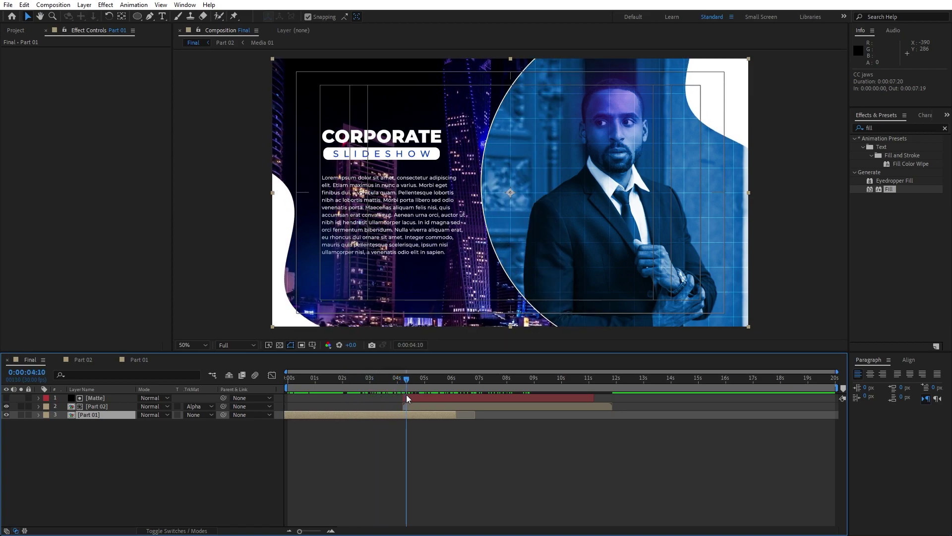
pyautogui.moveTo(408, 380)
pyautogui.mouseDown()
pyautogui.moveTo(368, 383)
pyautogui.moveTo(420, 385)
pyautogui.mouseUp()
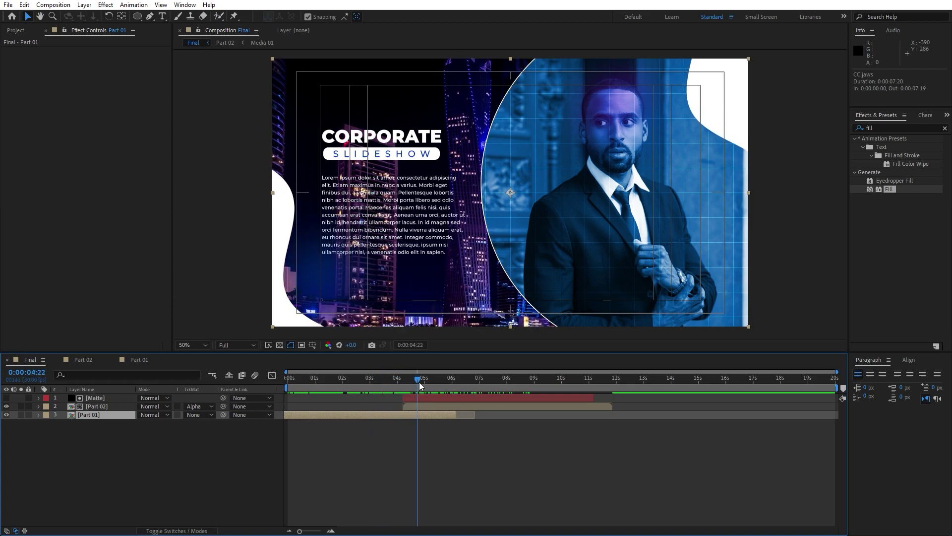
pyautogui.moveTo(432, 386); pyautogui.dragTo(465, 380)
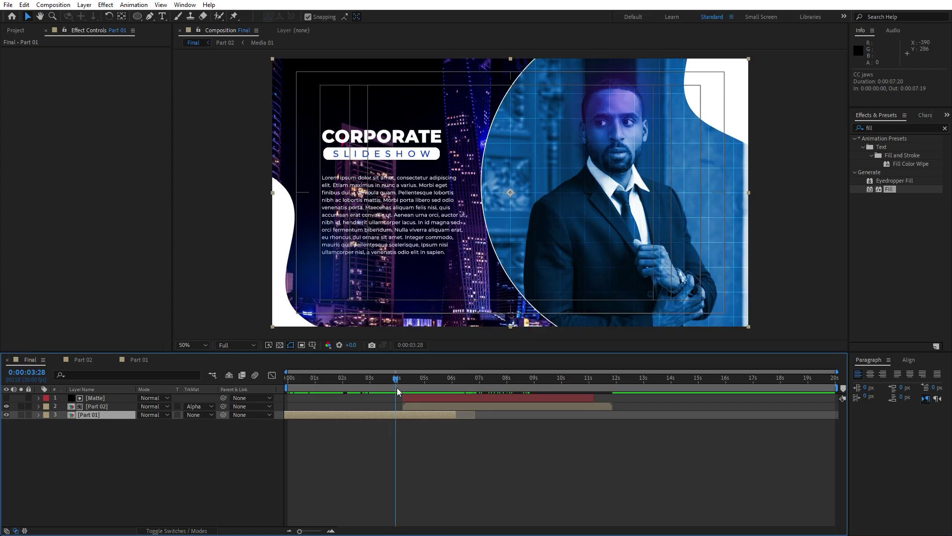
pyautogui.moveTo(396, 387); pyautogui.dragTo(465, 380)
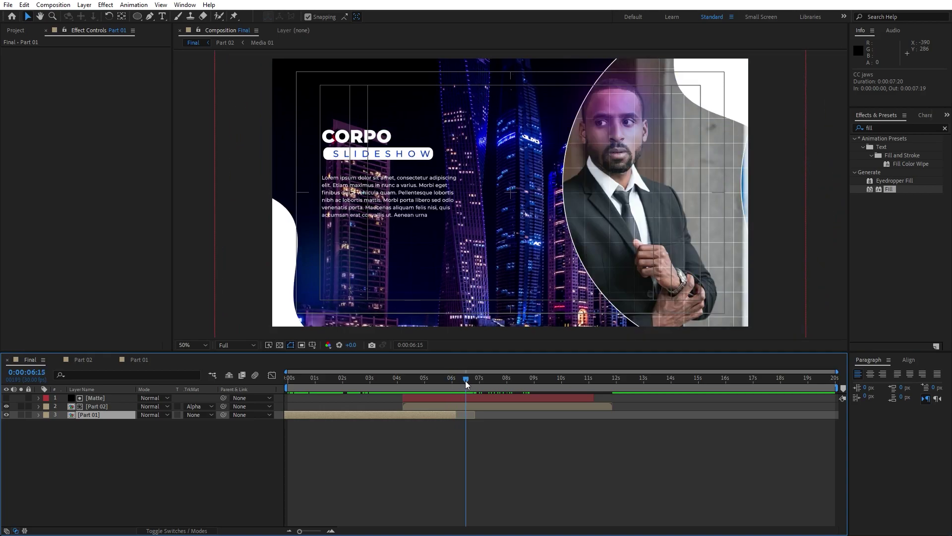